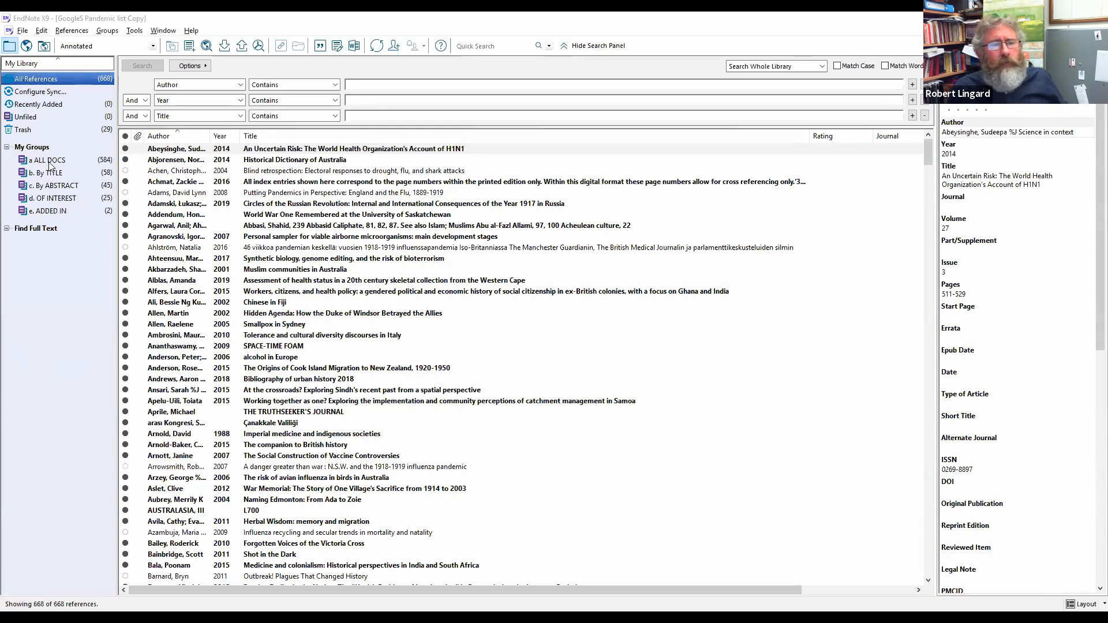
Step: Browse the ALL DOCS and b. By TITLE groups, ending on the 45 references in c. By ABSTRACT
{"action": "left_click", "coordinate": [49, 162]}
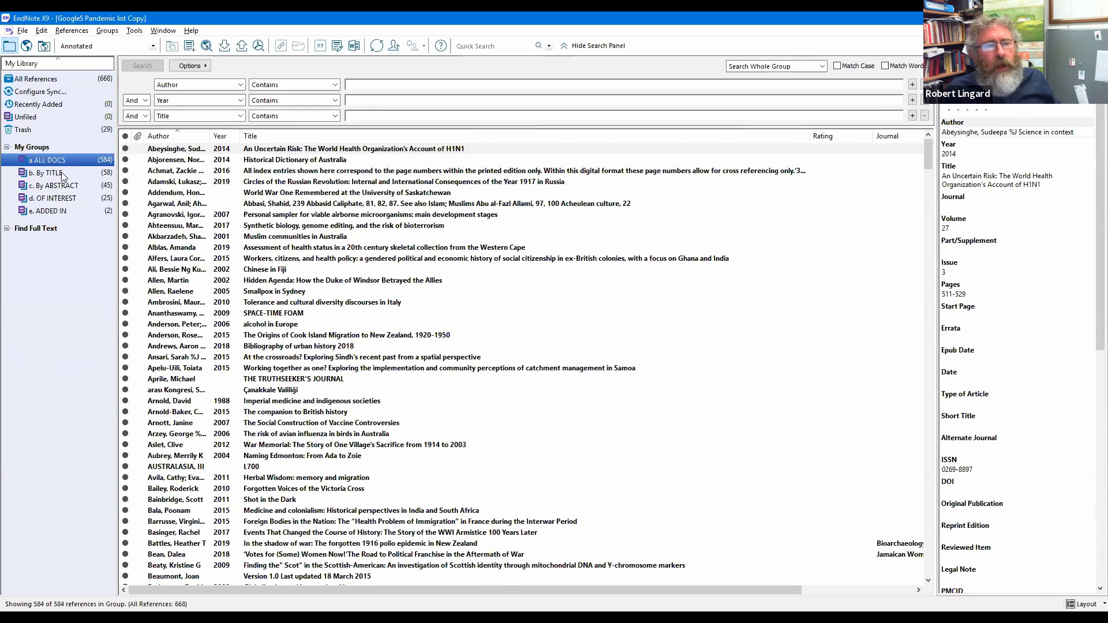
{"action": "left_click", "coordinate": [62, 173]}
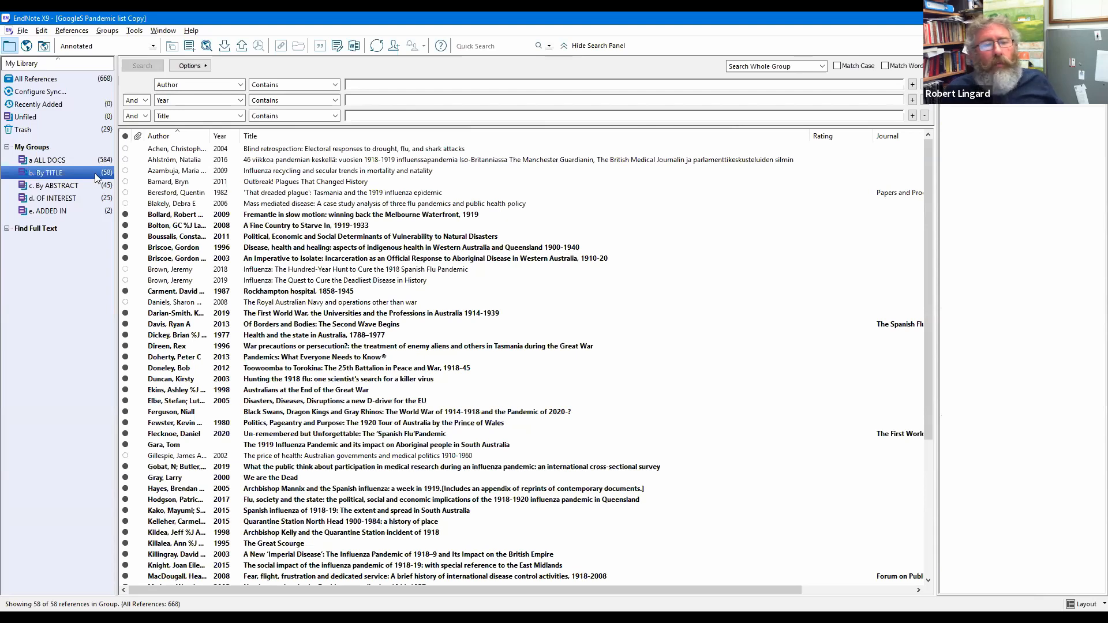
{"action": "left_click", "coordinate": [106, 190]}
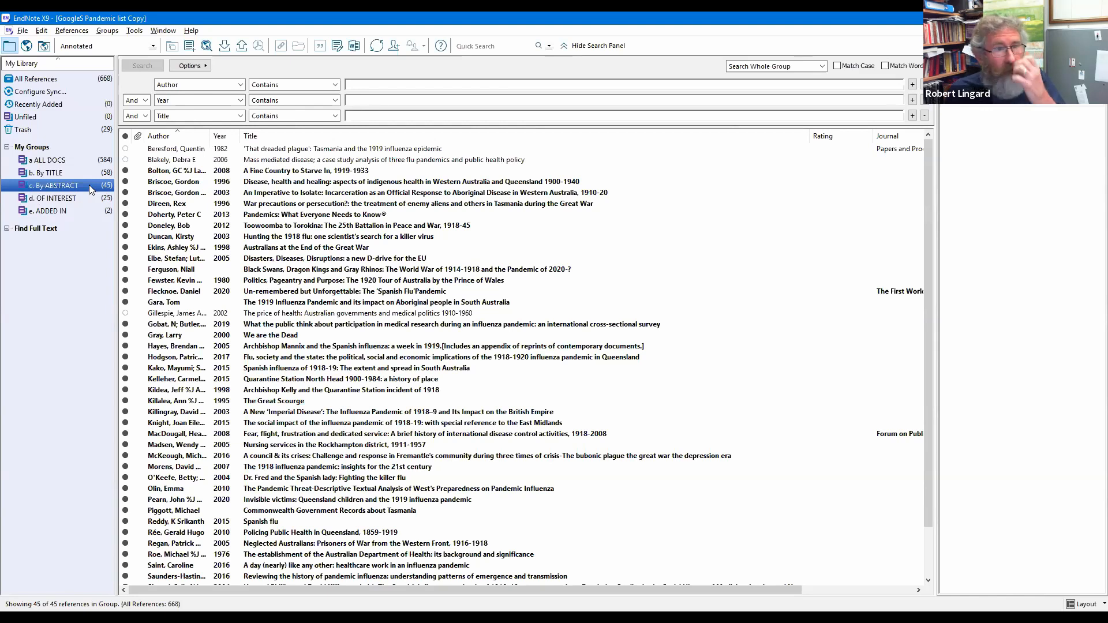
Step: Check EndNote's File menu options, including Save a Copy, and close it without choosing anything
{"action": "left_click", "coordinate": [24, 31]}
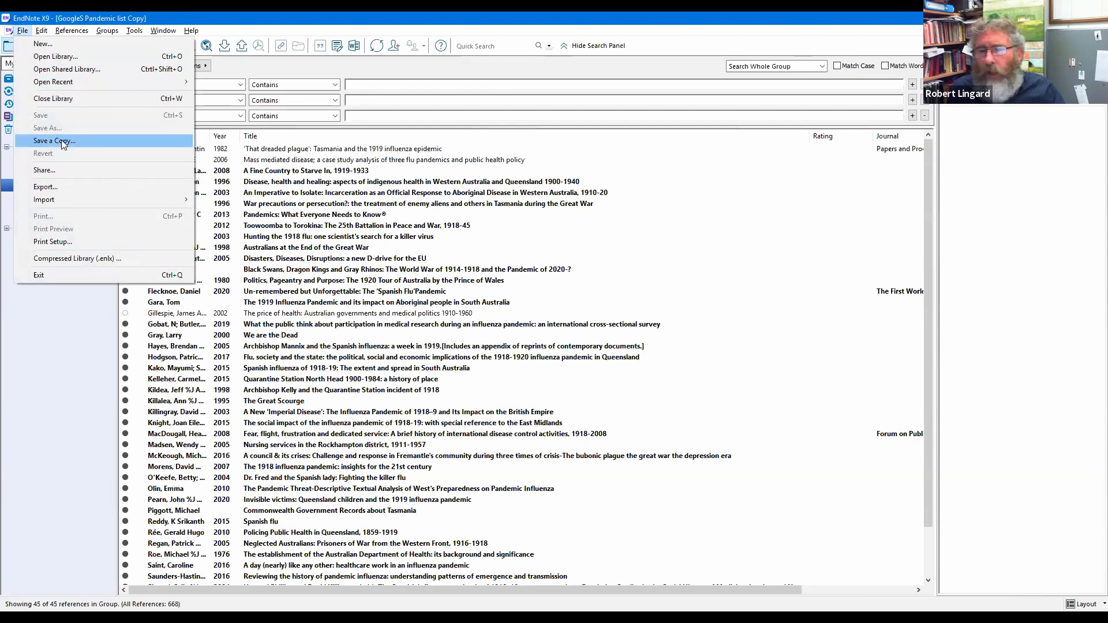
{"action": "left_click", "coordinate": [18, 310]}
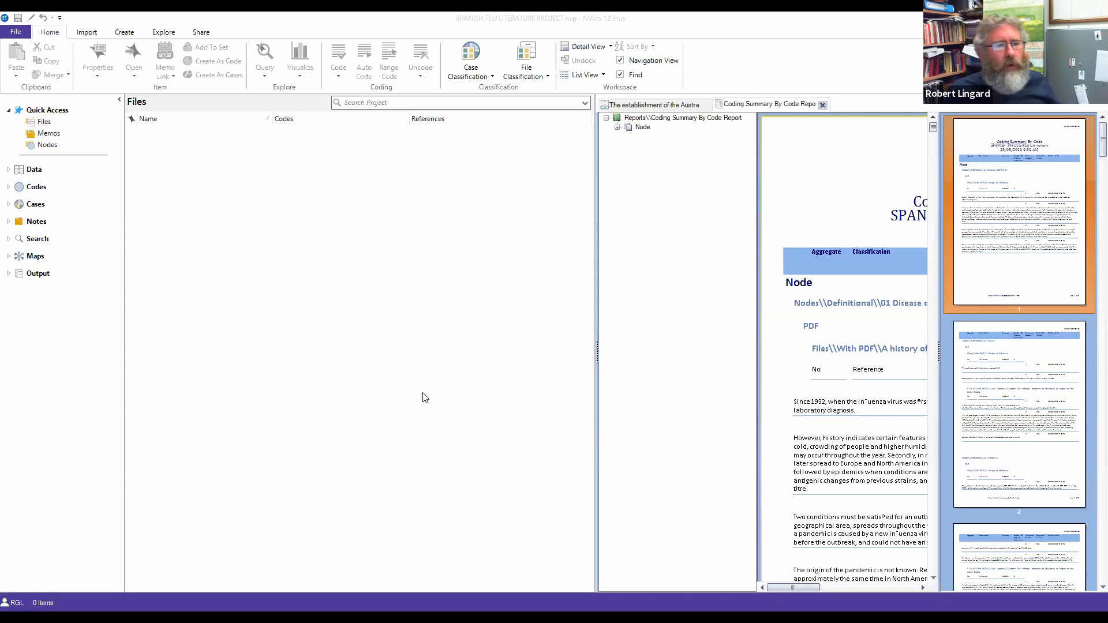
Step: Expand Data to reveal the Files folder, and open then cancel the Import from EndNote dialog
{"action": "left_click", "coordinate": [36, 170]}
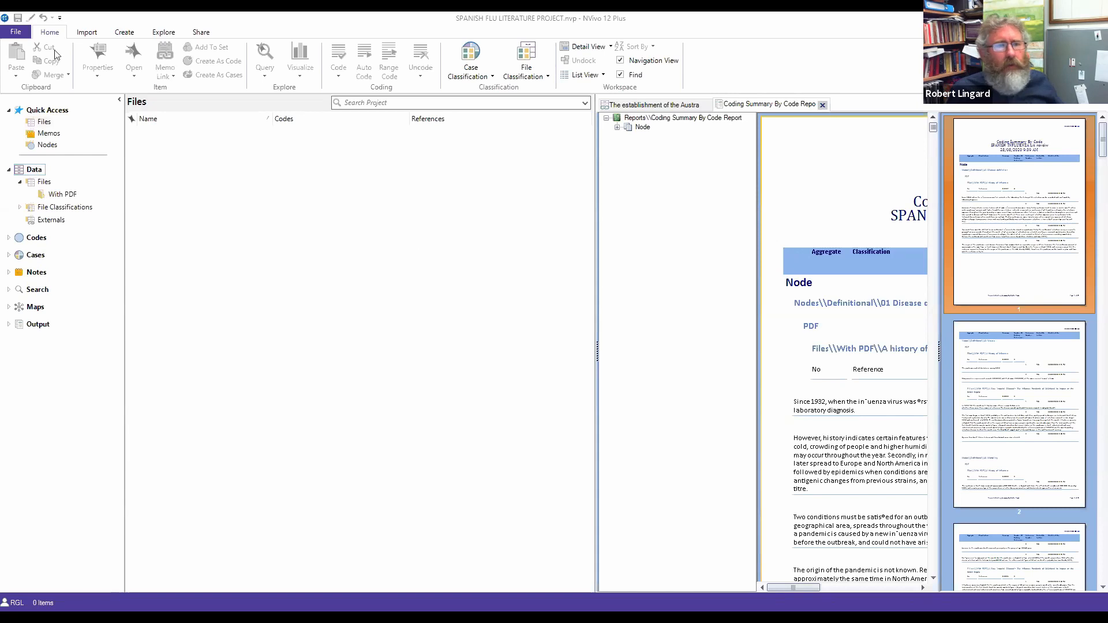
{"action": "left_click", "coordinate": [86, 33]}
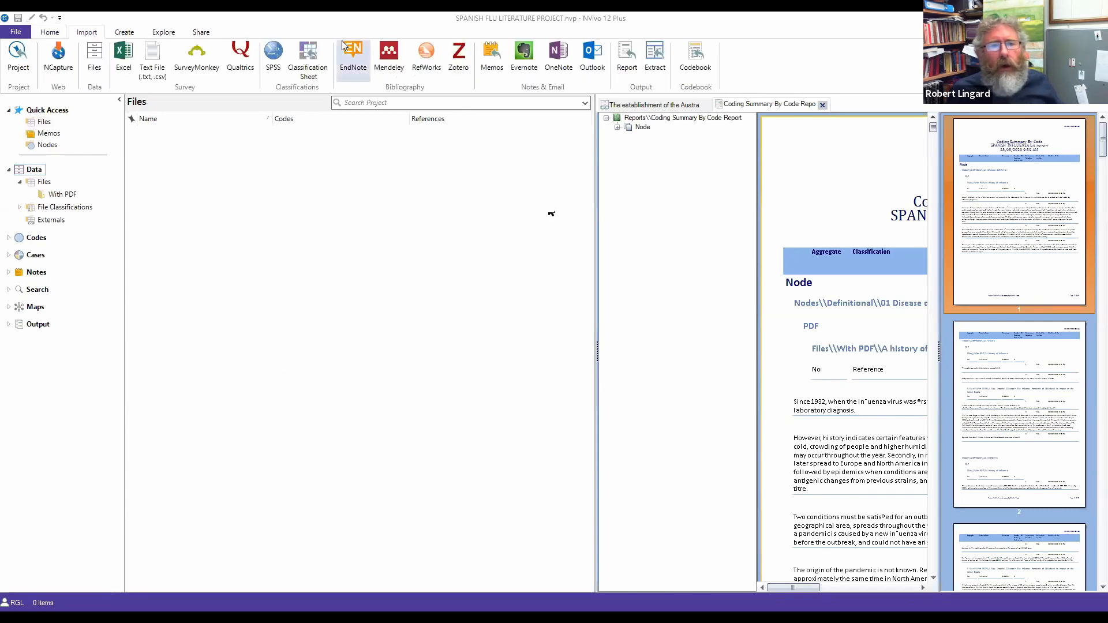
{"action": "left_click", "coordinate": [43, 182]}
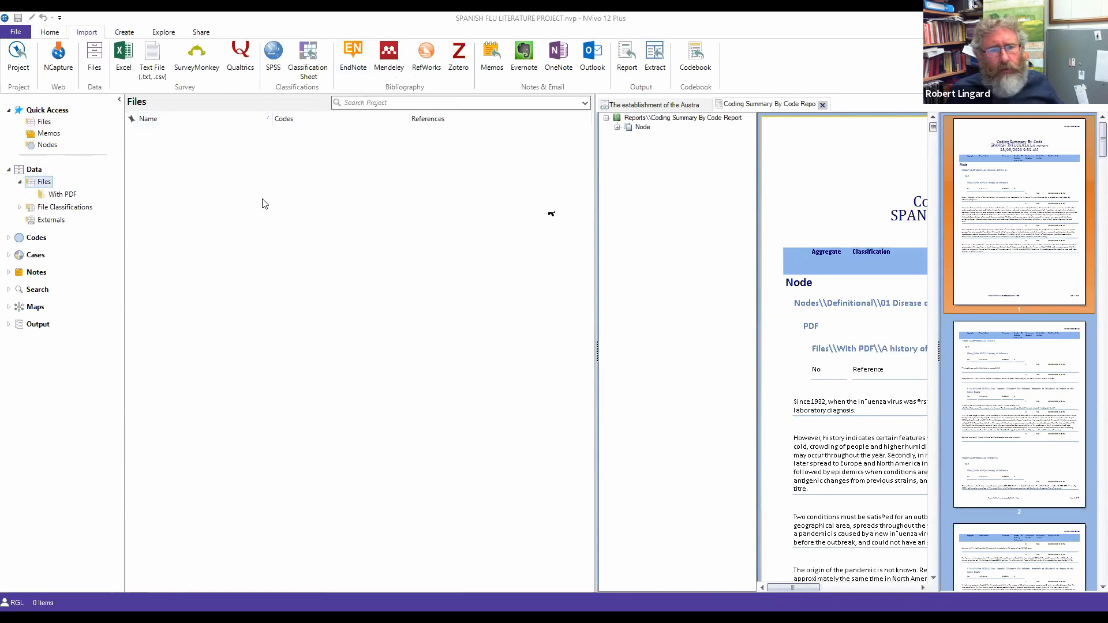
{"action": "left_click", "coordinate": [350, 53]}
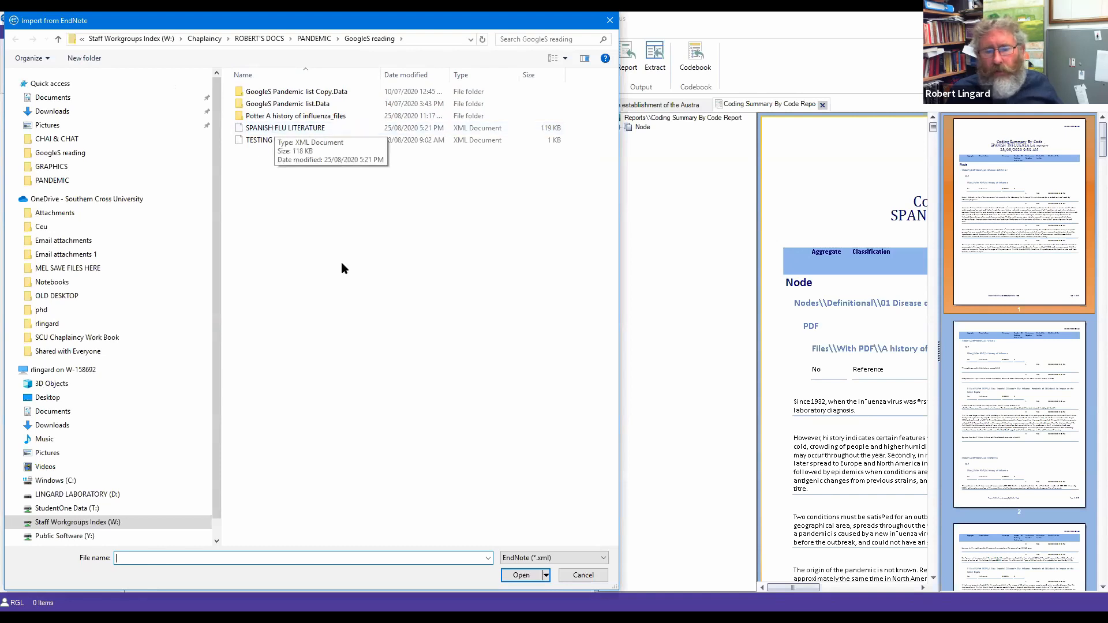
{"action": "left_click", "coordinate": [594, 579]}
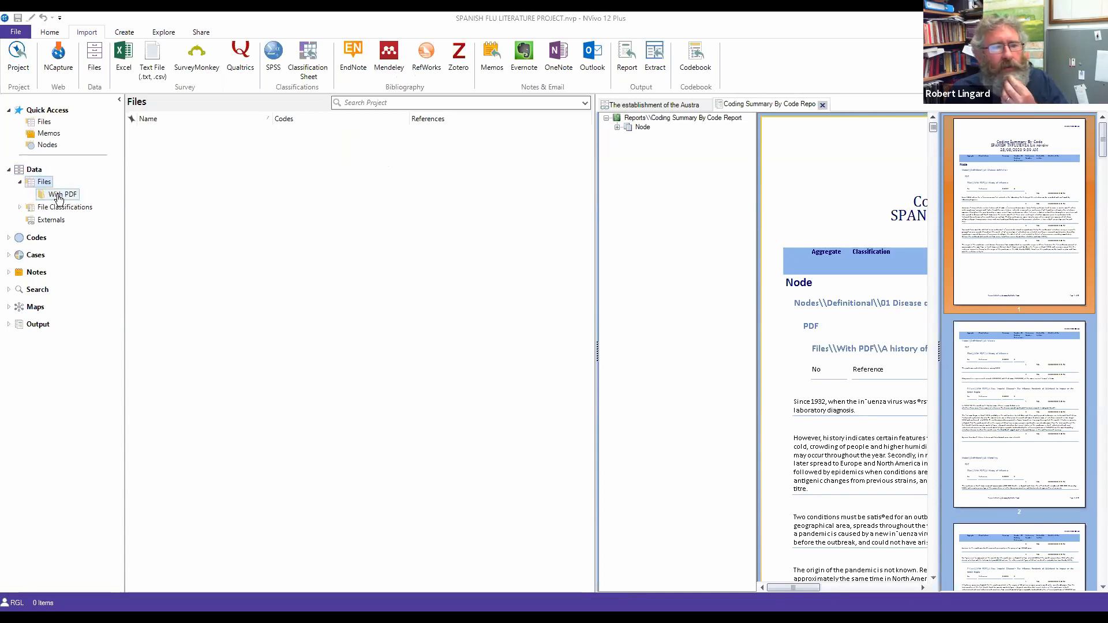
Step: Alternate between With PDF and Externals, ending on the 38 PDFs, and close the Coding Summary report
{"action": "left_click", "coordinate": [59, 197]}
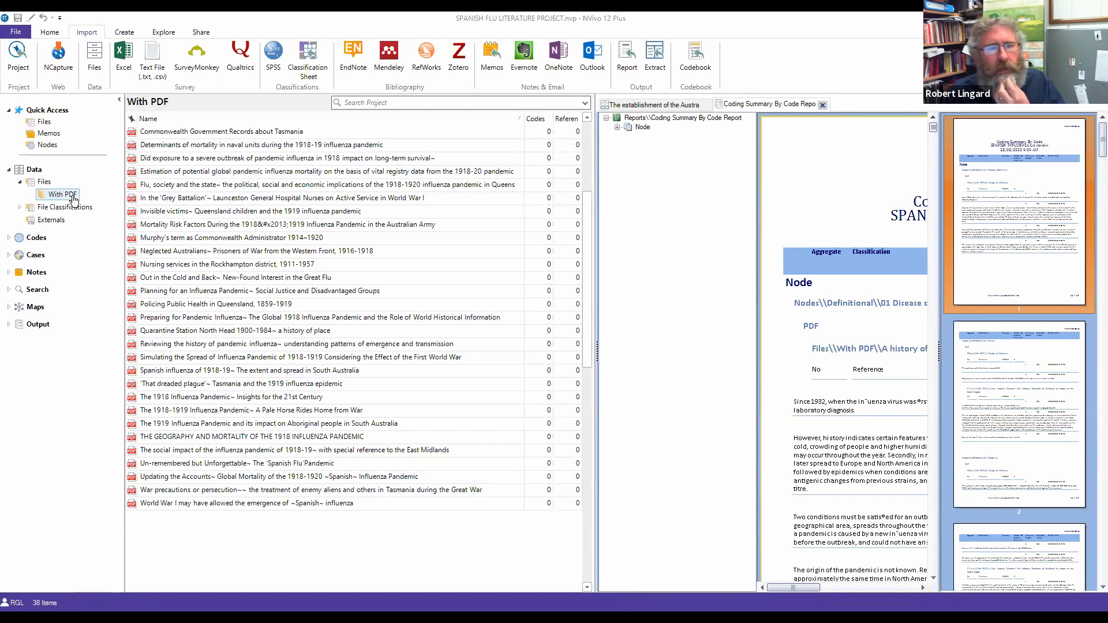
{"action": "left_click", "coordinate": [55, 221]}
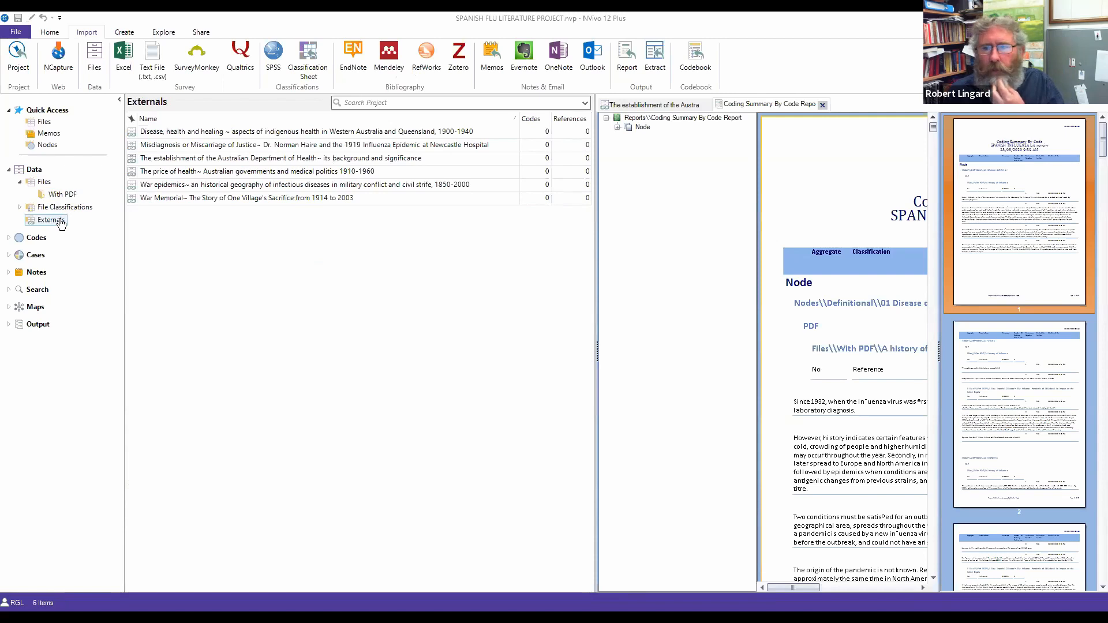
{"action": "left_click", "coordinate": [68, 197]}
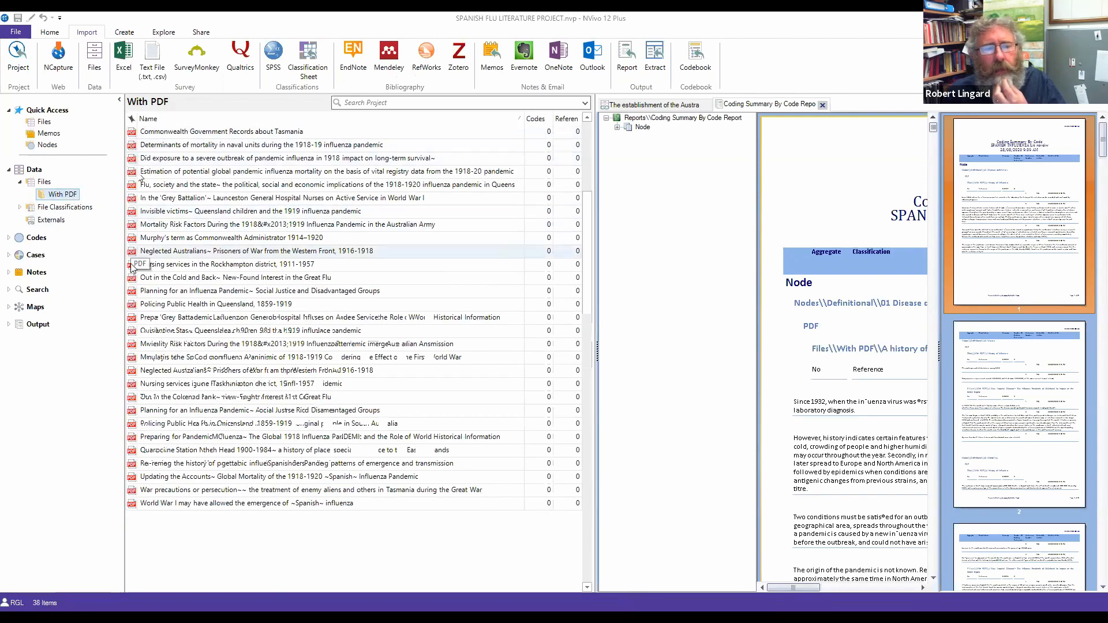
{"action": "left_click", "coordinate": [57, 222]}
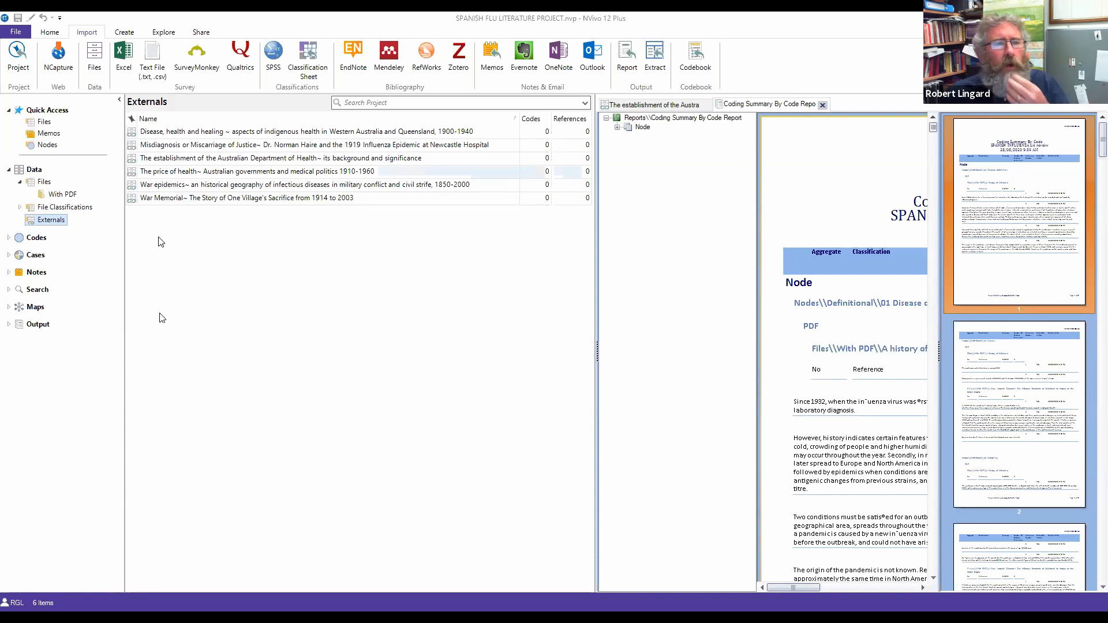
{"action": "left_click", "coordinate": [62, 195]}
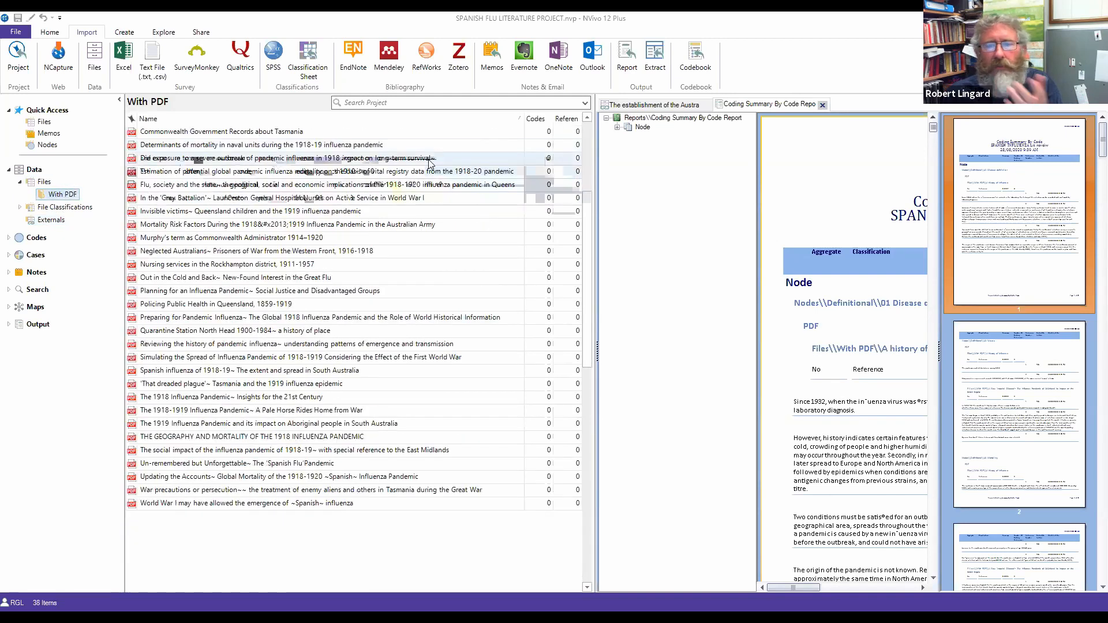
{"action": "left_click", "coordinate": [823, 105]}
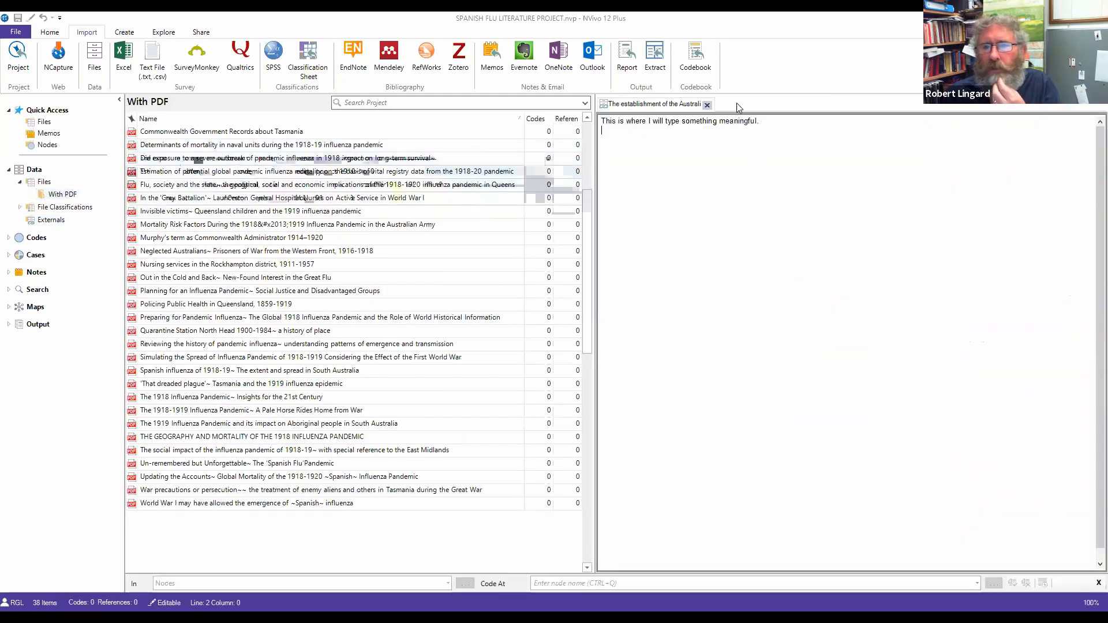
Step: Close the open external document, select the Out in the Cold and Back file, and start renaming With PDF
{"action": "left_click", "coordinate": [708, 105]}
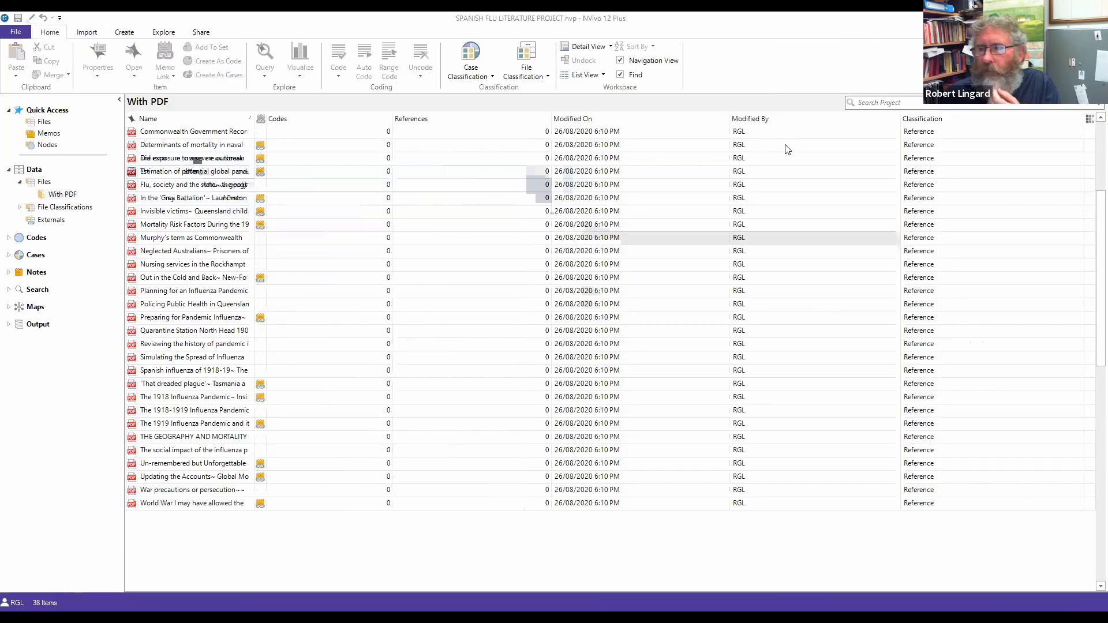
{"action": "left_click", "coordinate": [361, 274]}
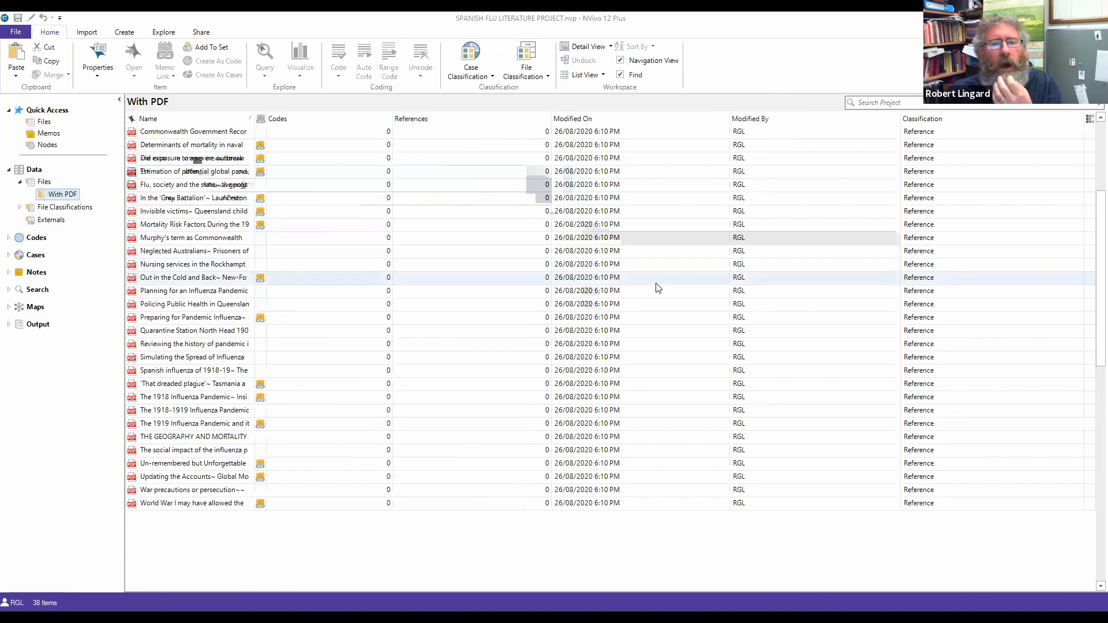
{"action": "left_click", "coordinate": [63, 194]}
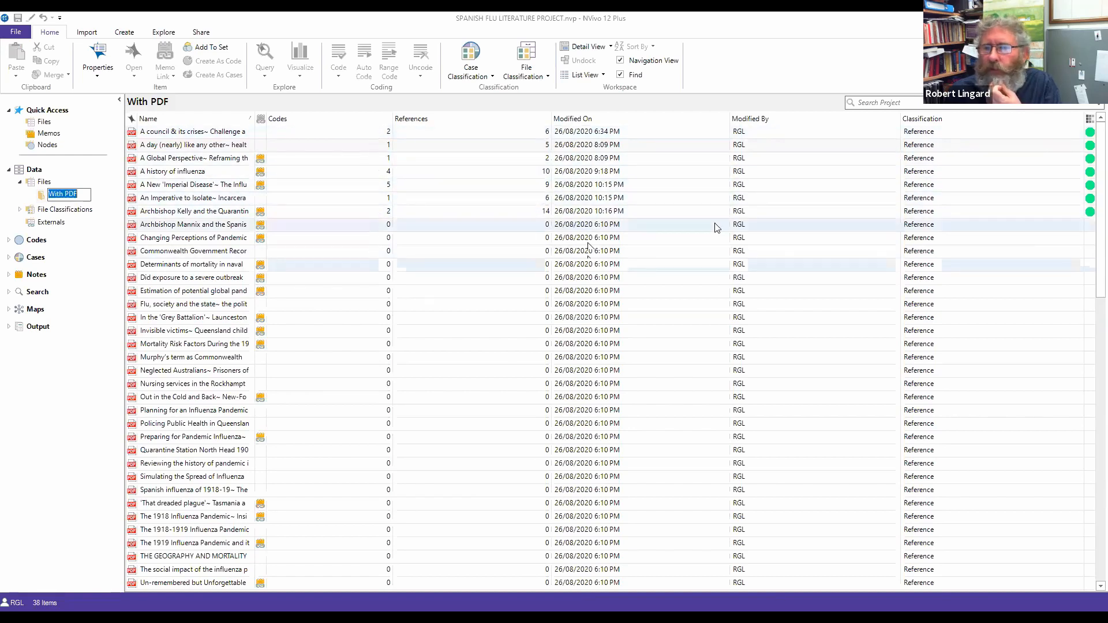
Step: Keep the name With PDF, and mark the Archbishop Kelly file green after briefly trying purple
{"action": "key", "text": "Return"}
{"action": "right_click", "coordinate": [1091, 215]}
{"action": "mouse_move", "coordinate": [1016, 484]}
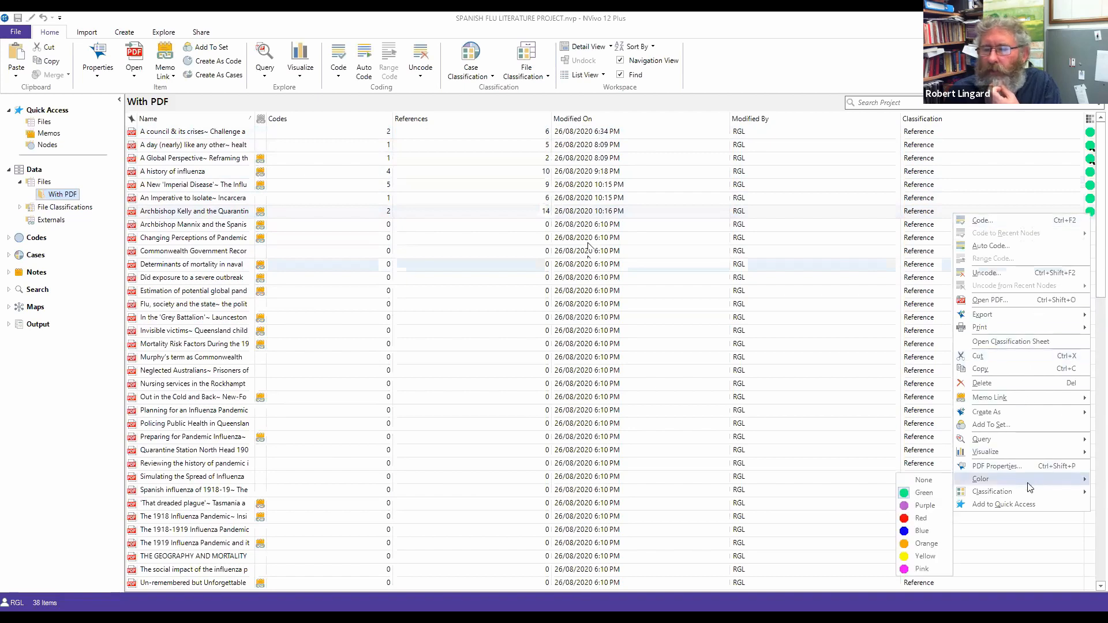
{"action": "left_click", "coordinate": [920, 506]}
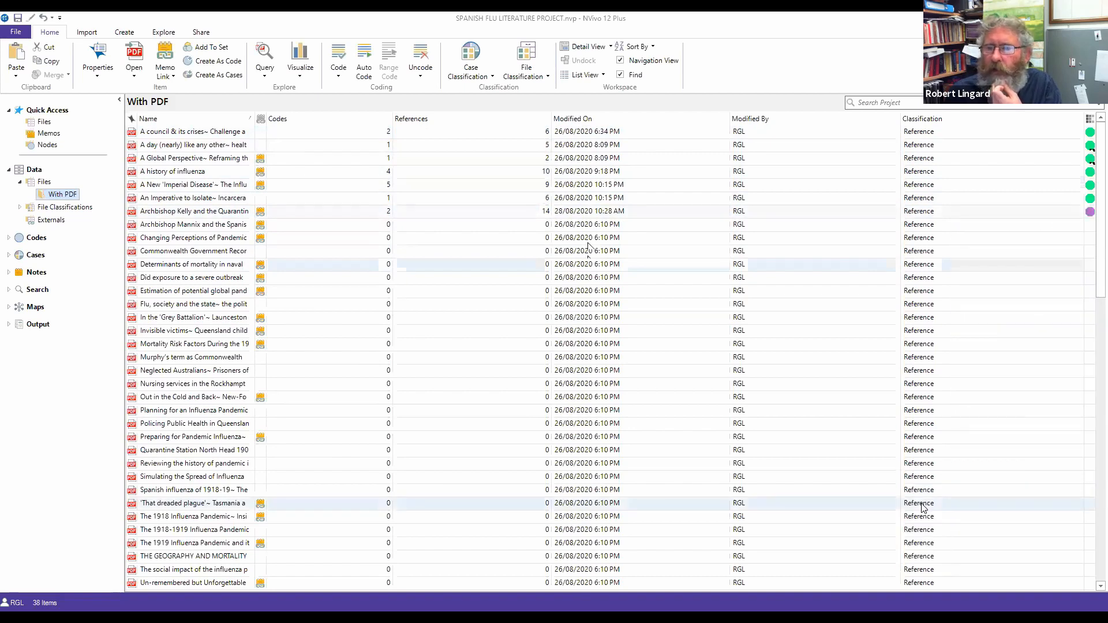
{"action": "right_click", "coordinate": [1091, 213]}
{"action": "mouse_move", "coordinate": [1004, 480]}
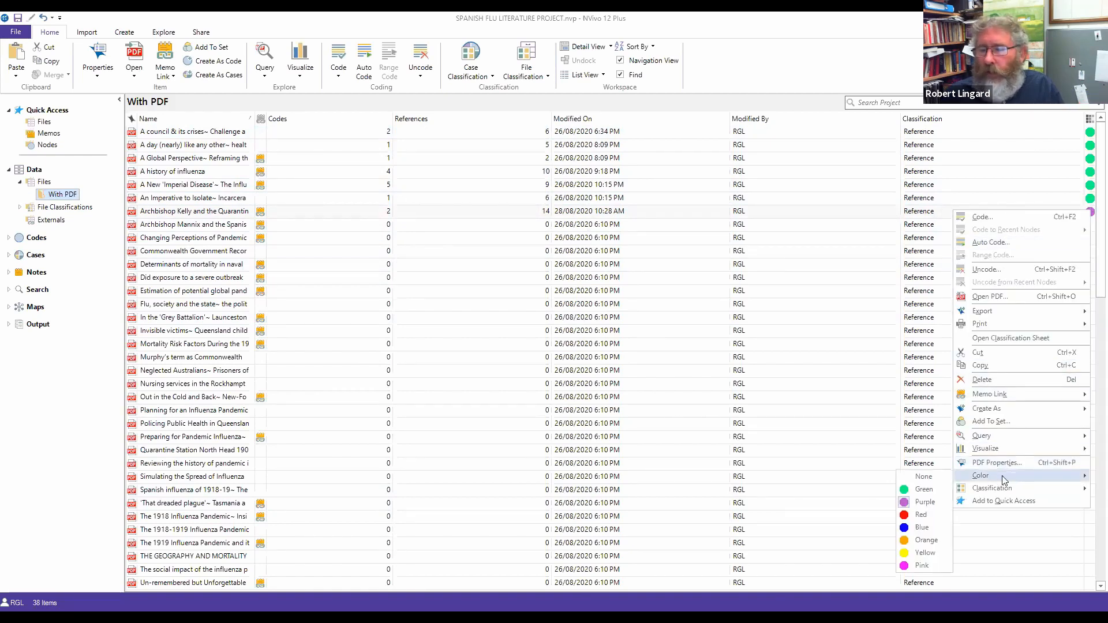
{"action": "left_click", "coordinate": [924, 490]}
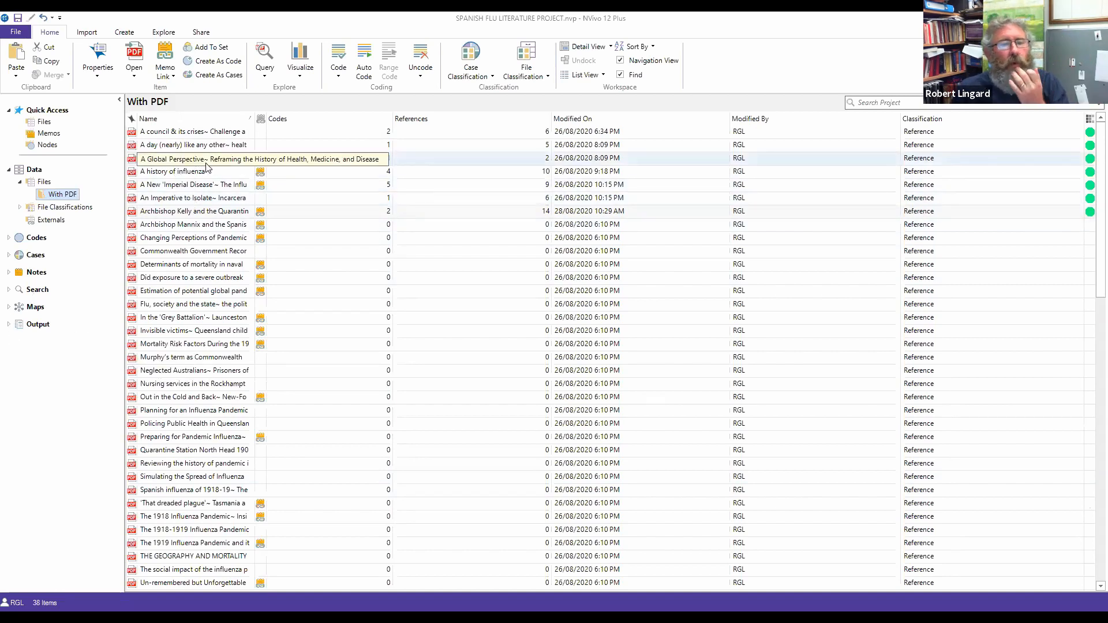
{"action": "left_click", "coordinate": [209, 164]}
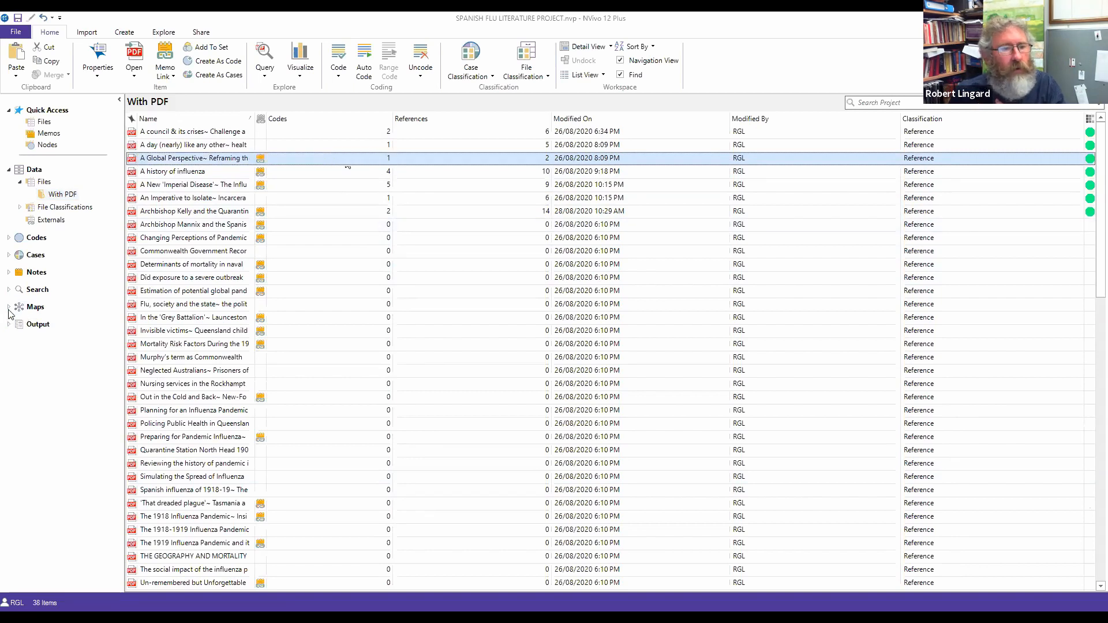
Step: Create a NOT RELEVANT set under Search > Sets beside ON TOPIC, then show With PDF again
{"action": "left_click", "coordinate": [8, 289]}
{"action": "left_click", "coordinate": [19, 340]}
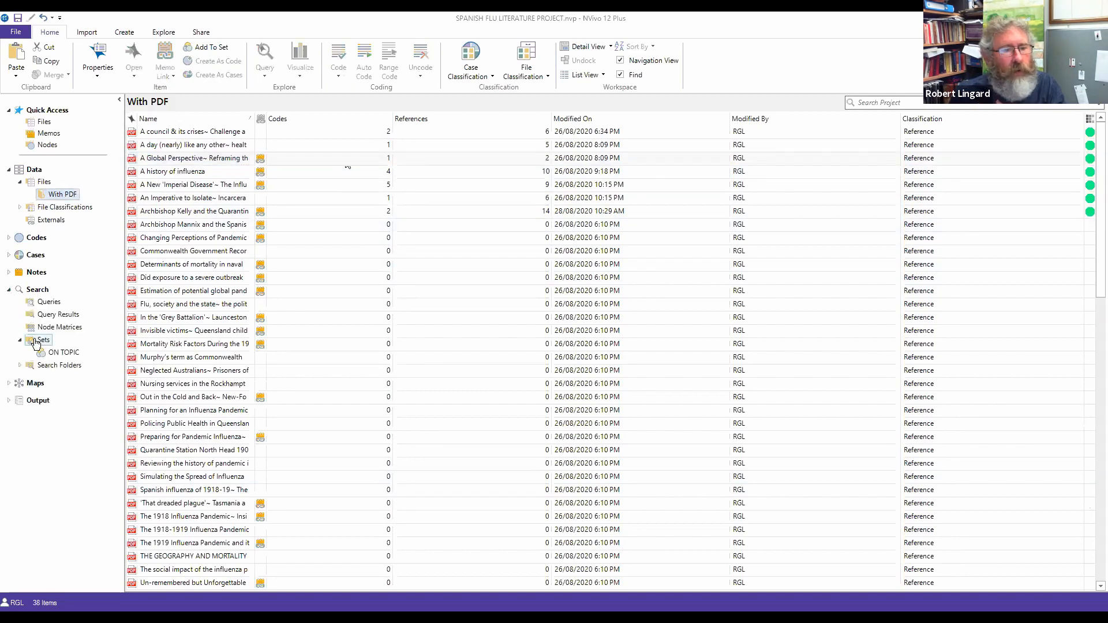
{"action": "right_click", "coordinate": [43, 342]}
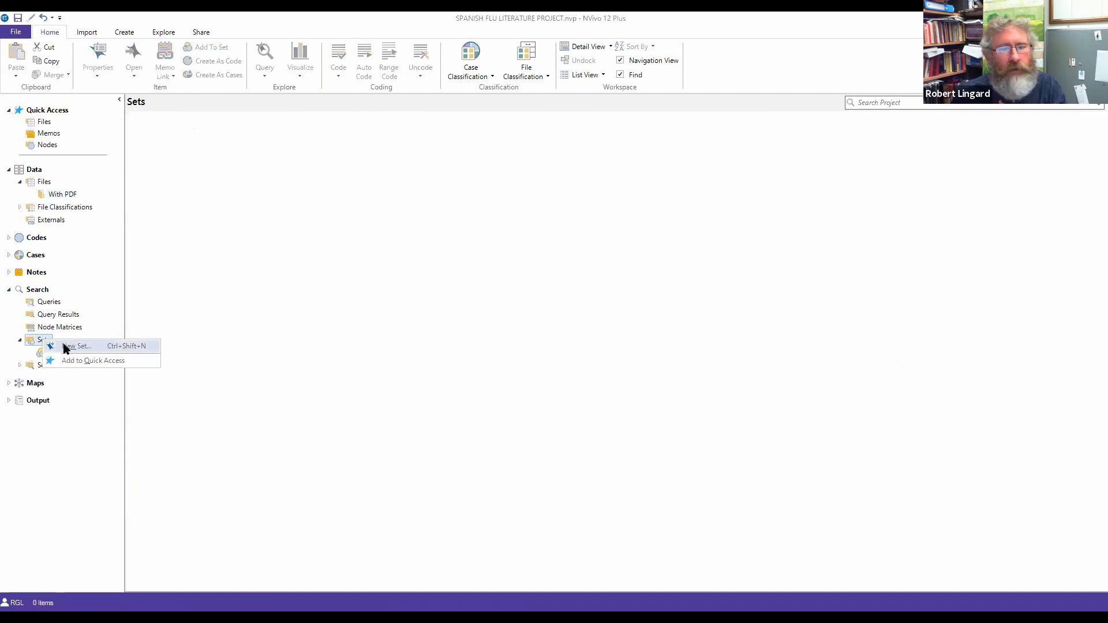
{"action": "left_click", "coordinate": [66, 346]}
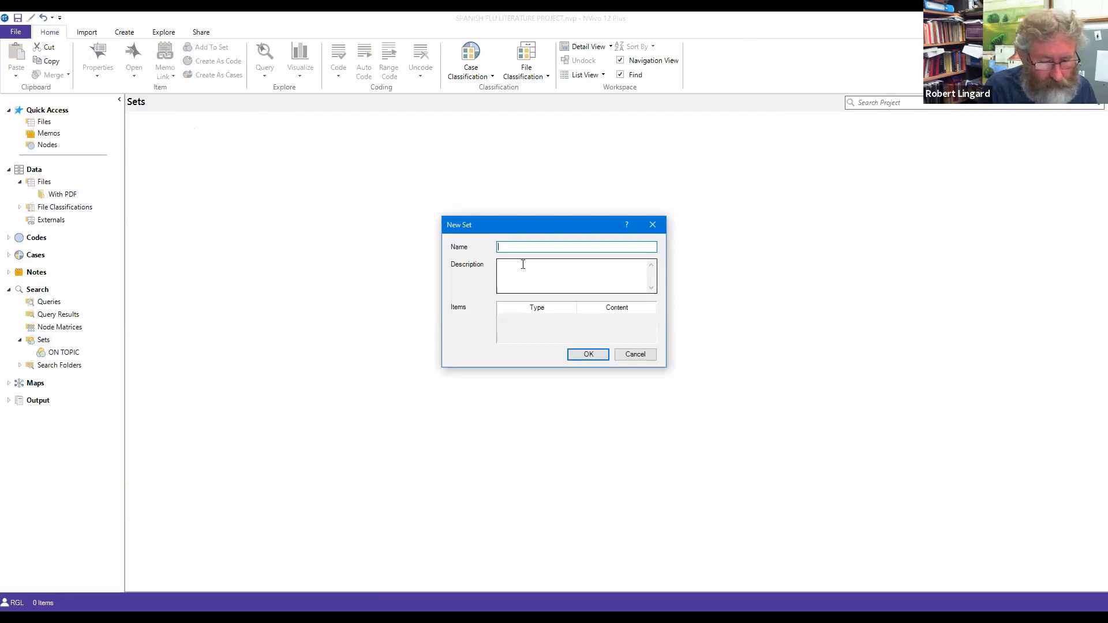
{"action": "type", "text": "NOT RELEVANT"}
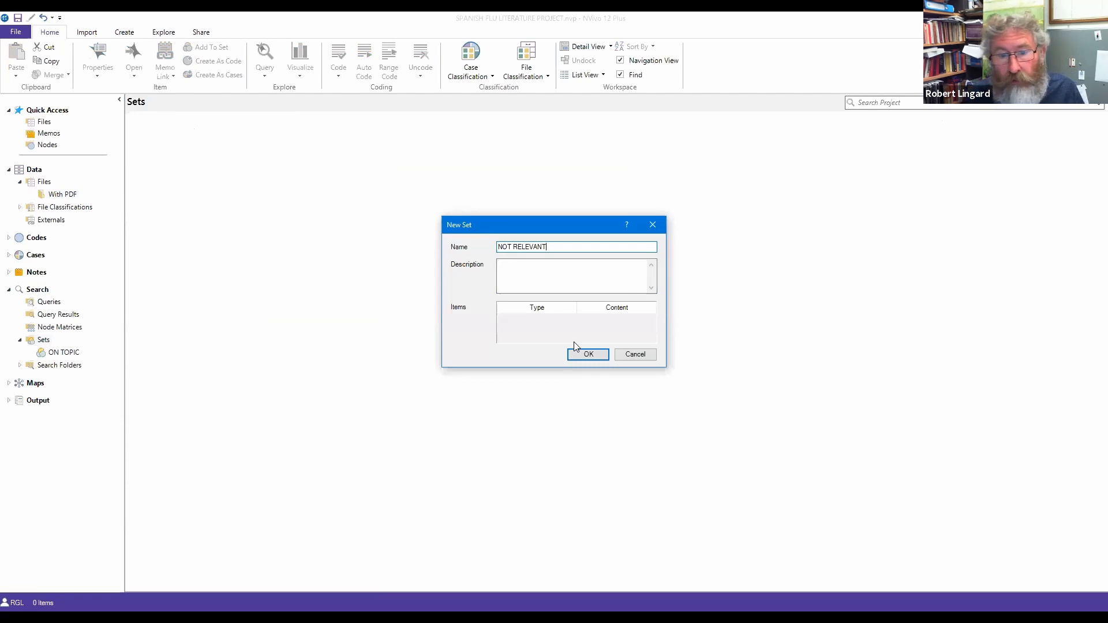
{"action": "left_click", "coordinate": [584, 353]}
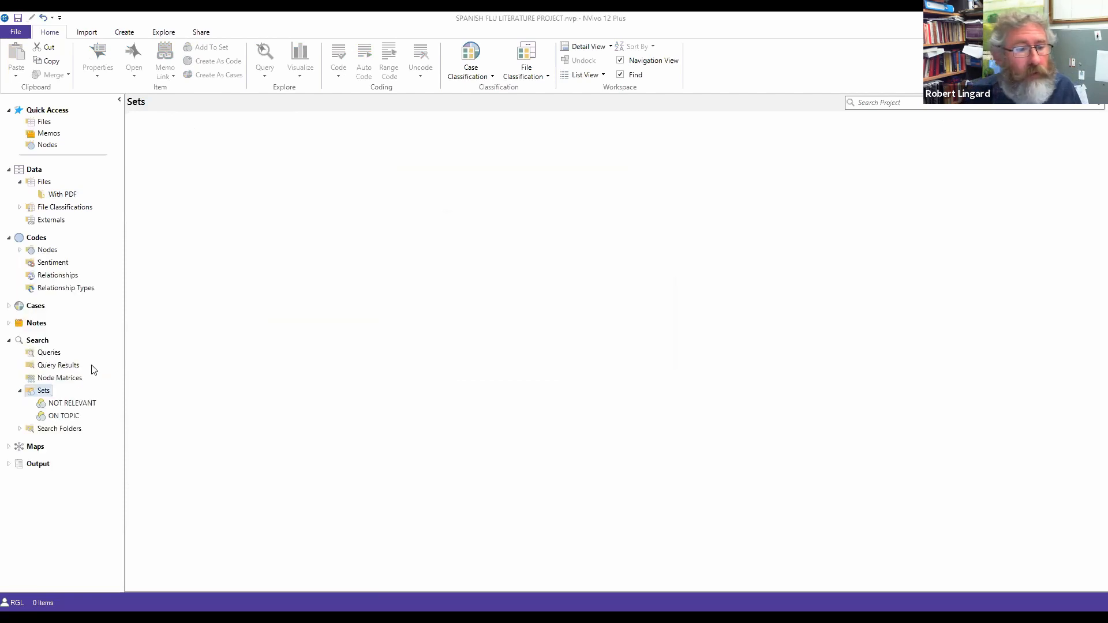
{"action": "left_click", "coordinate": [61, 195]}
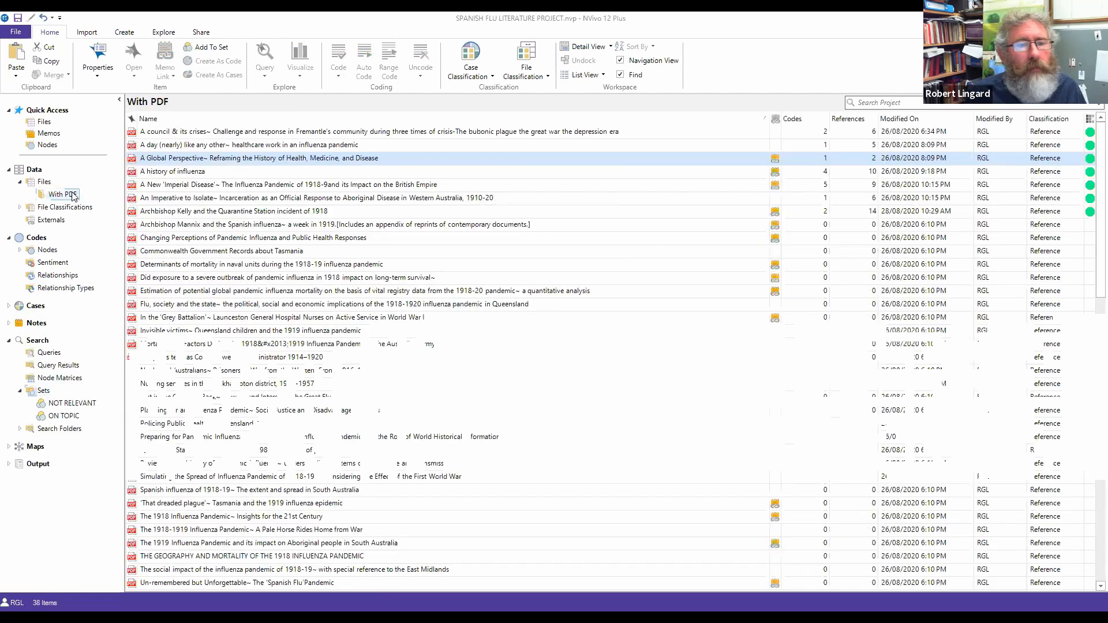
Step: Add the 'A Global Perspective' file to the NOT RELEVANT set
{"action": "left_click", "coordinate": [161, 159]}
{"action": "left_click", "coordinate": [162, 160]}
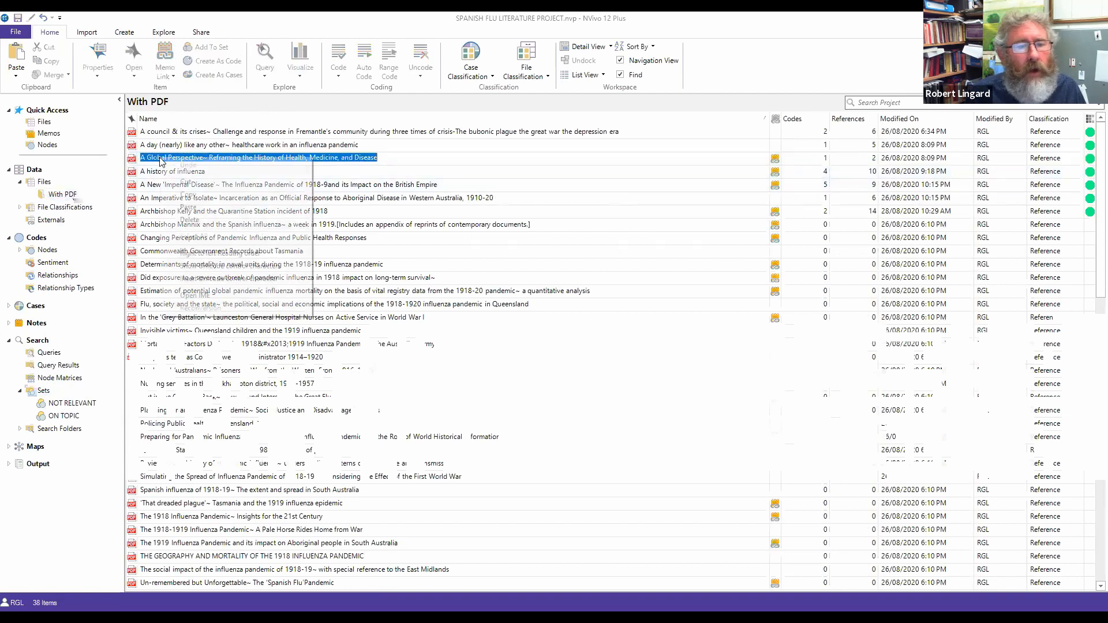
{"action": "right_click", "coordinate": [161, 160]}
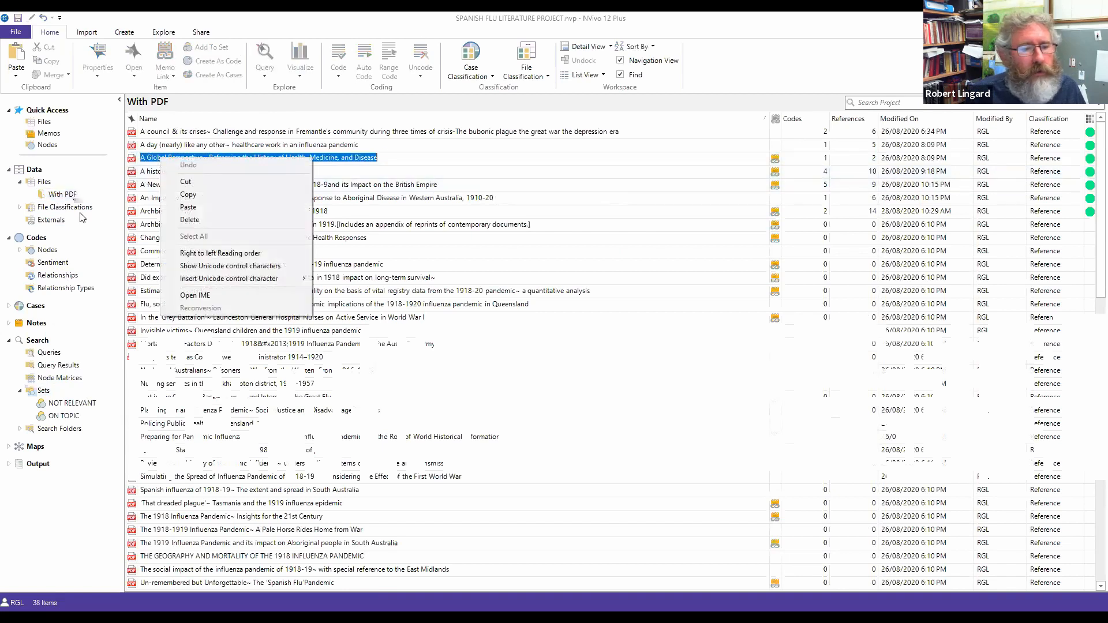
{"action": "key", "text": "Escape"}
{"action": "left_click_drag", "start_coordinate": [131, 163], "coordinate": [86, 403]}
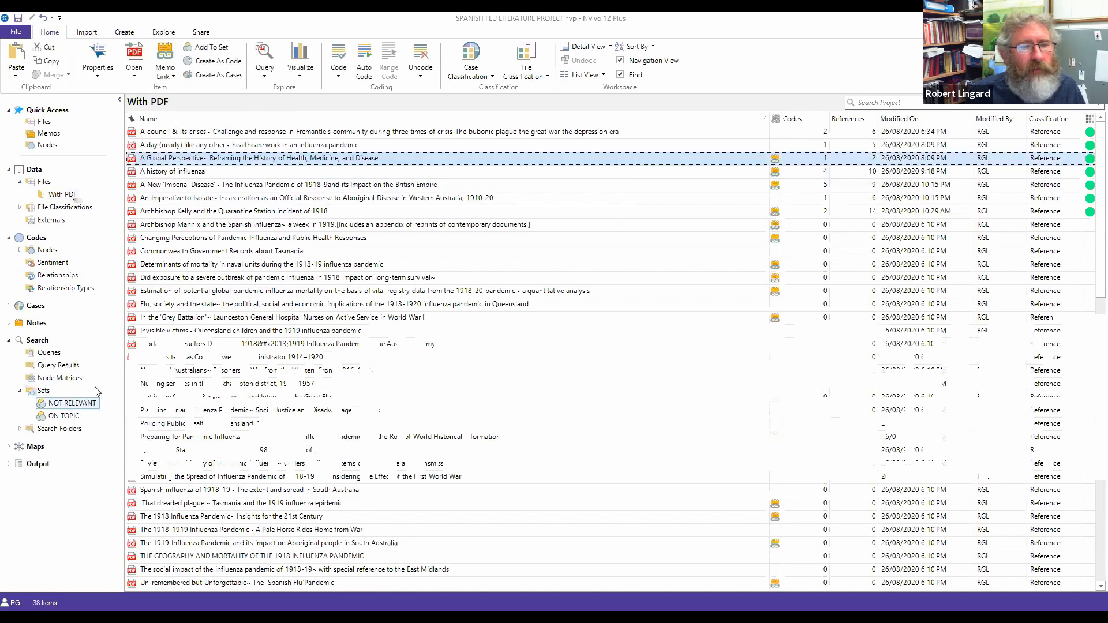
{"action": "right_click", "coordinate": [165, 160]}
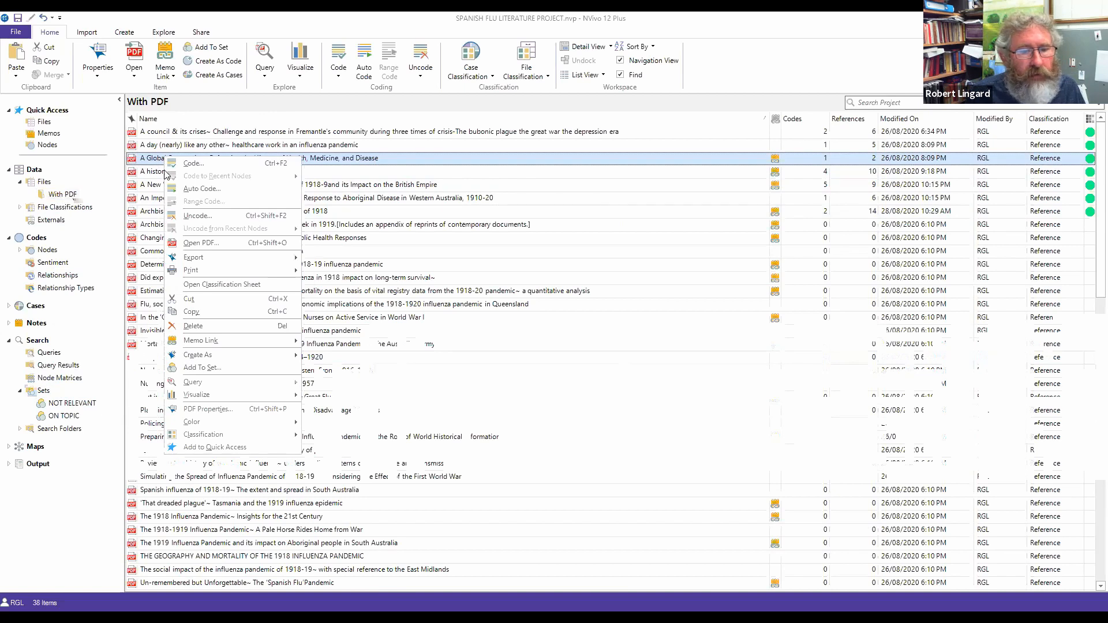
{"action": "left_click", "coordinate": [202, 367]}
{"action": "left_click", "coordinate": [502, 219]}
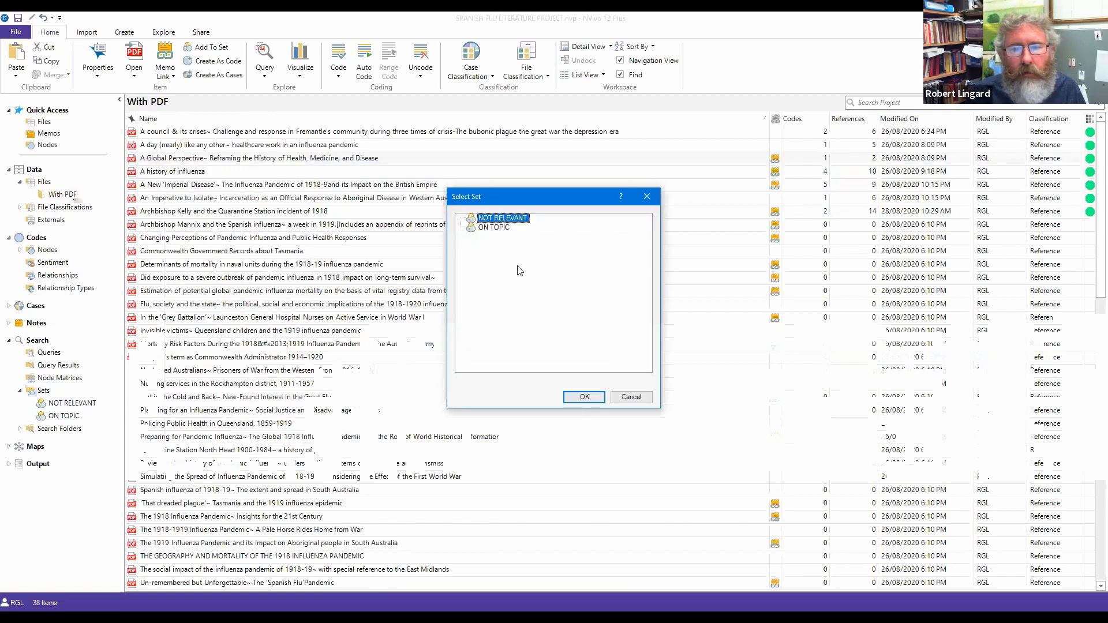
{"action": "left_click", "coordinate": [585, 397]}
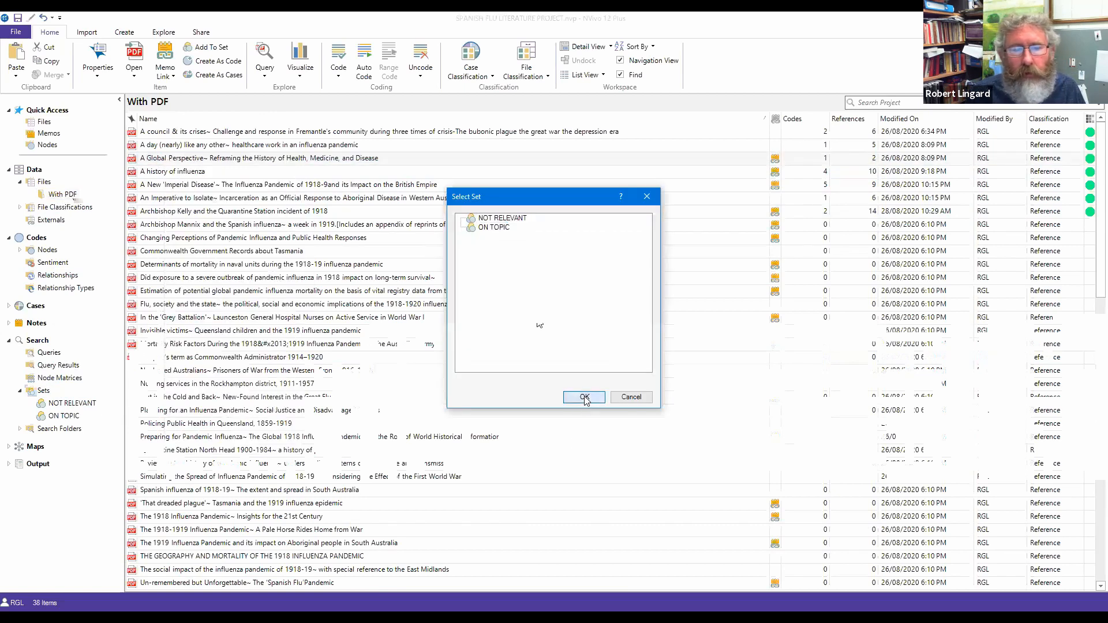
Step: Check the contents of the NOT RELEVANT and ON TOPIC sets, then return to With PDF
{"action": "left_click", "coordinate": [71, 405]}
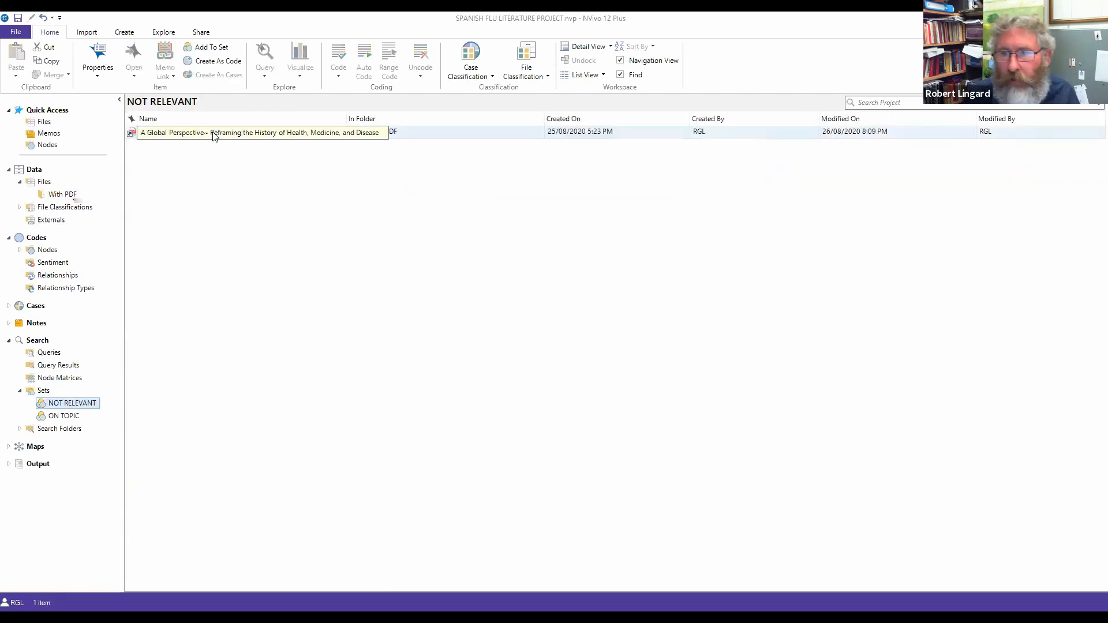
{"action": "left_click", "coordinate": [71, 417]}
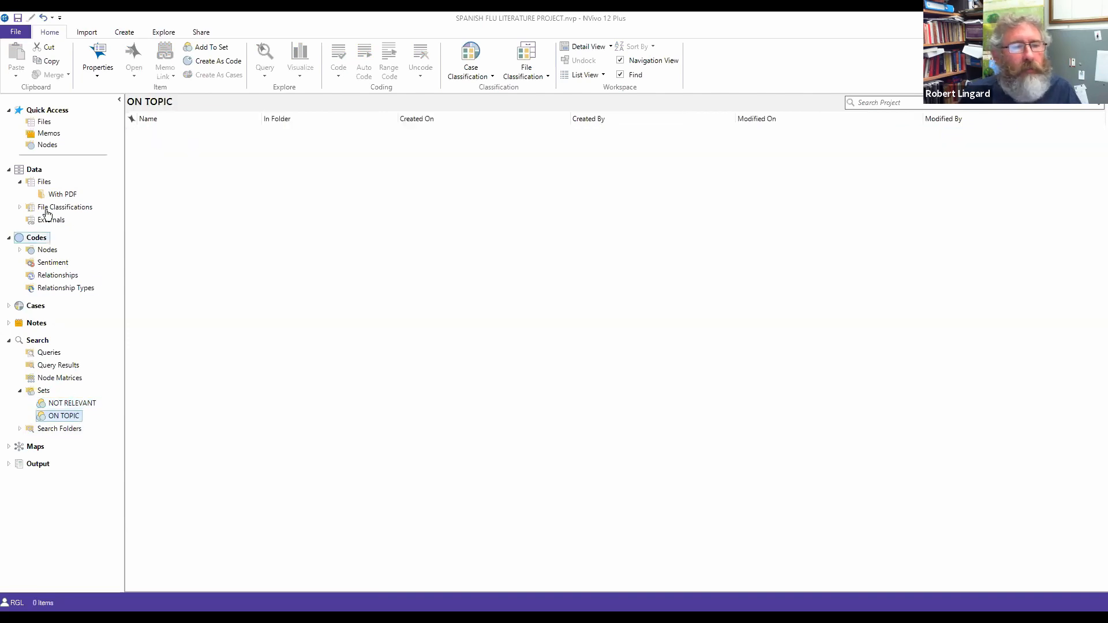
{"action": "left_click", "coordinate": [60, 196]}
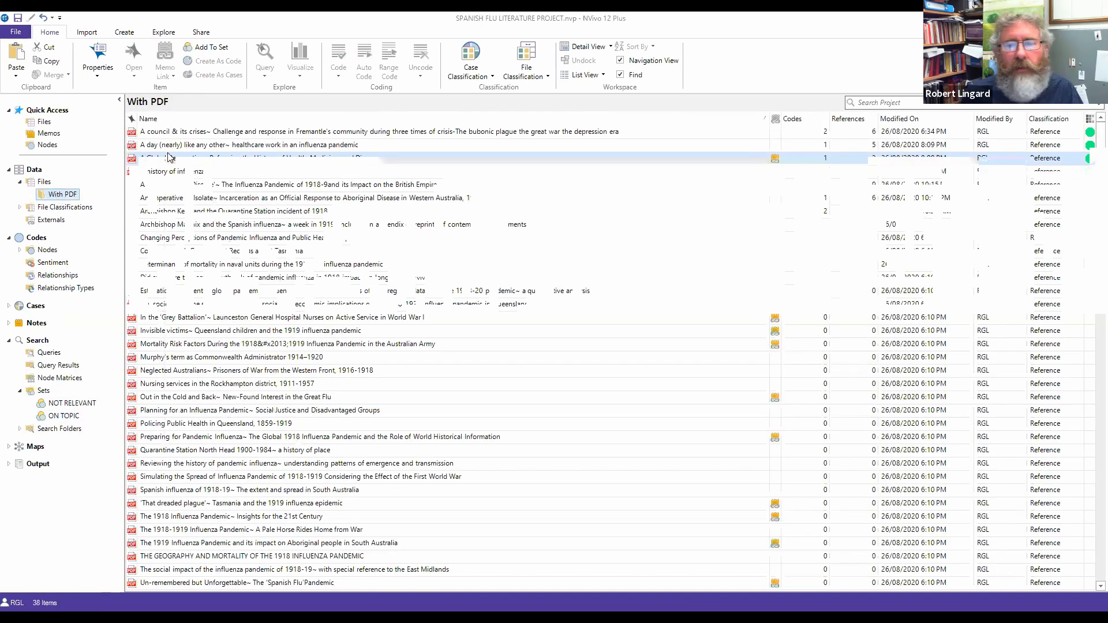
Step: Add 'A council & its crises' to ON TOPIC, verify it there, and go back to With PDF
{"action": "left_click", "coordinate": [194, 136]}
{"action": "right_click", "coordinate": [193, 136]}
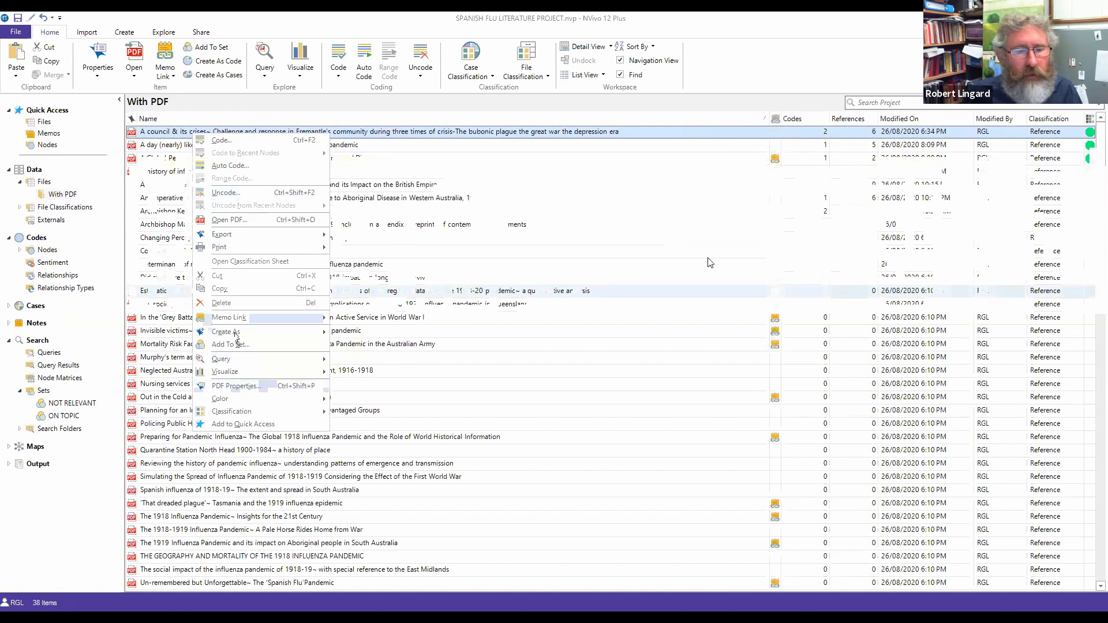
{"action": "mouse_move", "coordinate": [300, 399]}
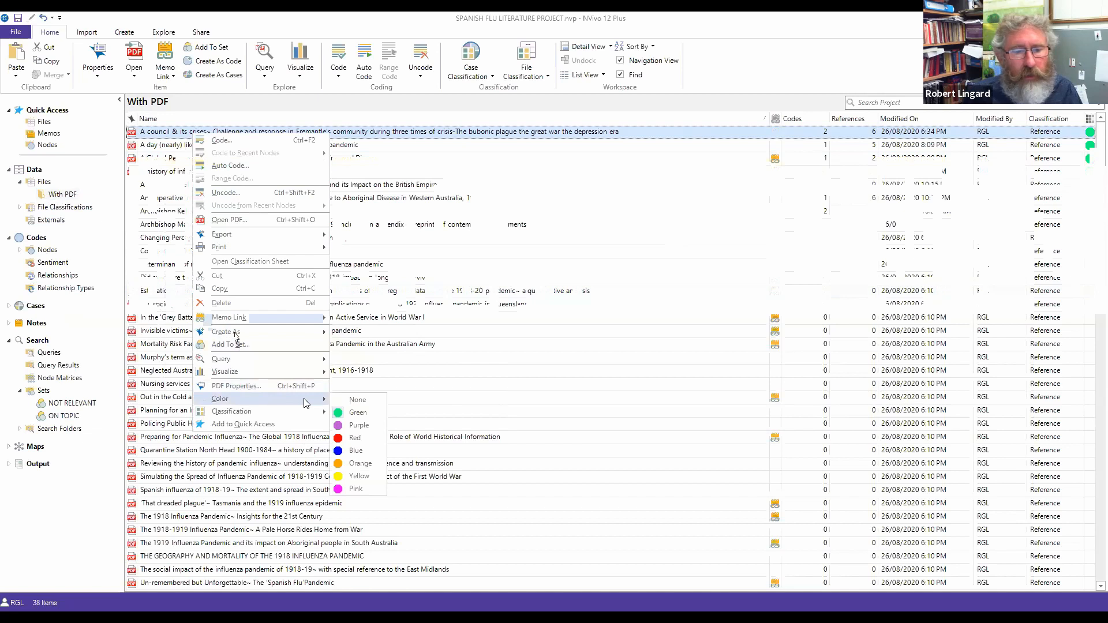
{"action": "left_click", "coordinate": [257, 349]}
{"action": "left_click", "coordinate": [494, 227]}
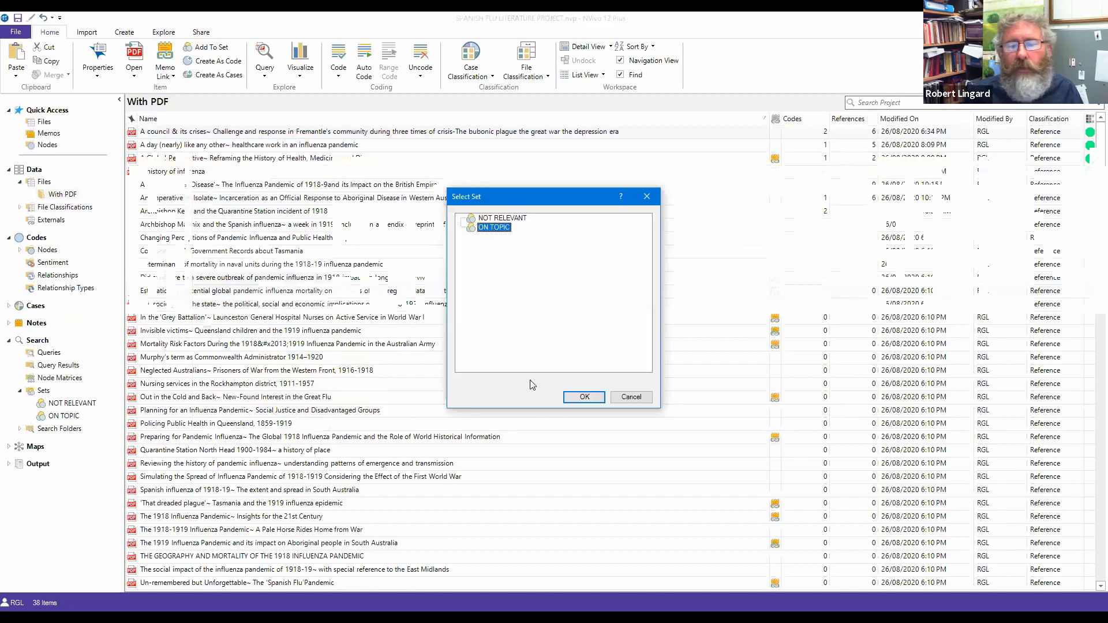
{"action": "left_click", "coordinate": [579, 397]}
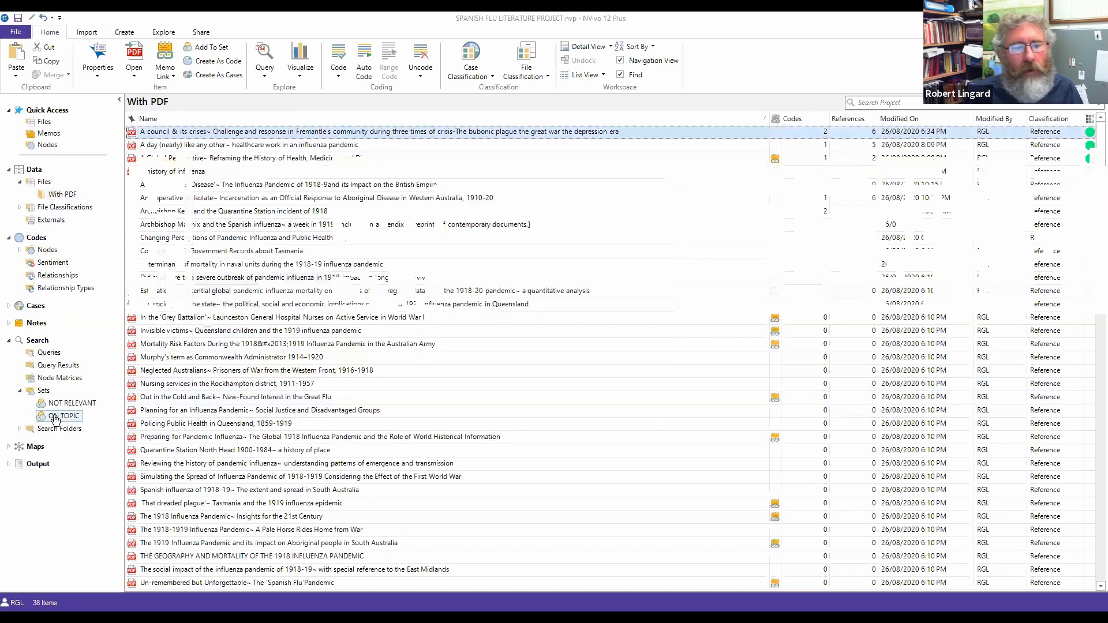
{"action": "left_click", "coordinate": [58, 417]}
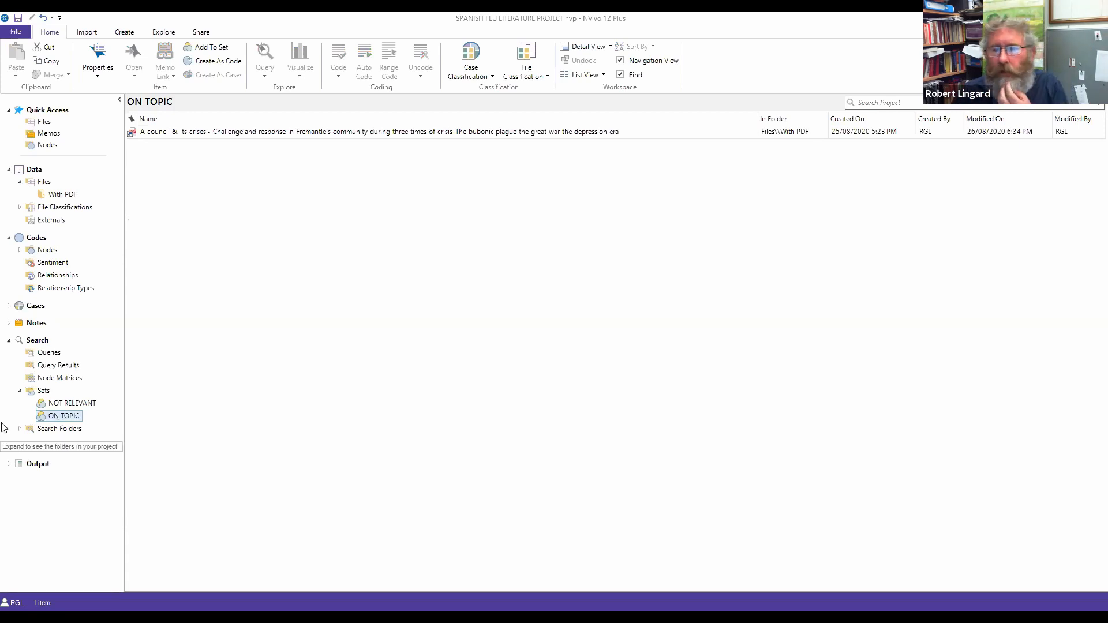
{"action": "left_click", "coordinate": [53, 198]}
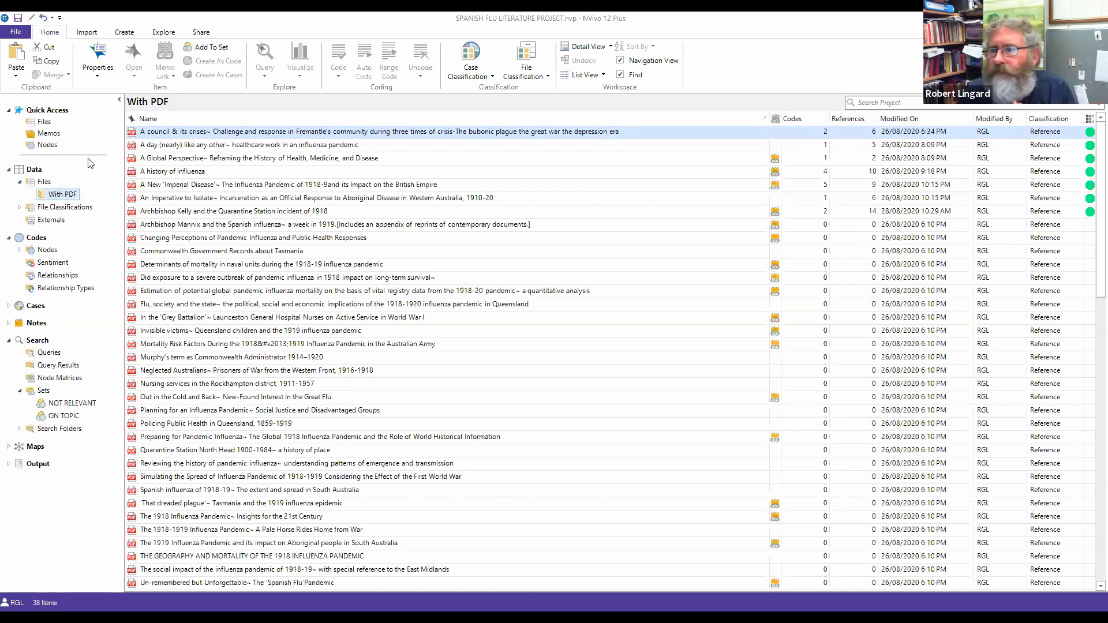
Step: Open the 'A council & its crises' thesis PDF and scroll down to its introduction around page 9
{"action": "double_click", "coordinate": [166, 137]}
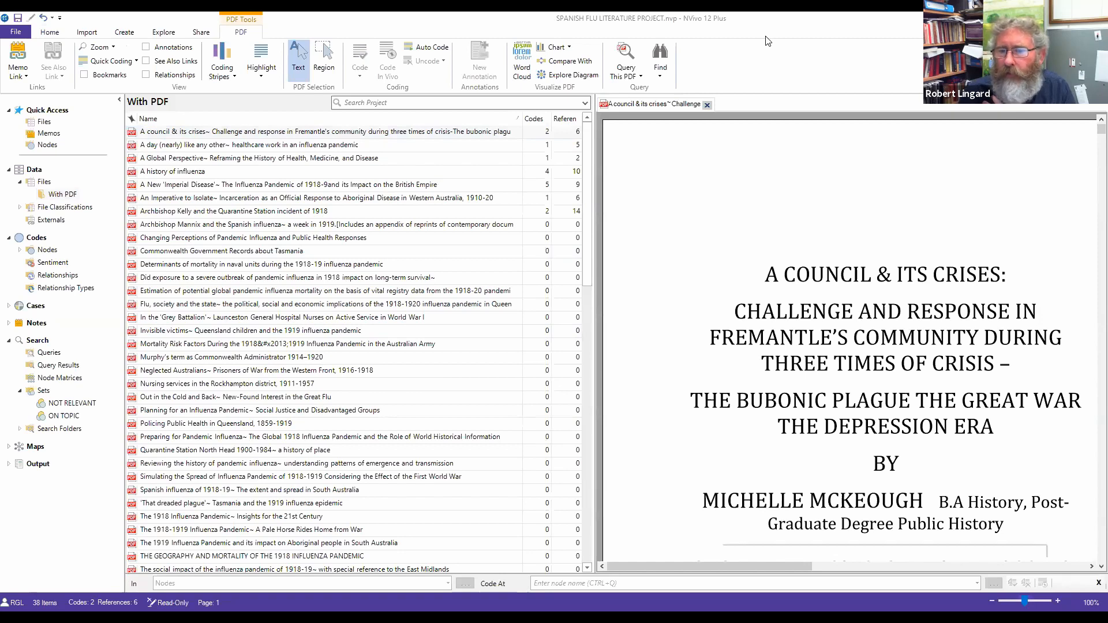
{"action": "scroll", "coordinate": [767, 38], "scroll_direction": "down", "scroll_amount": 6}
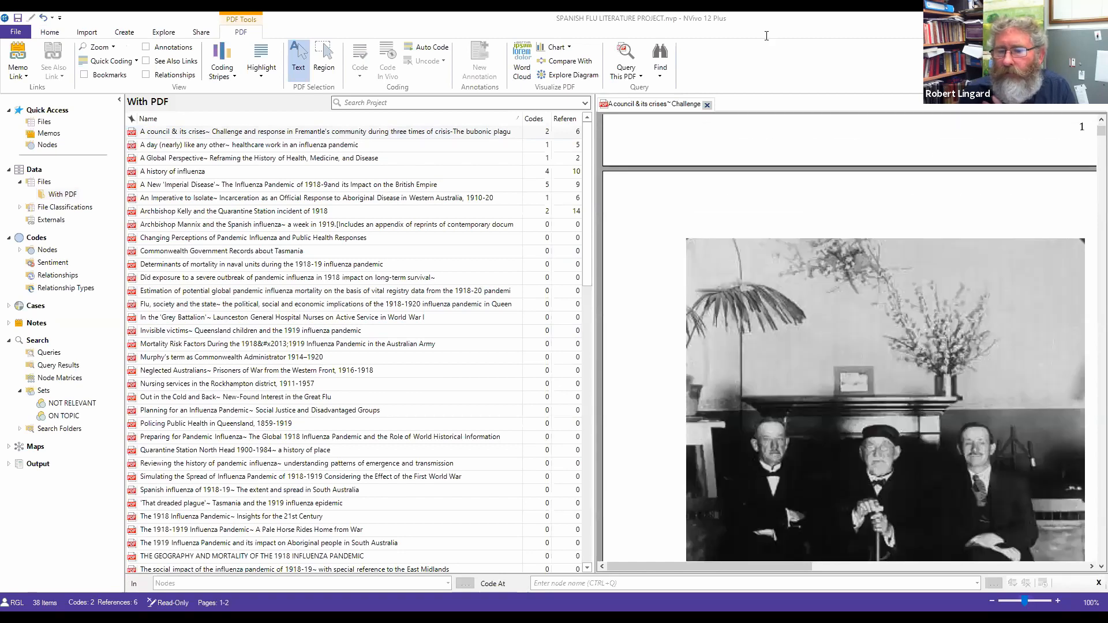
{"action": "scroll", "coordinate": [766, 36], "scroll_direction": "down", "scroll_amount": 10}
{"action": "scroll", "coordinate": [755, 299], "scroll_direction": "down", "scroll_amount": 5}
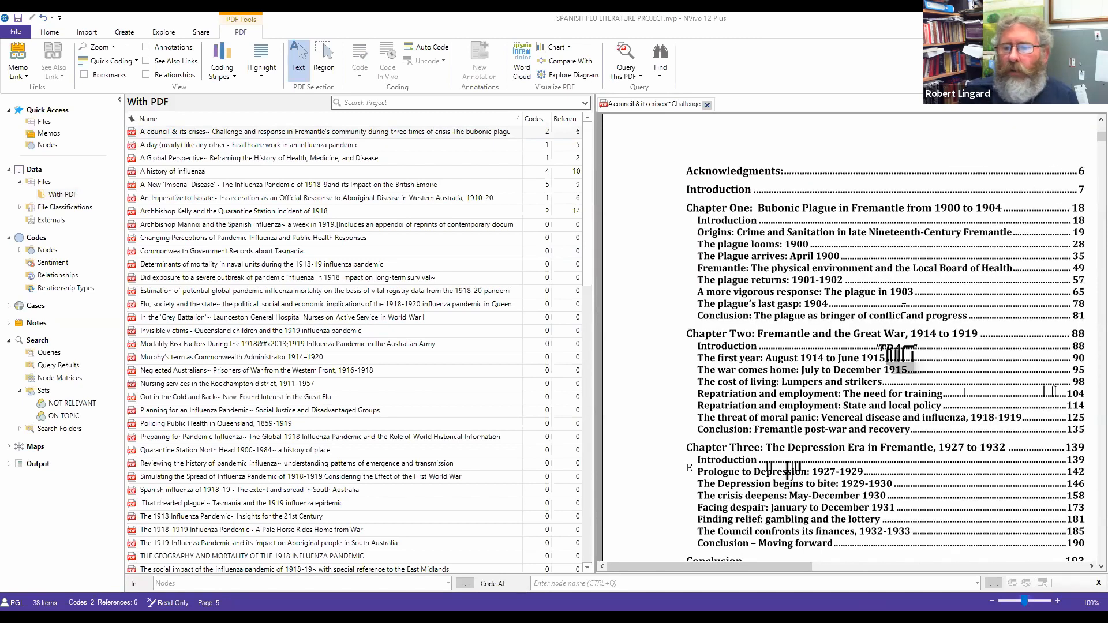
{"action": "scroll", "coordinate": [904, 310], "scroll_direction": "down", "scroll_amount": 15}
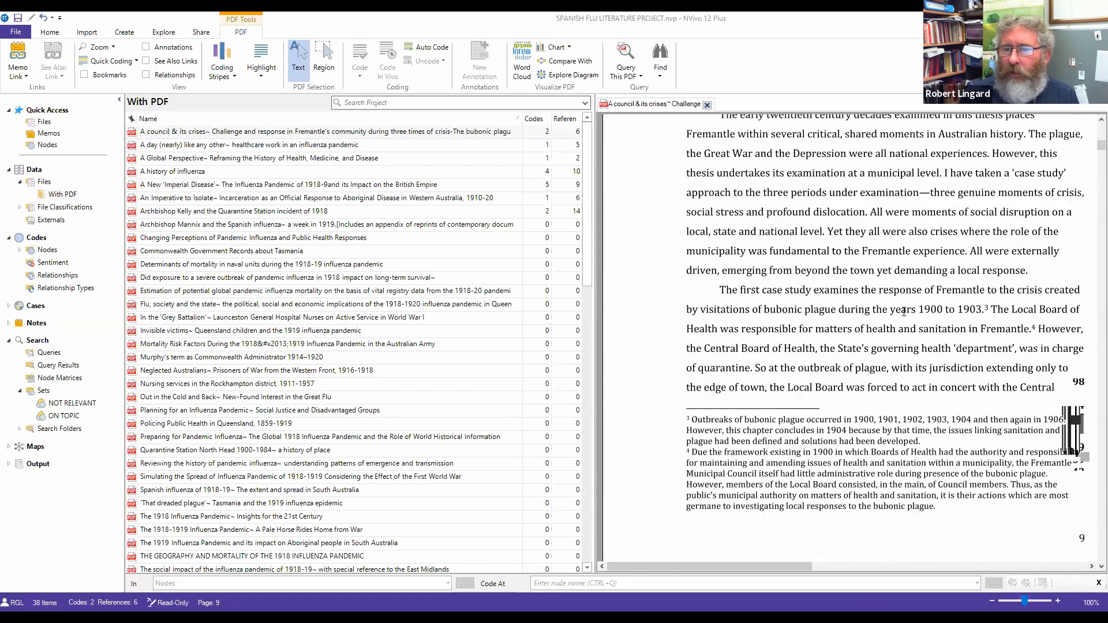
{"action": "scroll", "coordinate": [904, 311], "scroll_direction": "down", "scroll_amount": 5}
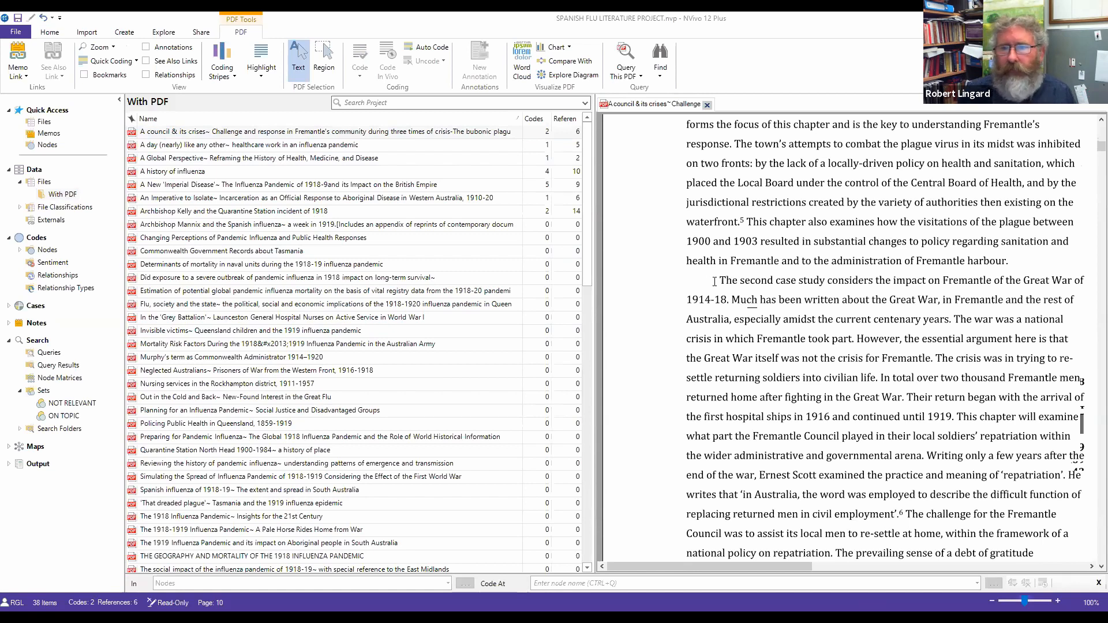
{"action": "scroll", "coordinate": [715, 282], "scroll_direction": "up", "scroll_amount": 5}
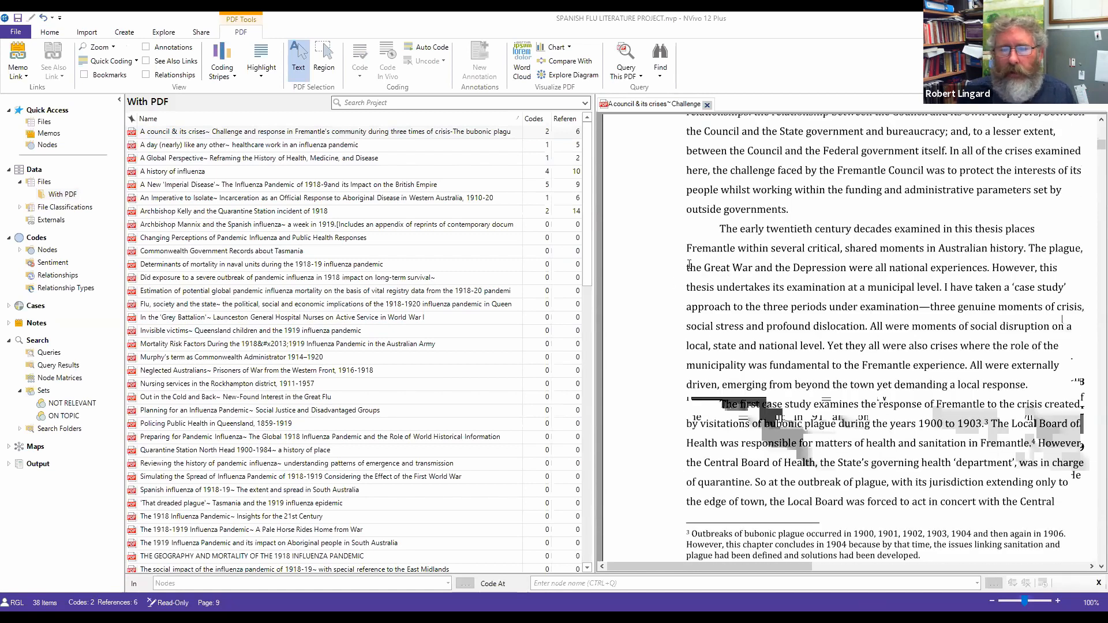
Step: Select 'the Great War and the Depression' and code it at a newly created GREAT WAR node
{"action": "left_click_drag", "start_coordinate": [684, 268], "coordinate": [852, 271]}
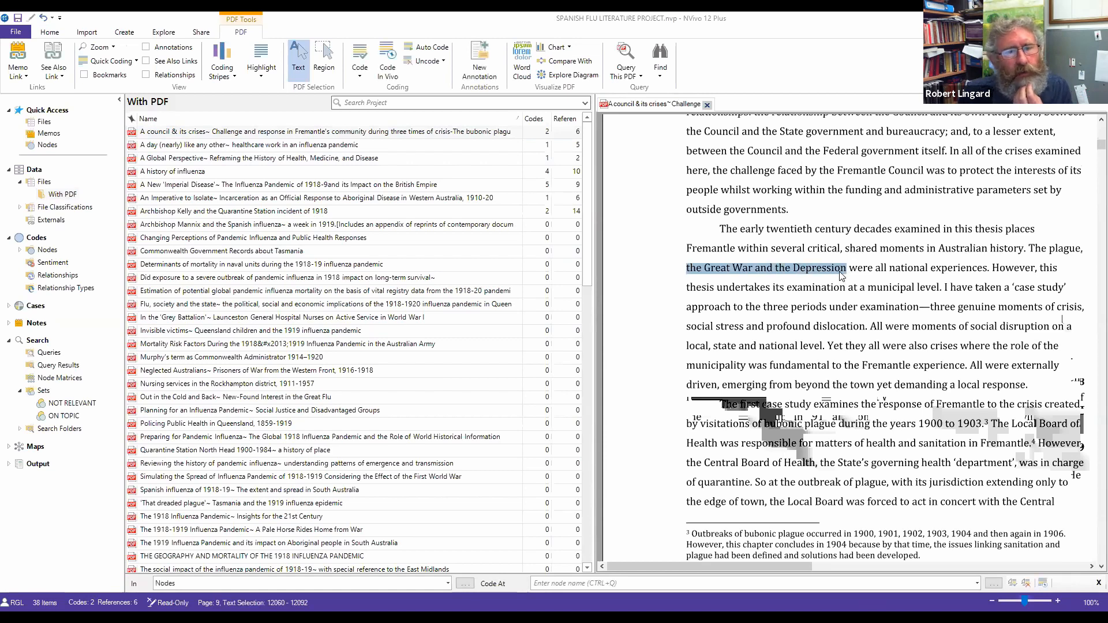
{"action": "right_click", "coordinate": [837, 269]}
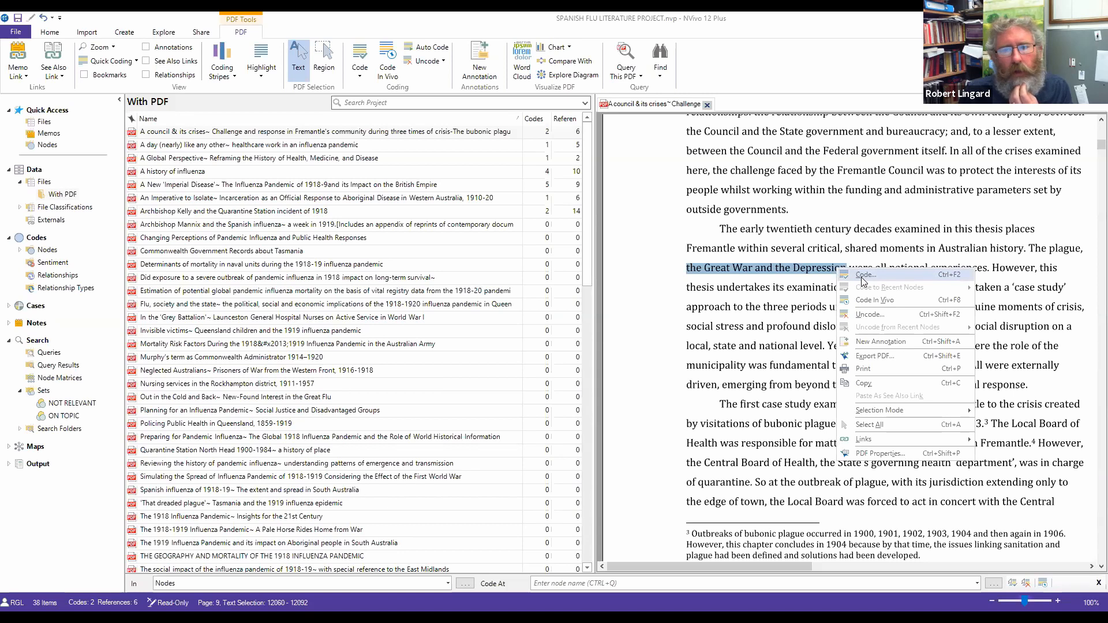
{"action": "left_click", "coordinate": [864, 277]}
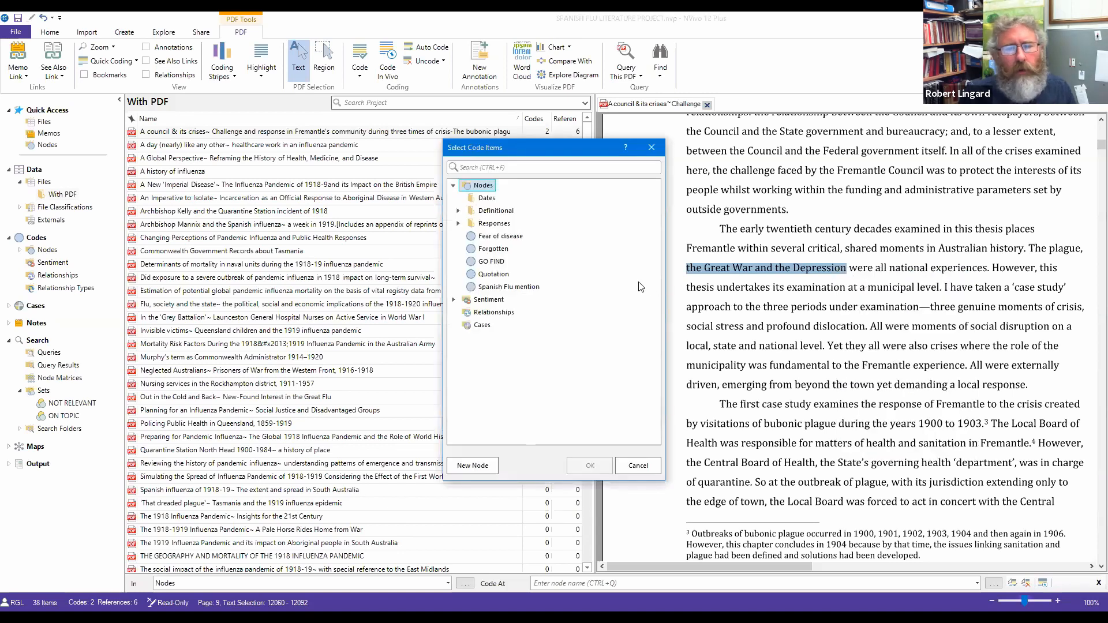
{"action": "left_click", "coordinate": [471, 467]}
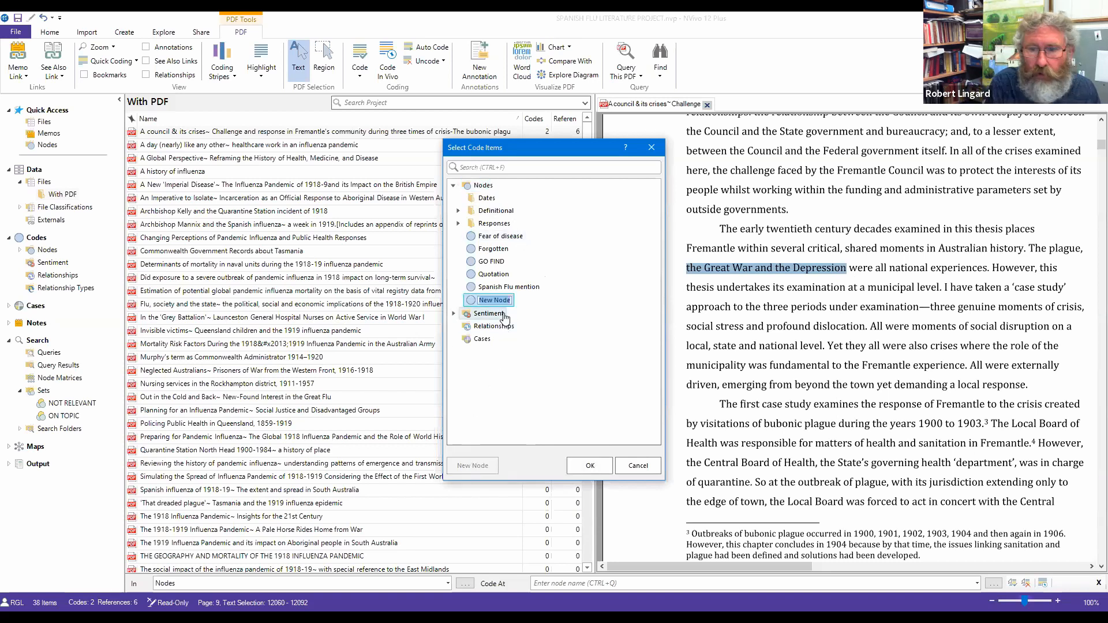
{"action": "type", "text": "G"}
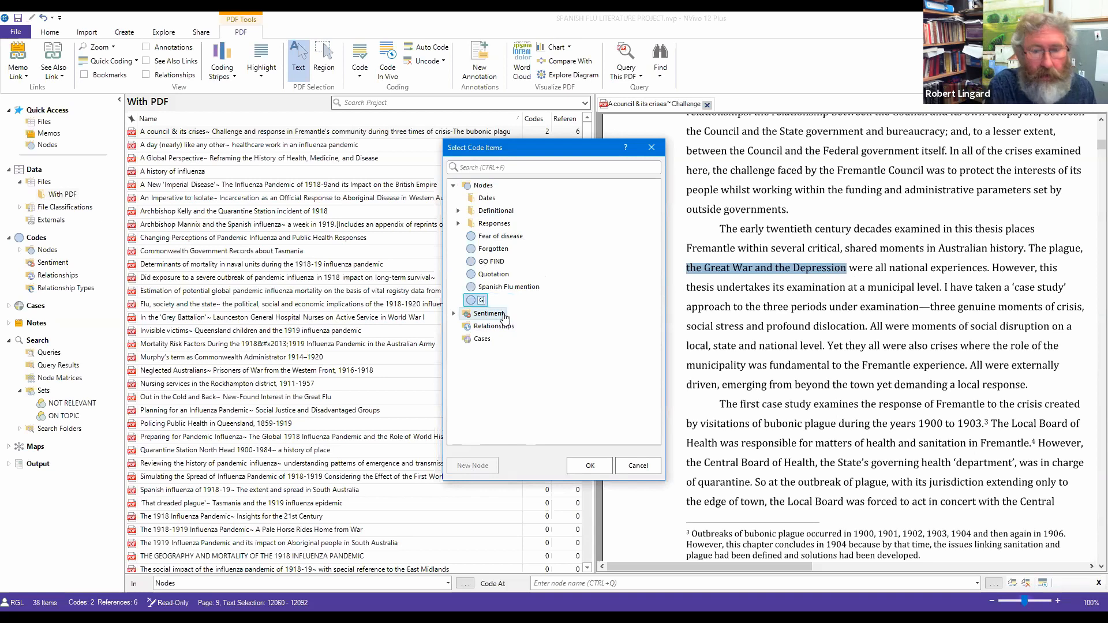
{"action": "type", "text": "REAT WAR"}
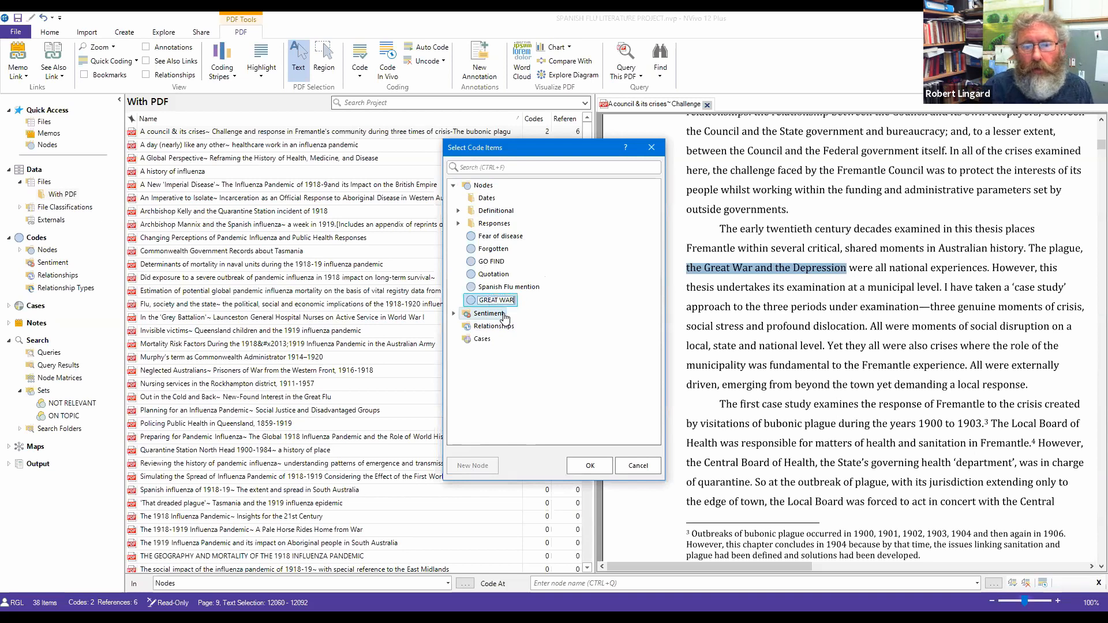
{"action": "left_click", "coordinate": [599, 468]}
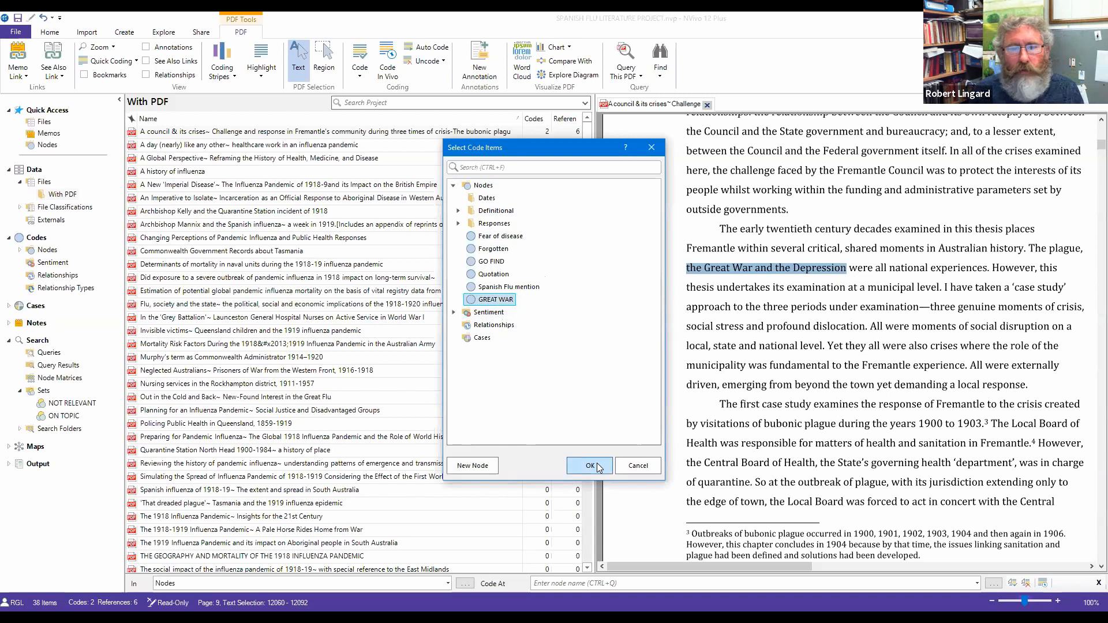
{"action": "left_click", "coordinate": [589, 466]}
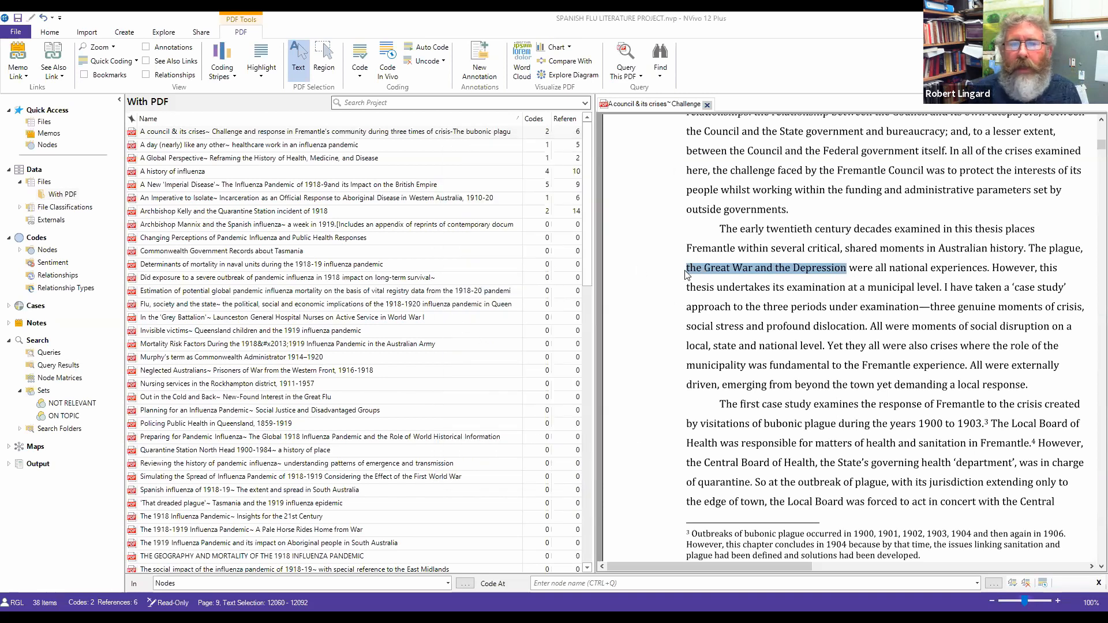
{"action": "left_click", "coordinate": [741, 302]}
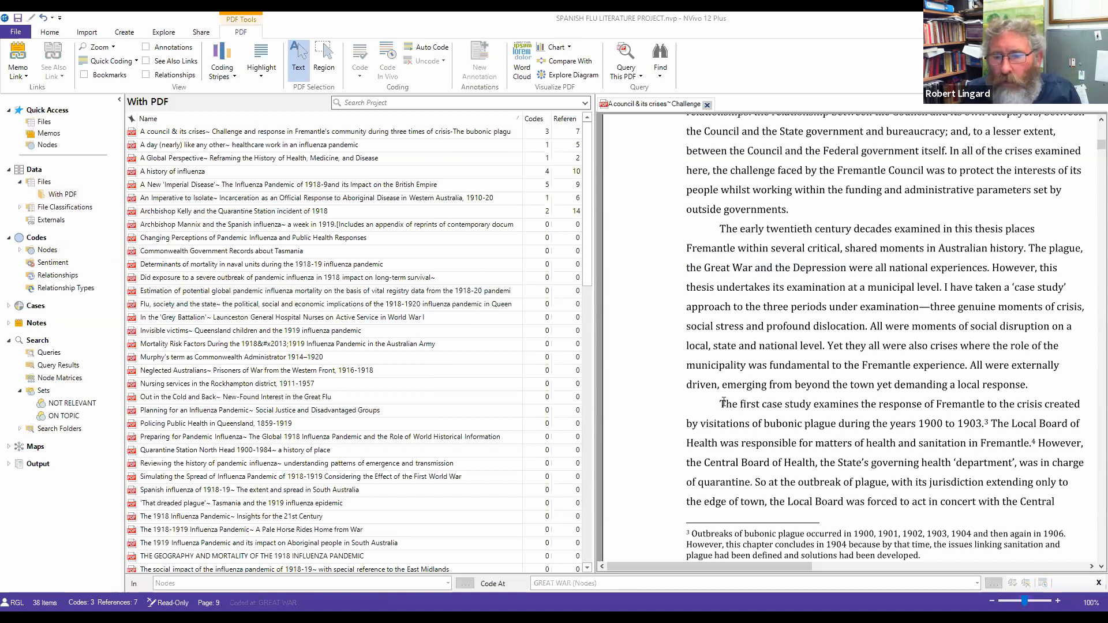
Step: Code the Fremantle first-case-study sentence at GREAT WAR from Recent Nodes, then select the Policing Public Health in Queensland file
{"action": "left_click_drag", "start_coordinate": [720, 402], "coordinate": [989, 405]}
{"action": "right_click", "coordinate": [983, 405]}
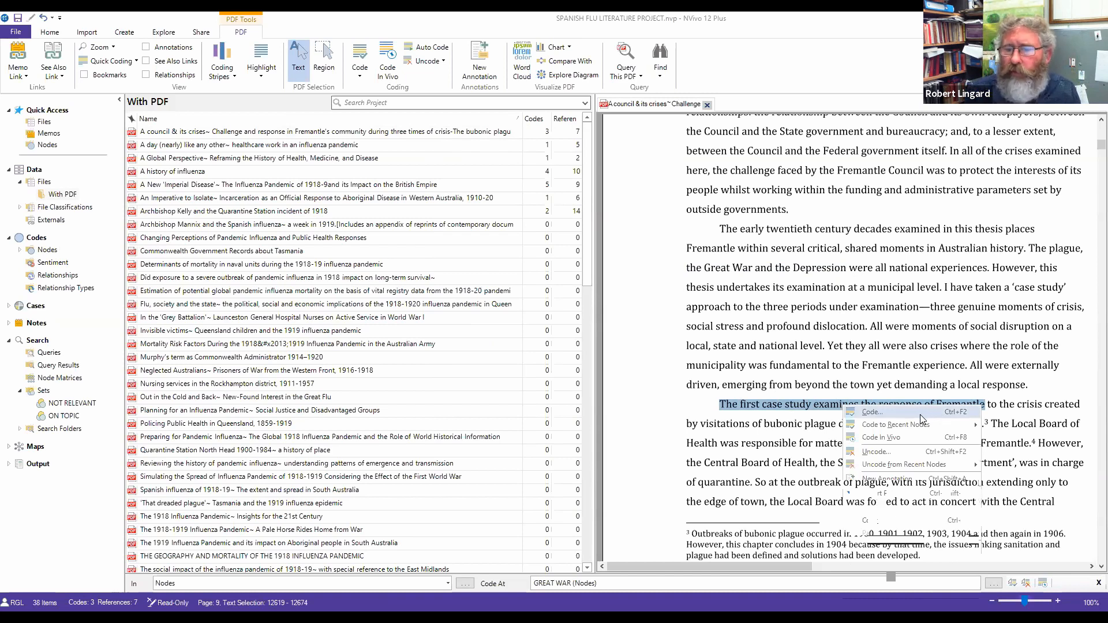
{"action": "mouse_move", "coordinate": [922, 430]}
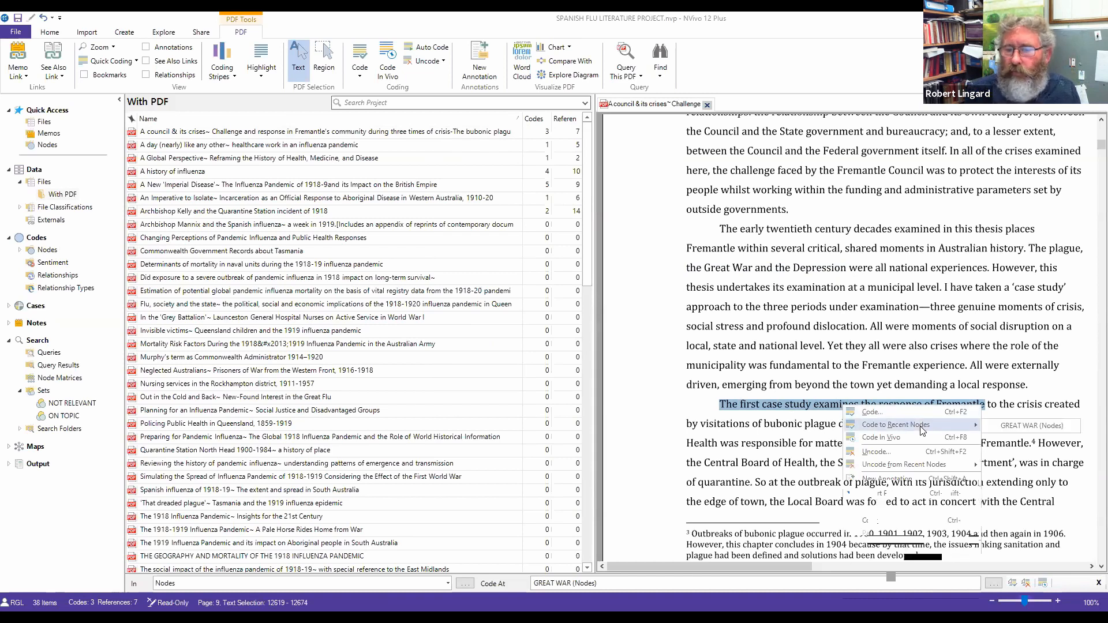
{"action": "left_click", "coordinate": [996, 425]}
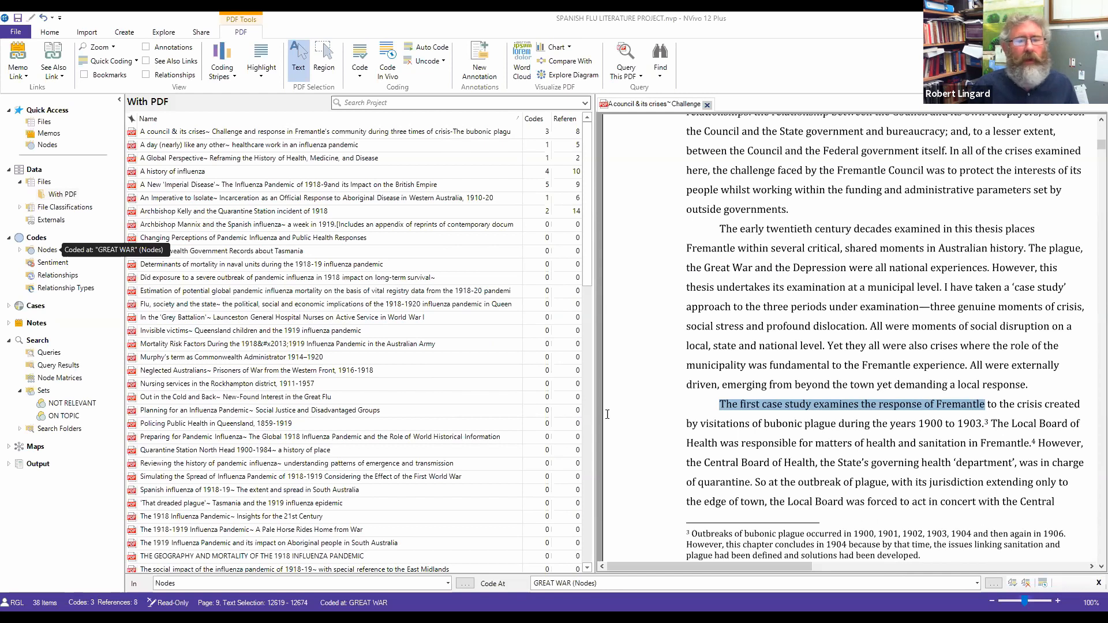
{"action": "left_click", "coordinate": [567, 424]}
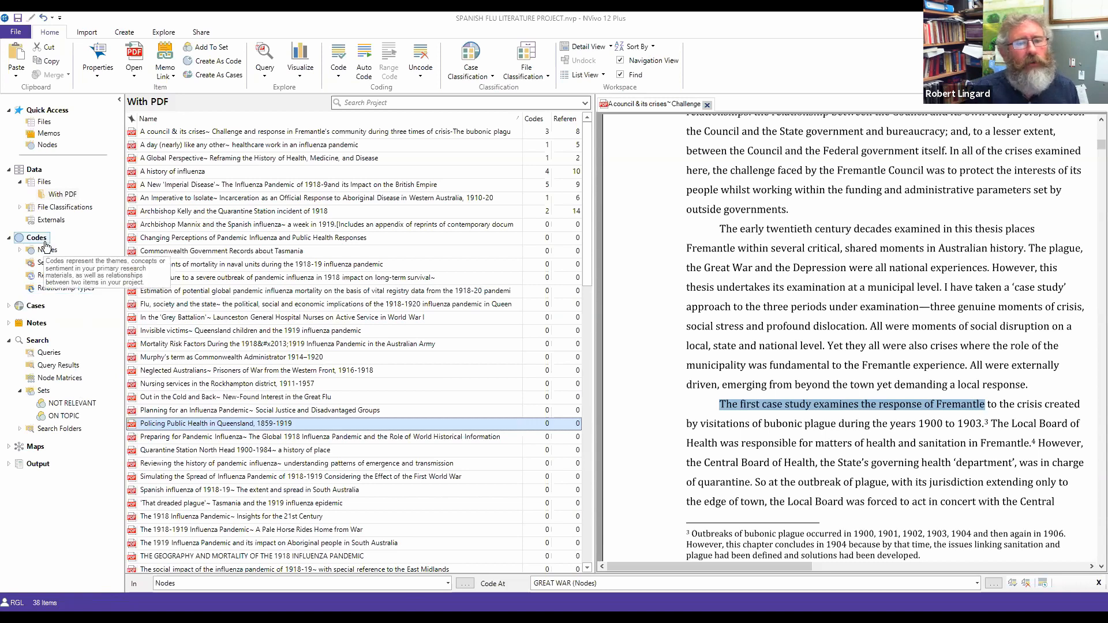
Step: Show the Nodes list under Codes and open the GREAT WAR node's coded content
{"action": "left_click", "coordinate": [8, 237]}
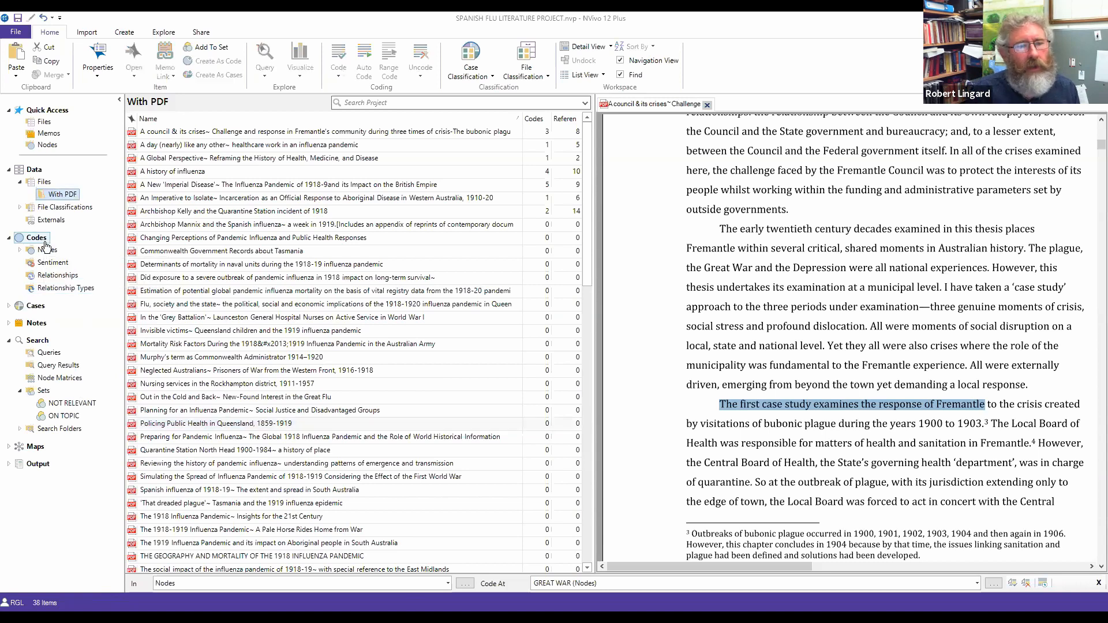
{"action": "left_click", "coordinate": [9, 239]}
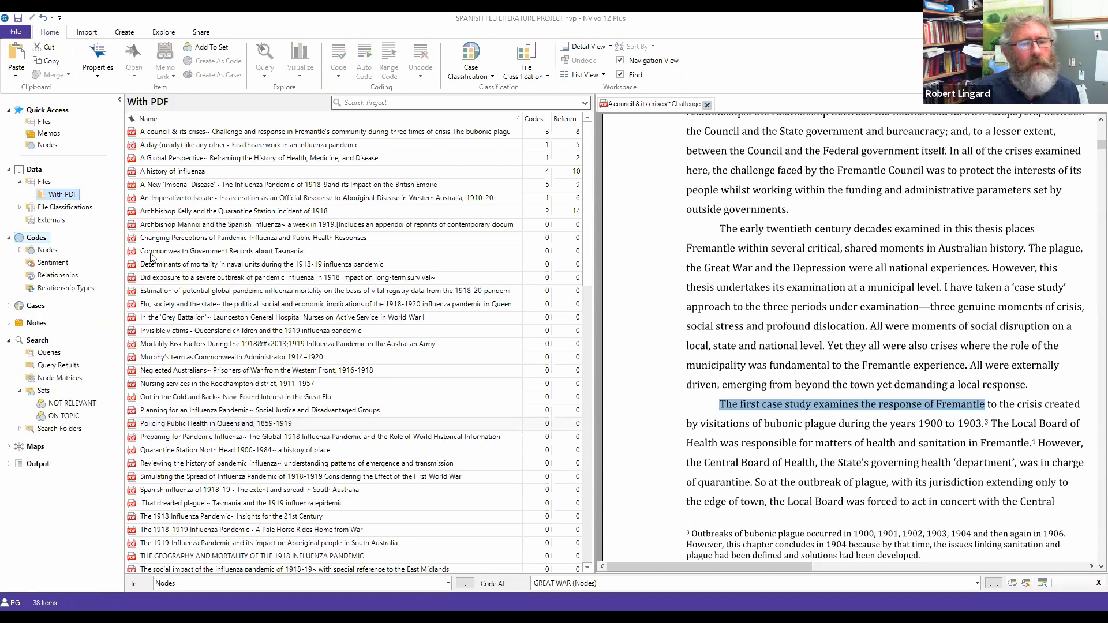
{"action": "left_click", "coordinate": [47, 249]}
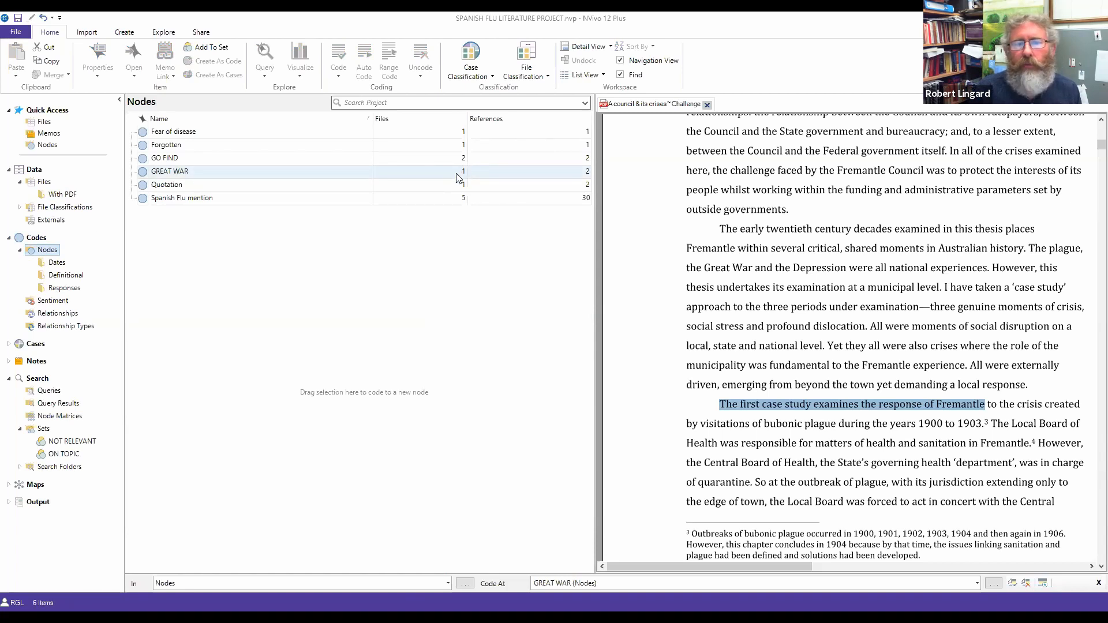
{"action": "left_click", "coordinate": [584, 174]}
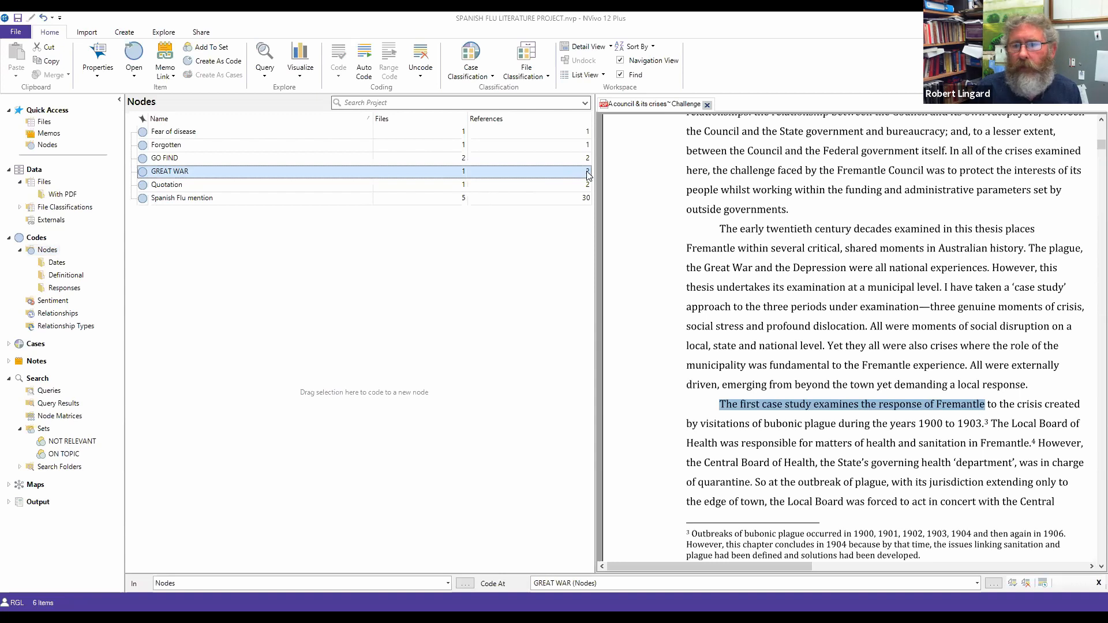
{"action": "double_click", "coordinate": [161, 173]}
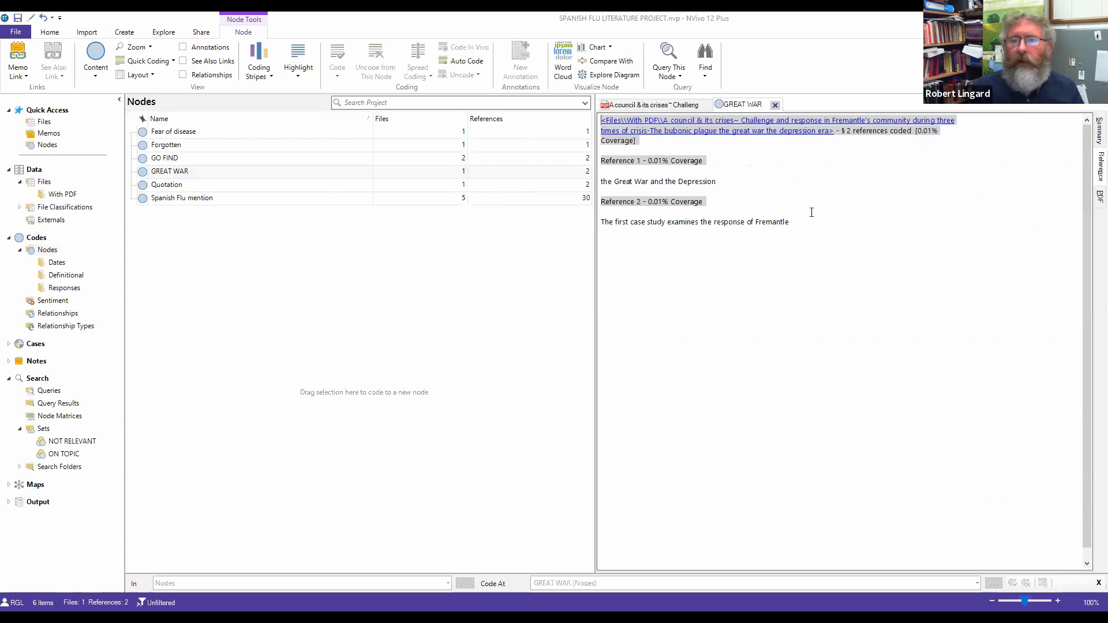
Step: Open the Spanish Flu mention node, check its file Summary, then scroll through its 30 references
{"action": "left_click", "coordinate": [190, 198]}
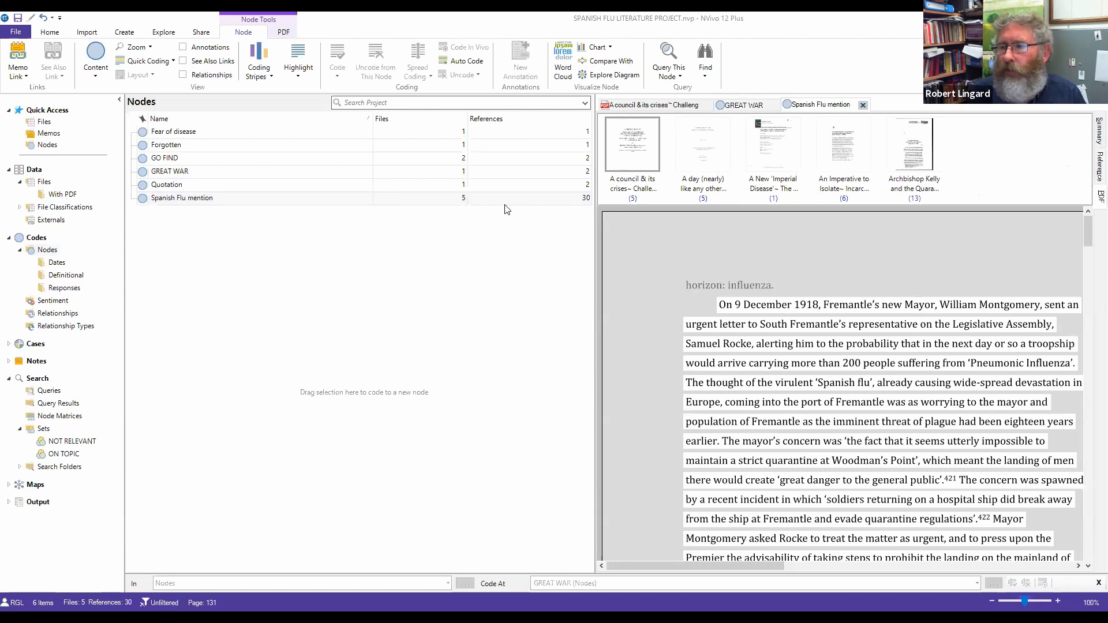
{"action": "left_click", "coordinate": [1099, 131]}
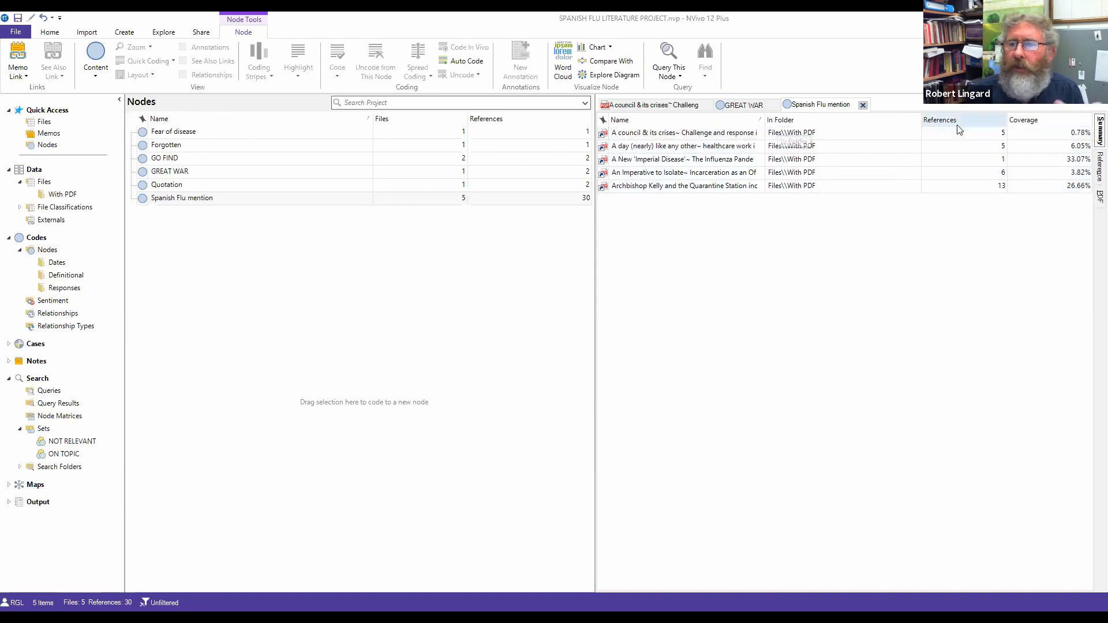
{"action": "left_click", "coordinate": [1091, 169]}
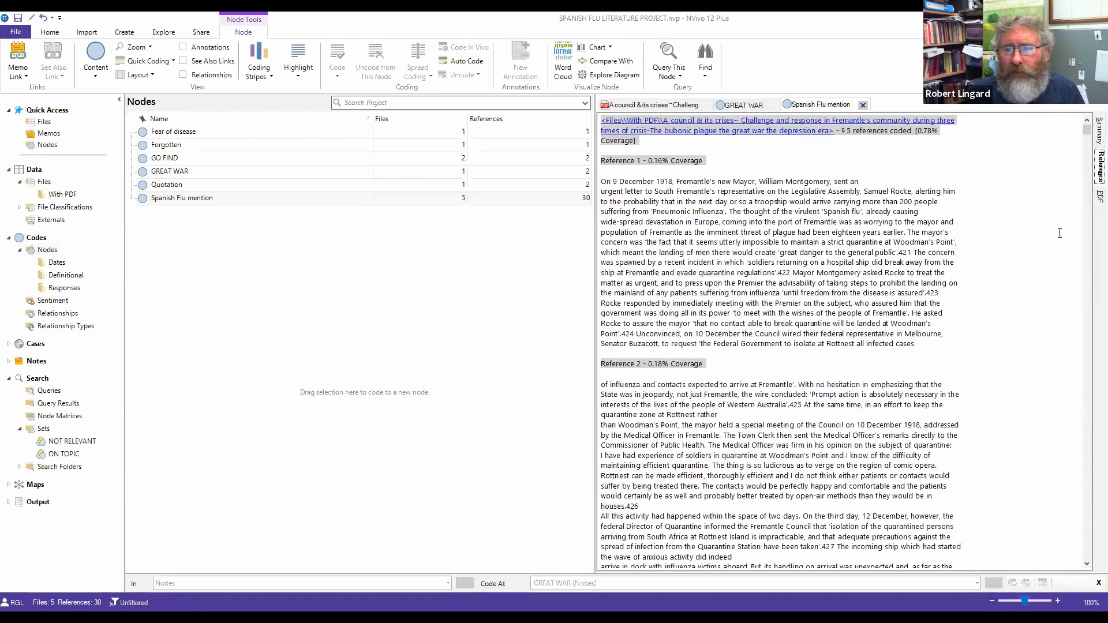
{"action": "scroll", "coordinate": [1060, 236], "scroll_direction": "down", "scroll_amount": 15}
{"action": "scroll", "coordinate": [1059, 236], "scroll_direction": "down", "scroll_amount": 6}
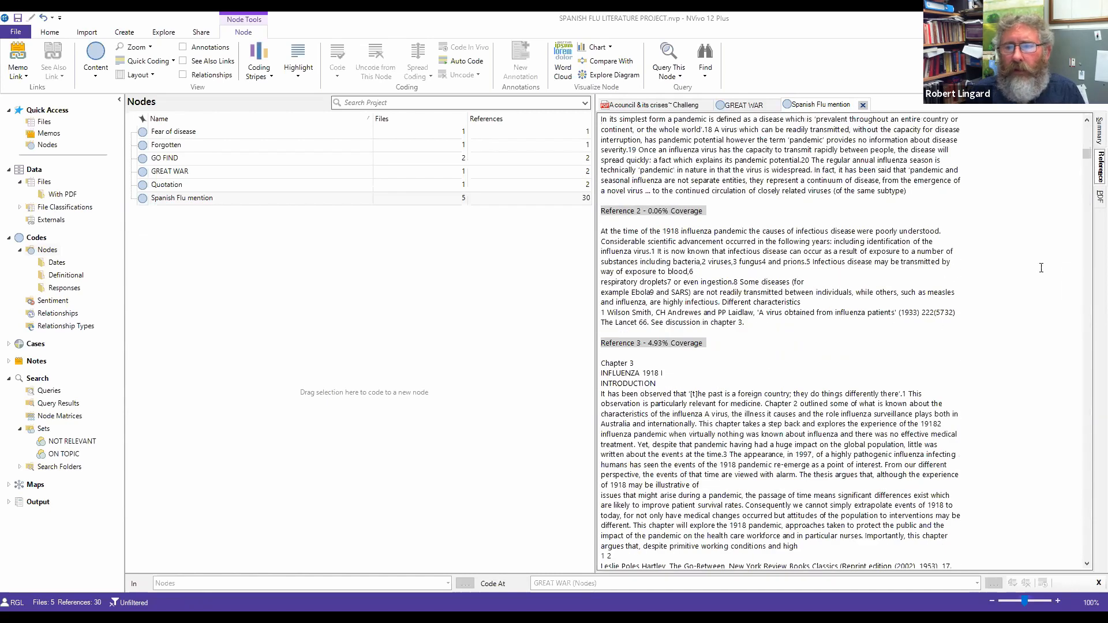
{"action": "scroll", "coordinate": [1059, 236], "scroll_direction": "up", "scroll_amount": 6}
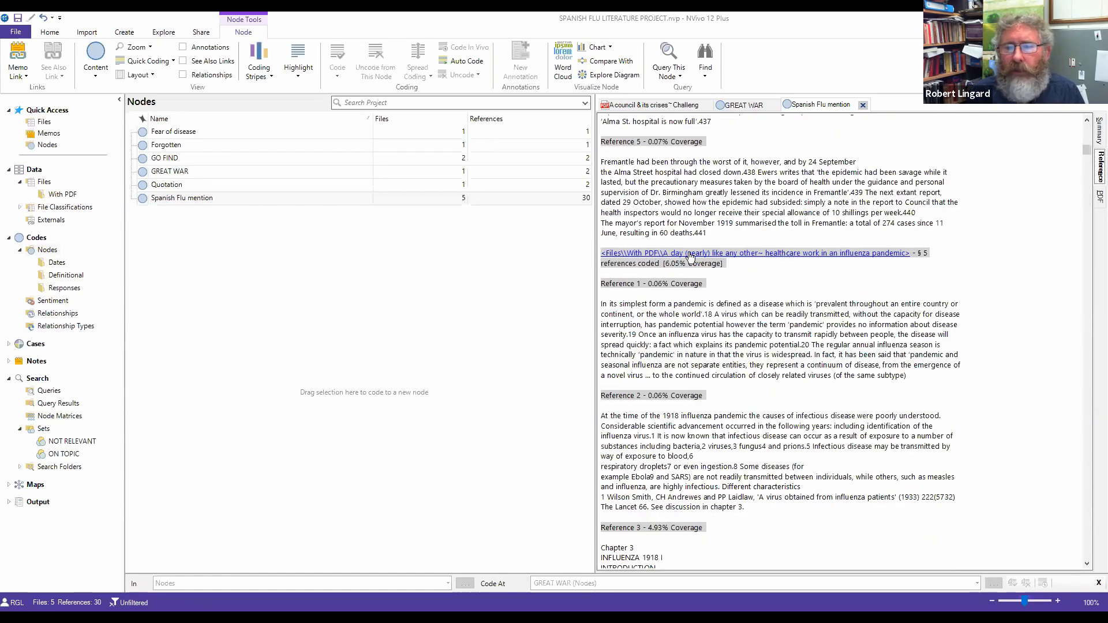
{"action": "scroll", "coordinate": [692, 258], "scroll_direction": "down", "scroll_amount": 10}
{"action": "scroll", "coordinate": [692, 258], "scroll_direction": "down", "scroll_amount": 20}
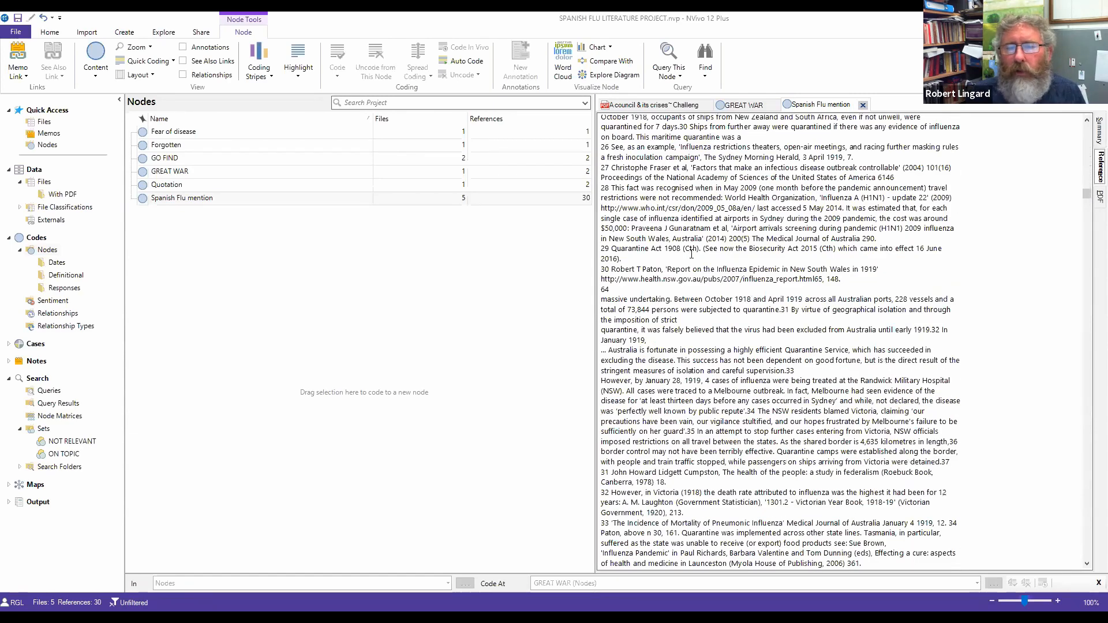
{"action": "scroll", "coordinate": [692, 254], "scroll_direction": "up", "scroll_amount": 10}
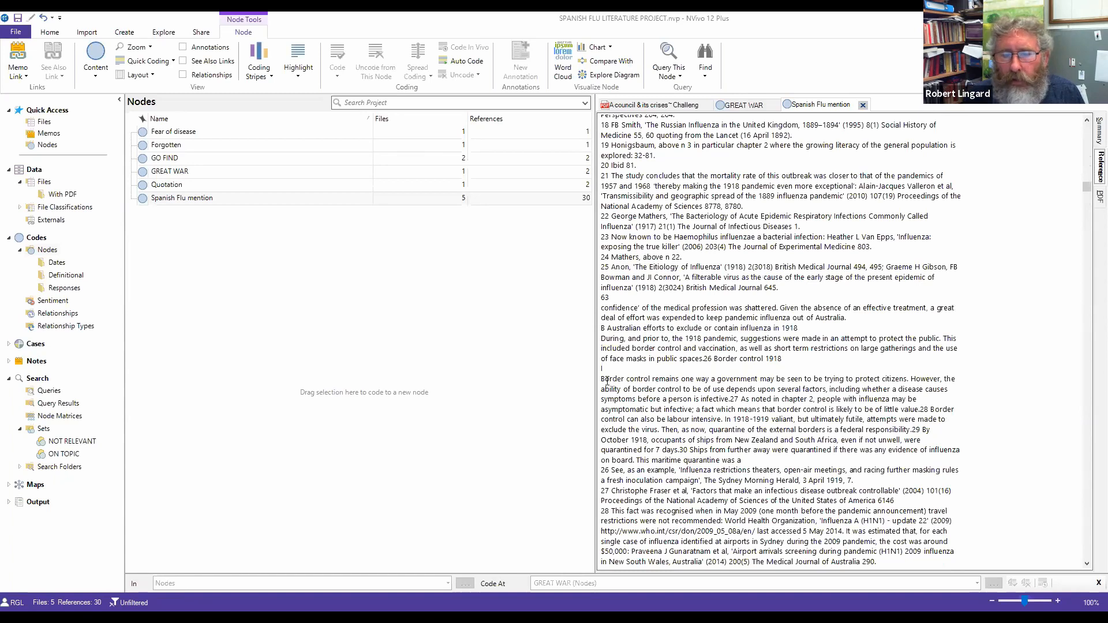
Step: Code the heading 'Australian efforts to exclude or contain influenza in 1918' at a new EFFORTS node
{"action": "left_click_drag", "start_coordinate": [606, 328], "coordinate": [795, 329]}
{"action": "right_click", "coordinate": [793, 331]}
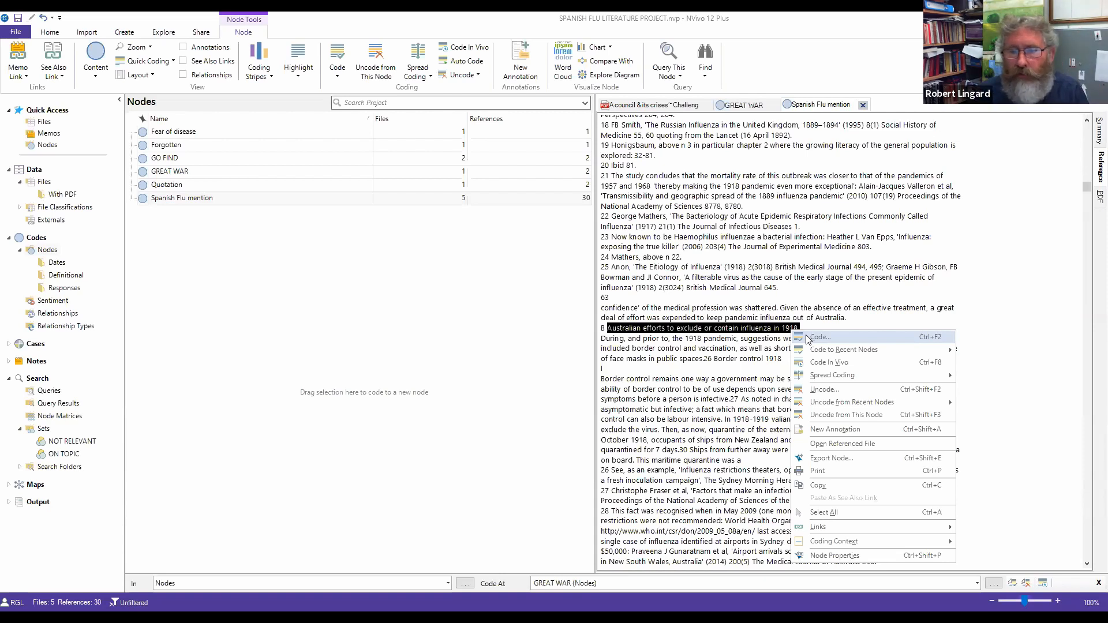
{"action": "left_click", "coordinate": [819, 337]}
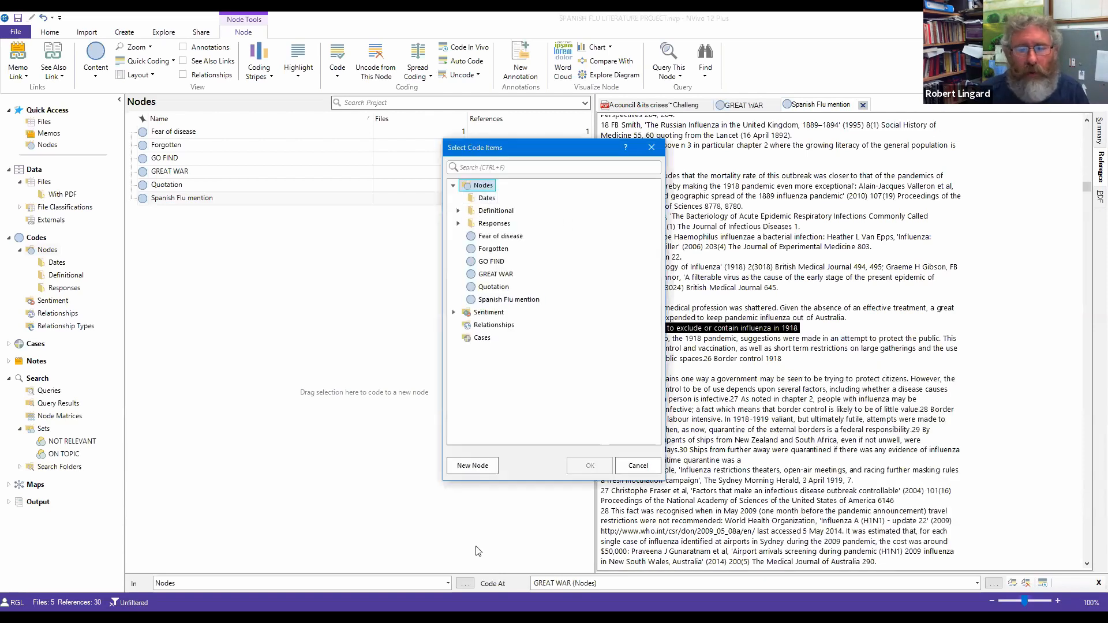
{"action": "left_click", "coordinate": [477, 468]}
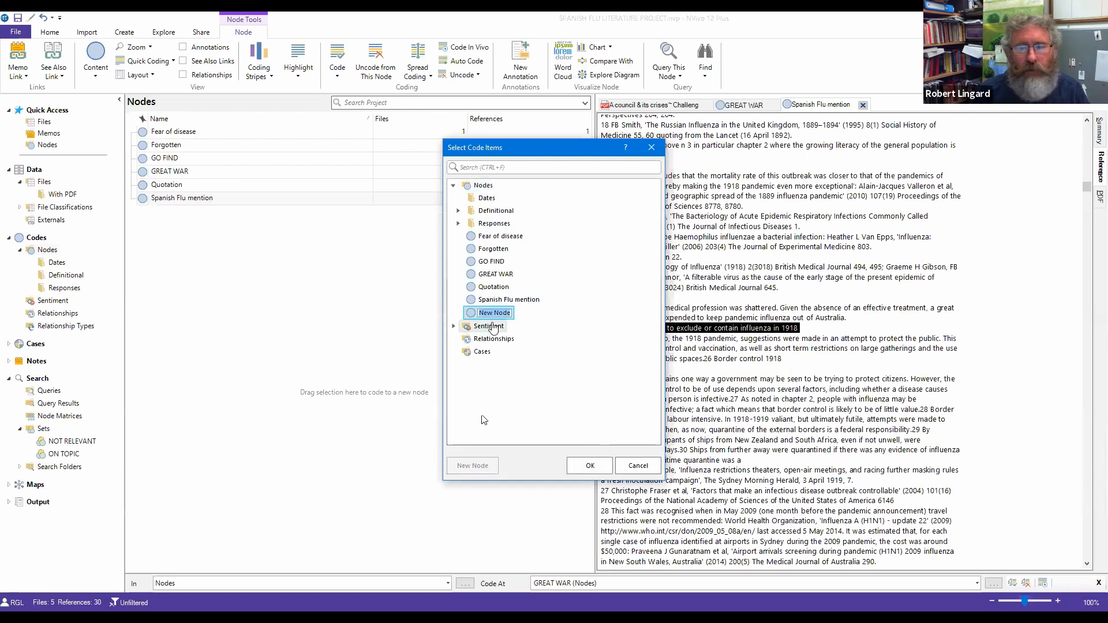
{"action": "type", "text": "EFFORTS"}
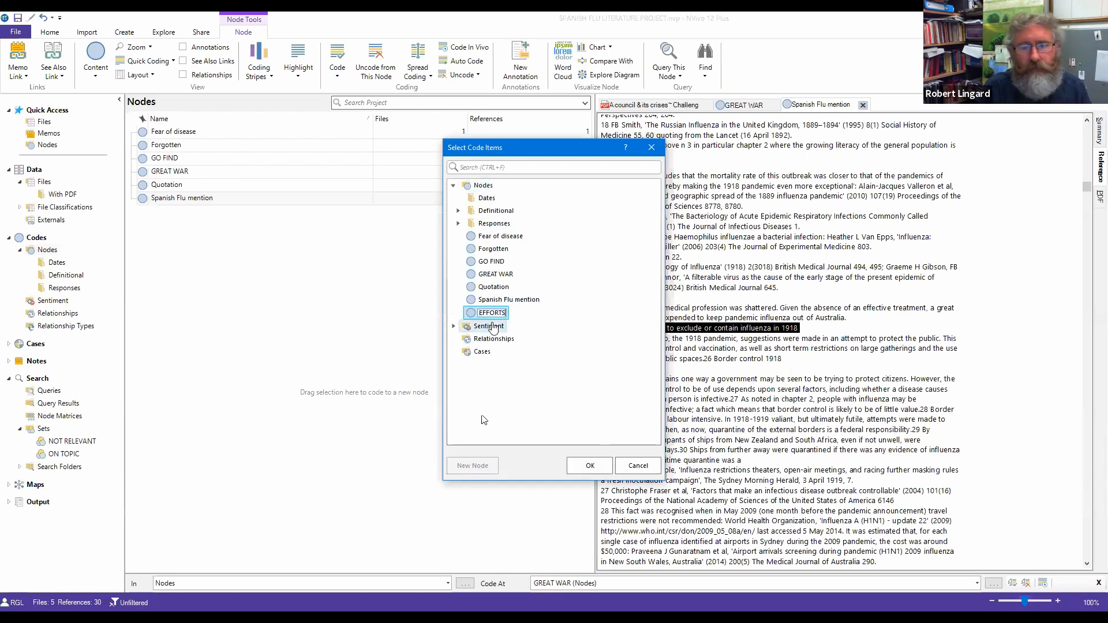
{"action": "key", "text": "Return"}
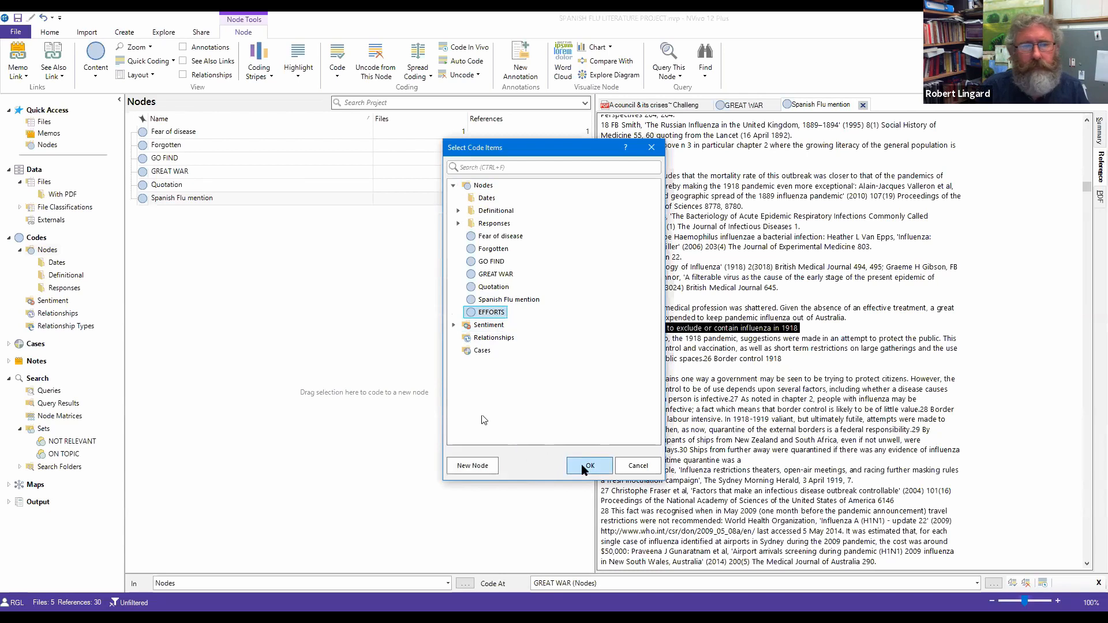
{"action": "left_click", "coordinate": [586, 466]}
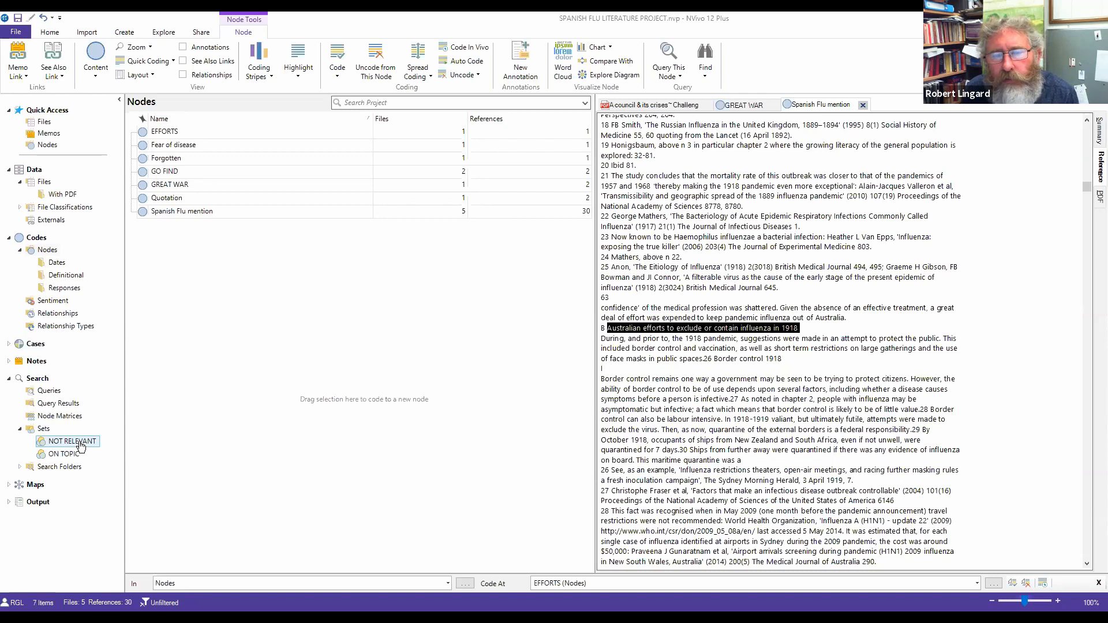
Step: Show the With PDF list and close the Spanish Flu mention, GREAT WAR and council PDF views
{"action": "left_click", "coordinate": [50, 196]}
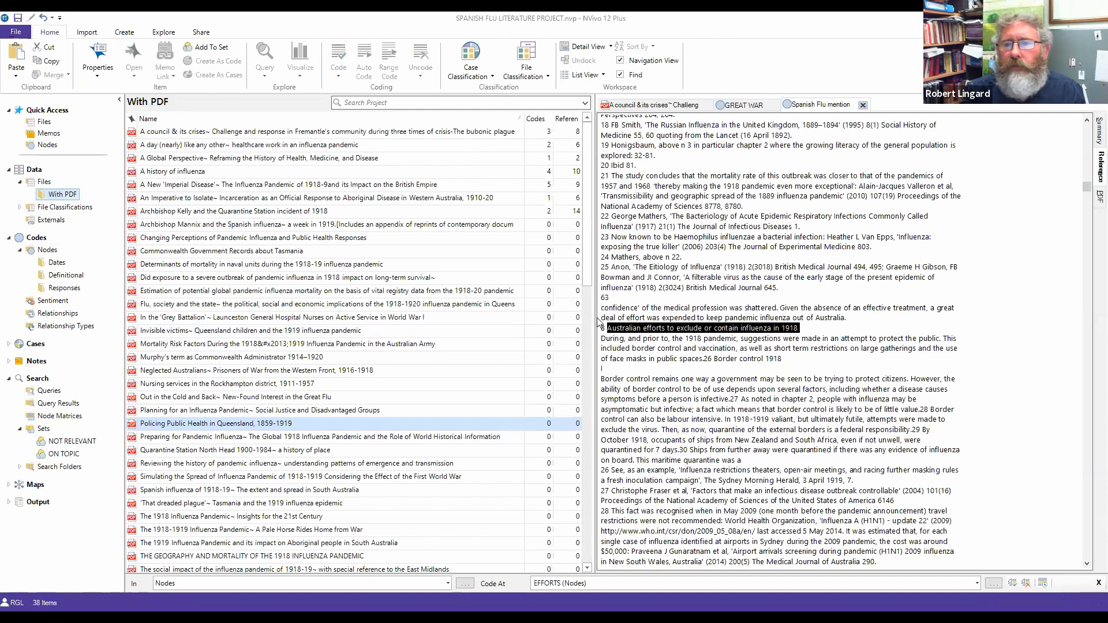
{"action": "left_click", "coordinate": [863, 105]}
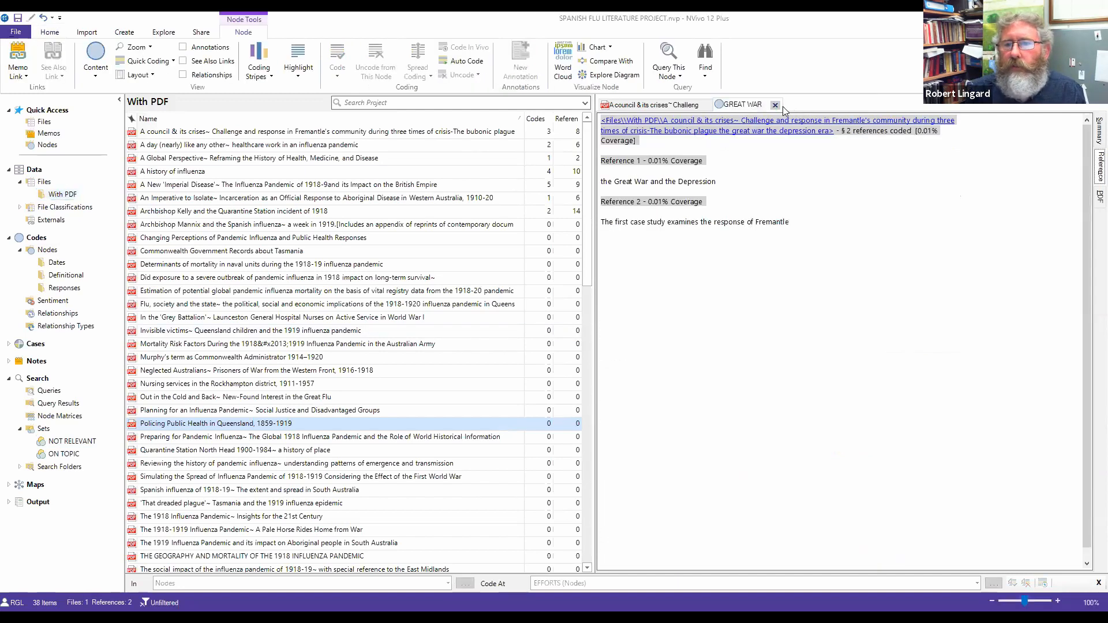
{"action": "left_click", "coordinate": [776, 105]}
{"action": "left_click", "coordinate": [707, 107]}
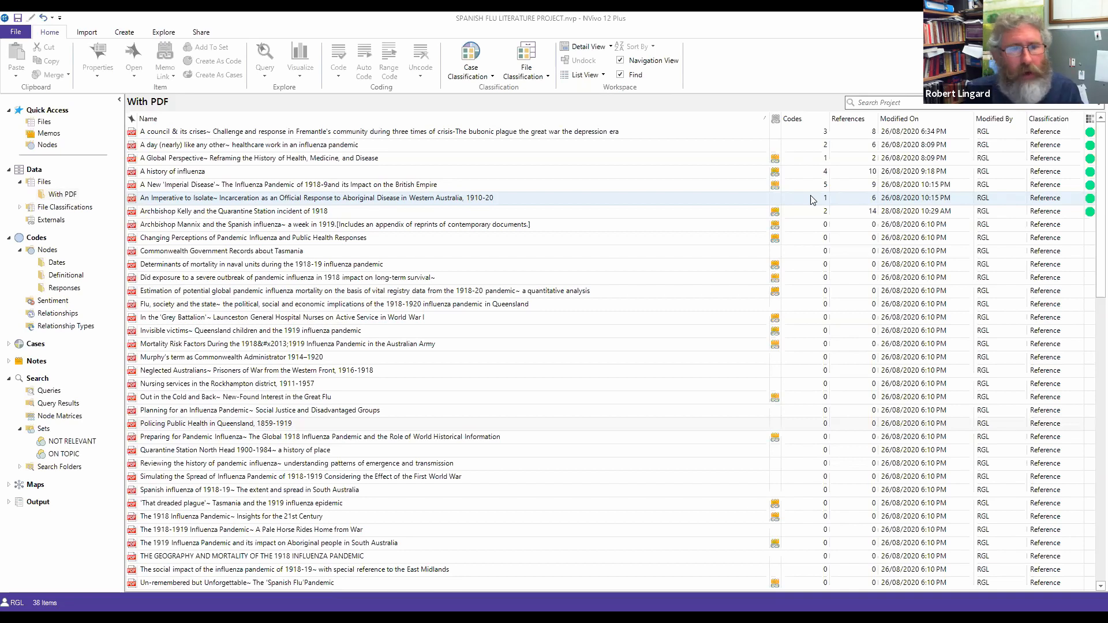
Step: Look at External sources and the NOT RELEVANT set, then return to With PDF and select File Classifications
{"action": "left_click", "coordinate": [48, 222]}
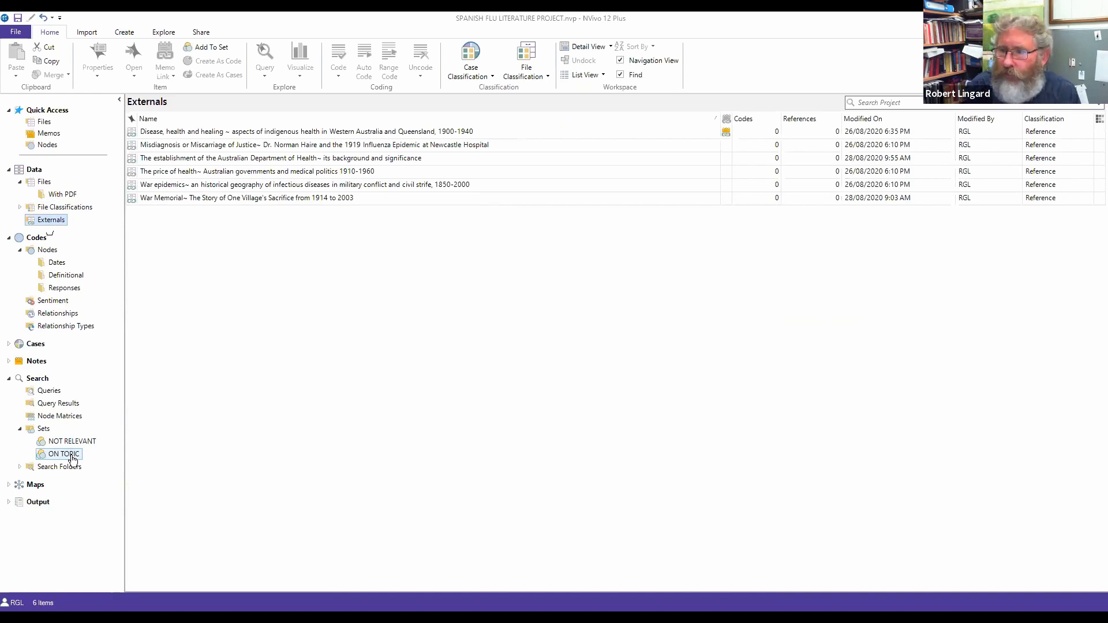
{"action": "left_click", "coordinate": [84, 442]}
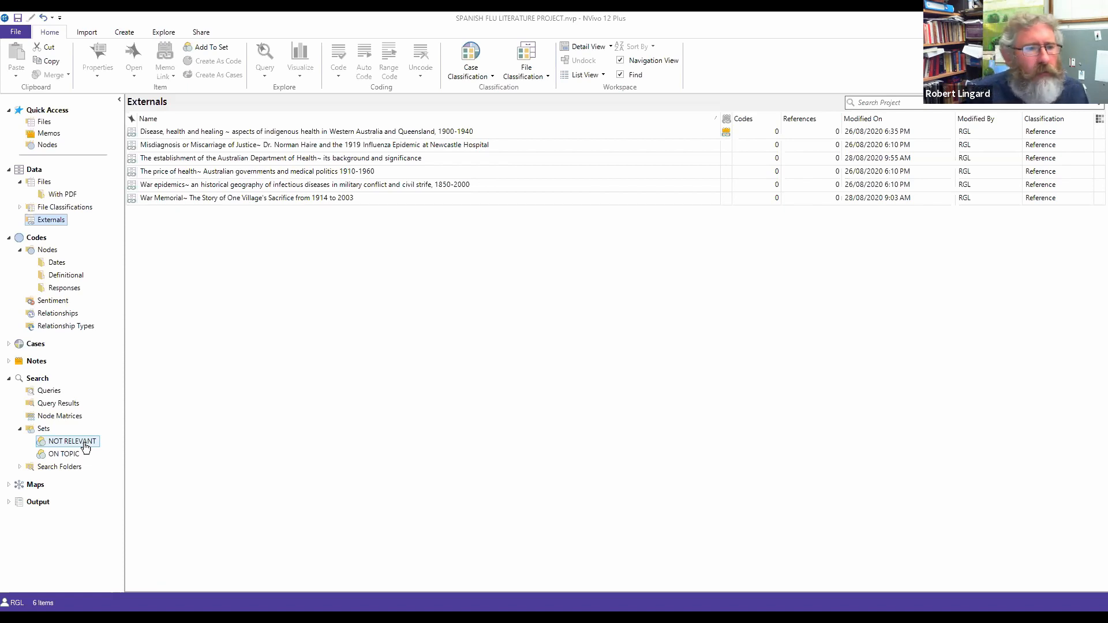
{"action": "left_click", "coordinate": [65, 194]}
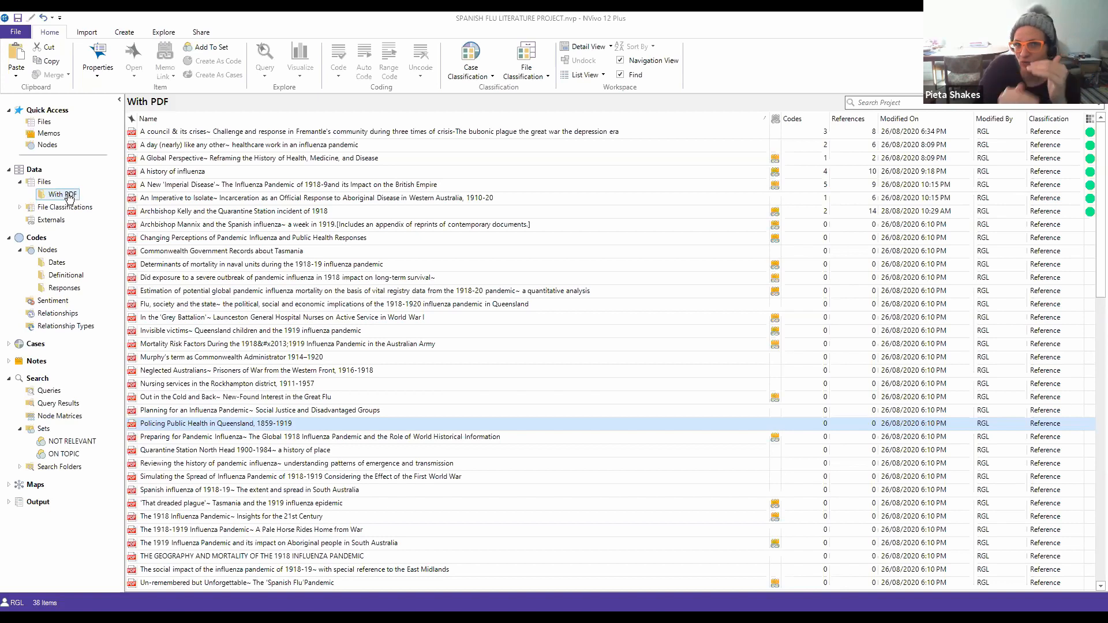
{"action": "left_click", "coordinate": [64, 207]}
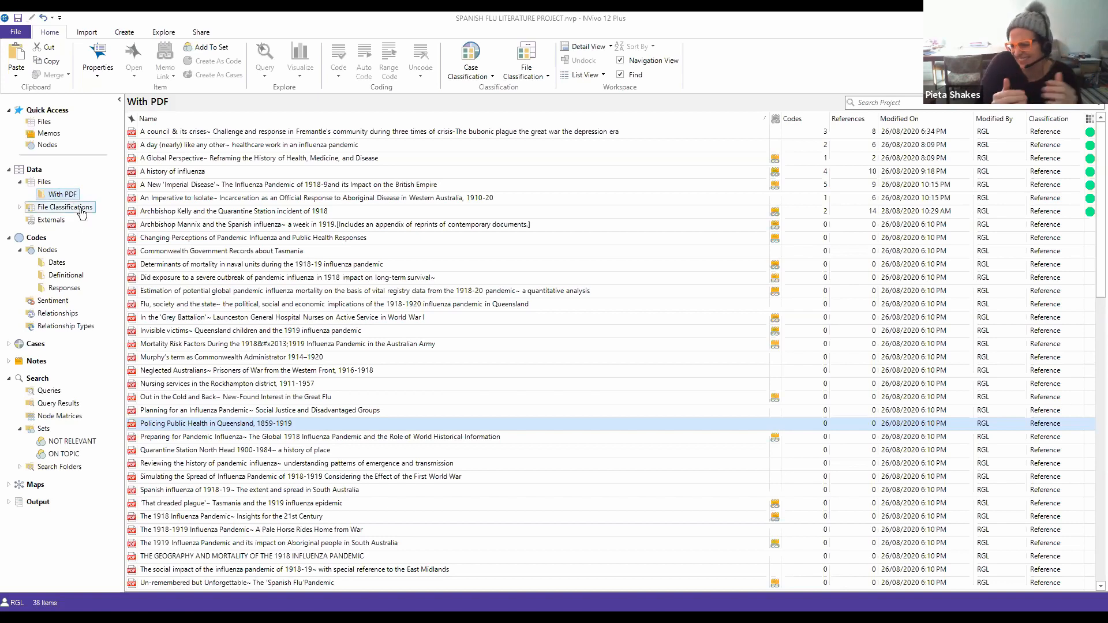
Step: Expand File Classifications and scroll through the Reference classification's attributes, Reference Type to Custom 7
{"action": "left_click", "coordinate": [20, 207]}
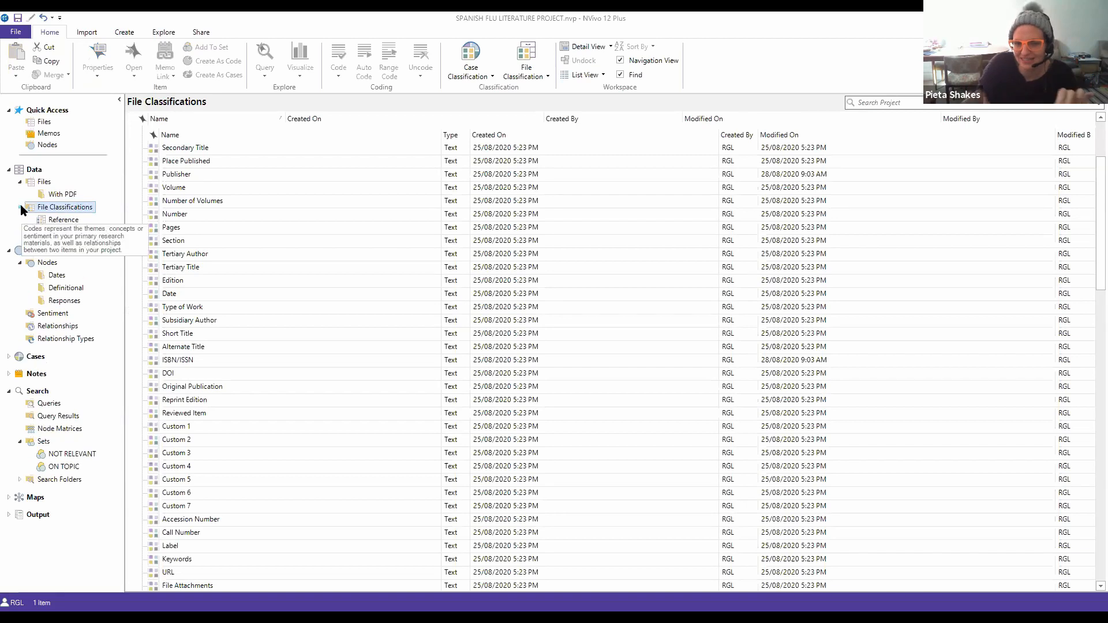
{"action": "scroll", "coordinate": [267, 263], "scroll_direction": "down", "scroll_amount": 10}
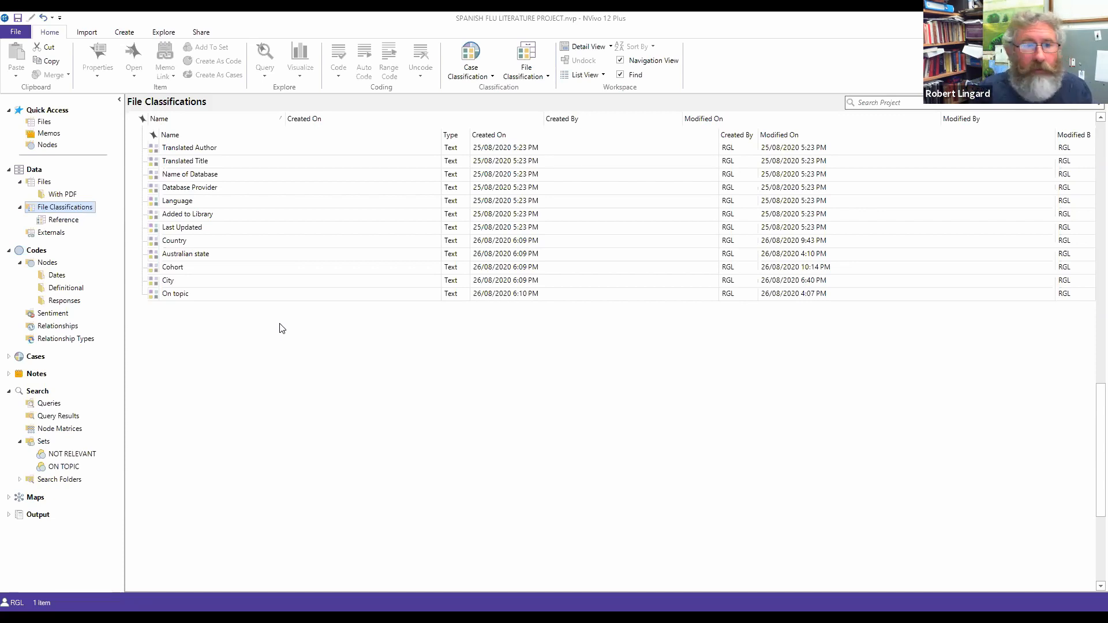
{"action": "scroll", "coordinate": [273, 477], "scroll_direction": "up", "scroll_amount": 4}
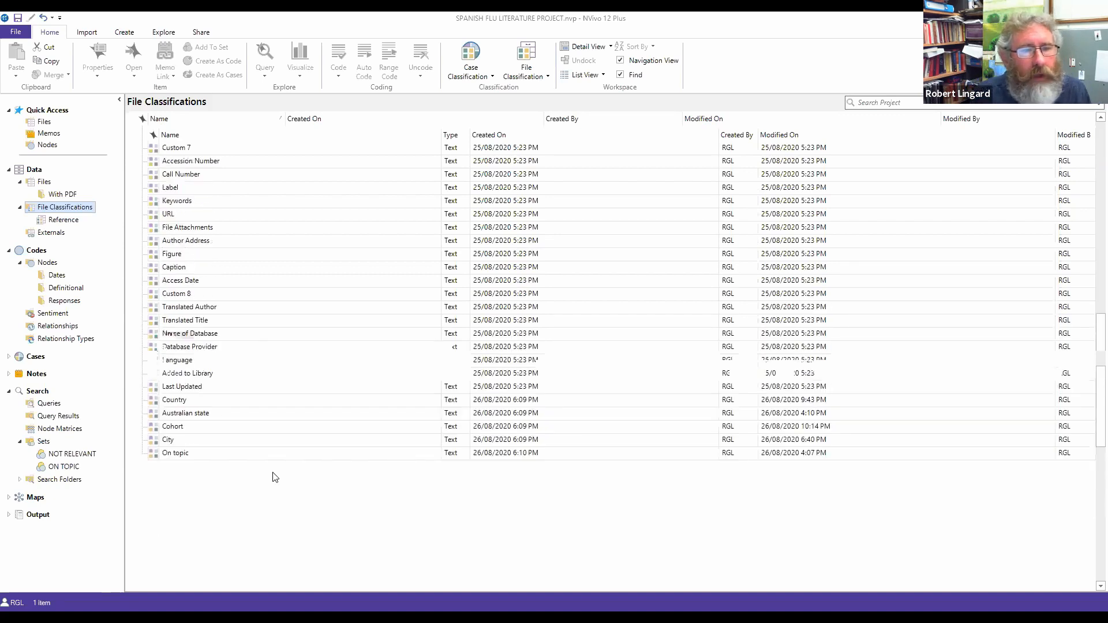
{"action": "scroll", "coordinate": [275, 477], "scroll_direction": "up", "scroll_amount": 2}
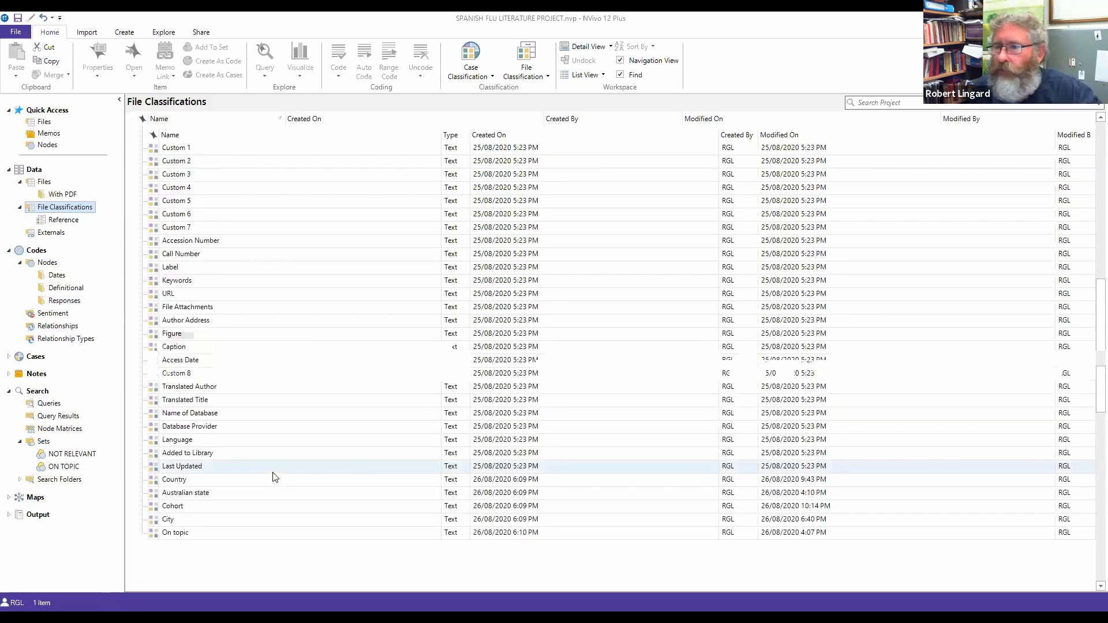
{"action": "scroll", "coordinate": [275, 477], "scroll_direction": "up", "scroll_amount": 11}
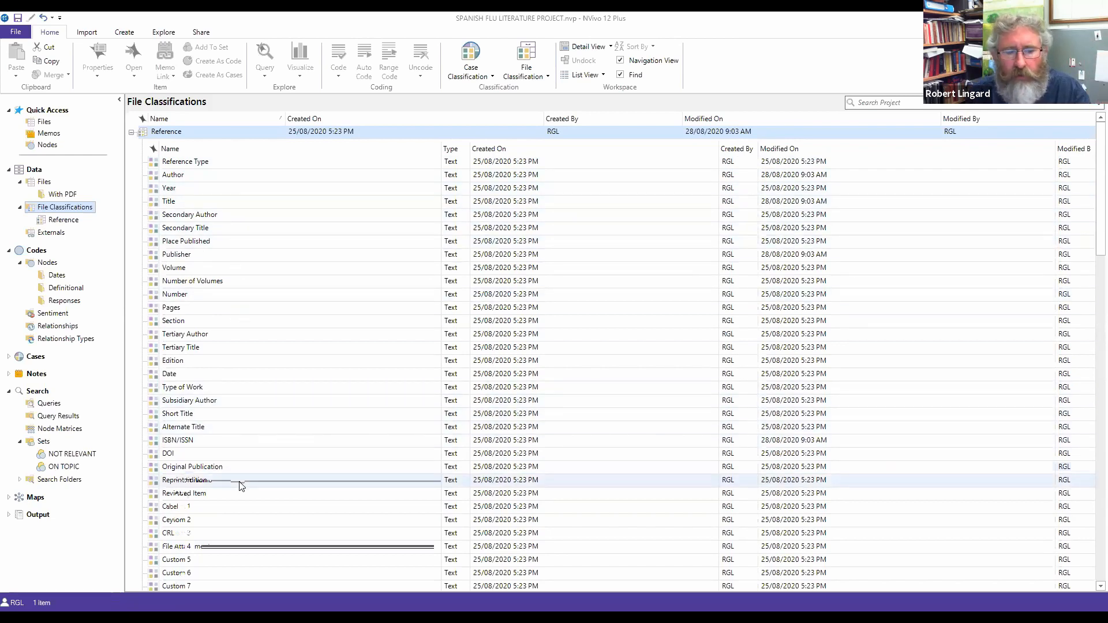
{"action": "scroll", "coordinate": [241, 487], "scroll_direction": "down", "scroll_amount": 3}
{"action": "scroll", "coordinate": [241, 487], "scroll_direction": "down", "scroll_amount": 3}
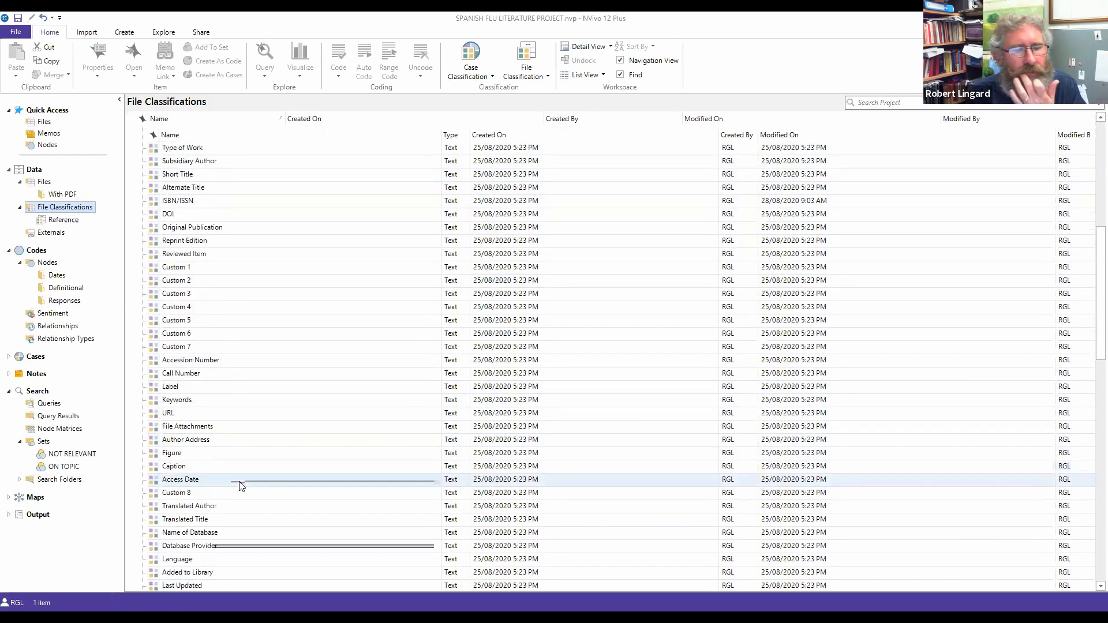
{"action": "scroll", "coordinate": [241, 487], "scroll_direction": "down", "scroll_amount": 5}
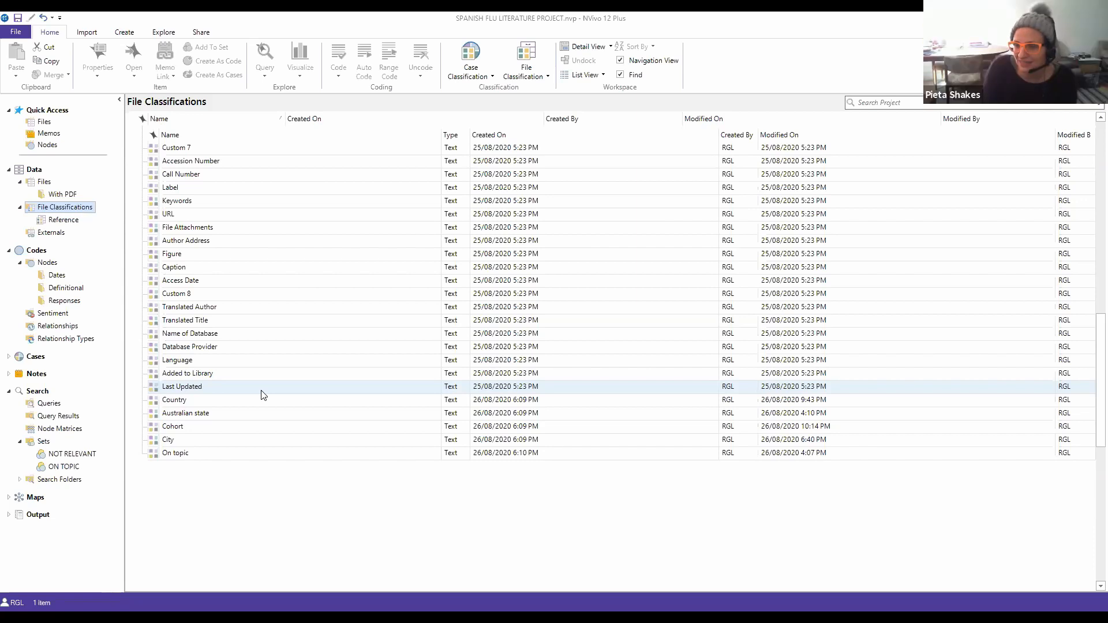
Step: Check the file in the NOT RELEVANT set, leave the set name unchanged, then list the project's memos
{"action": "left_click", "coordinate": [60, 456]}
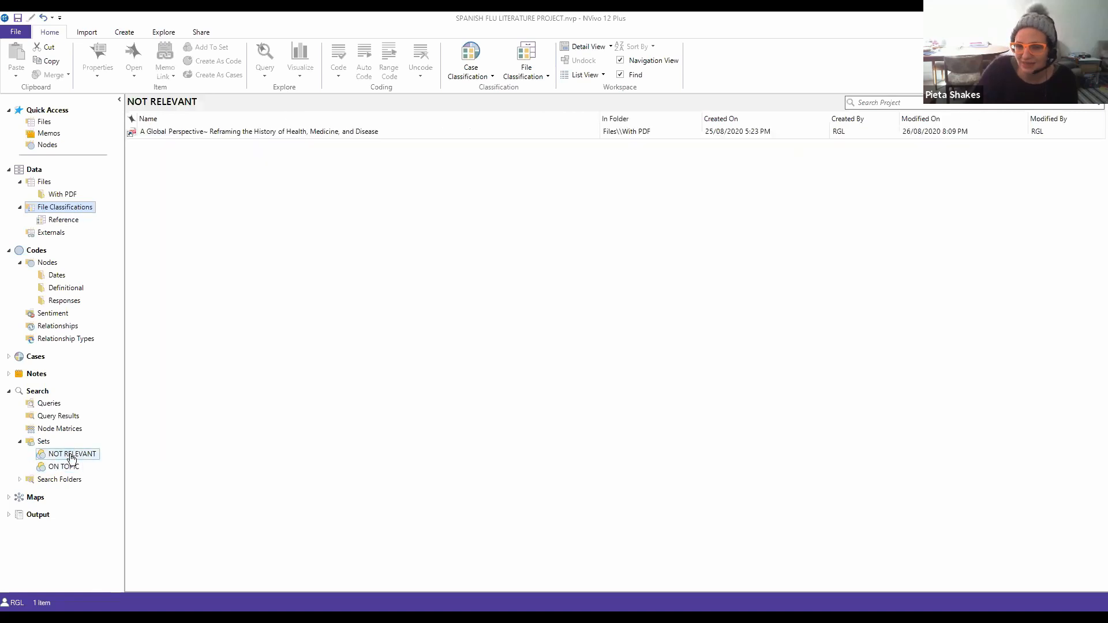
{"action": "right_click", "coordinate": [198, 134]}
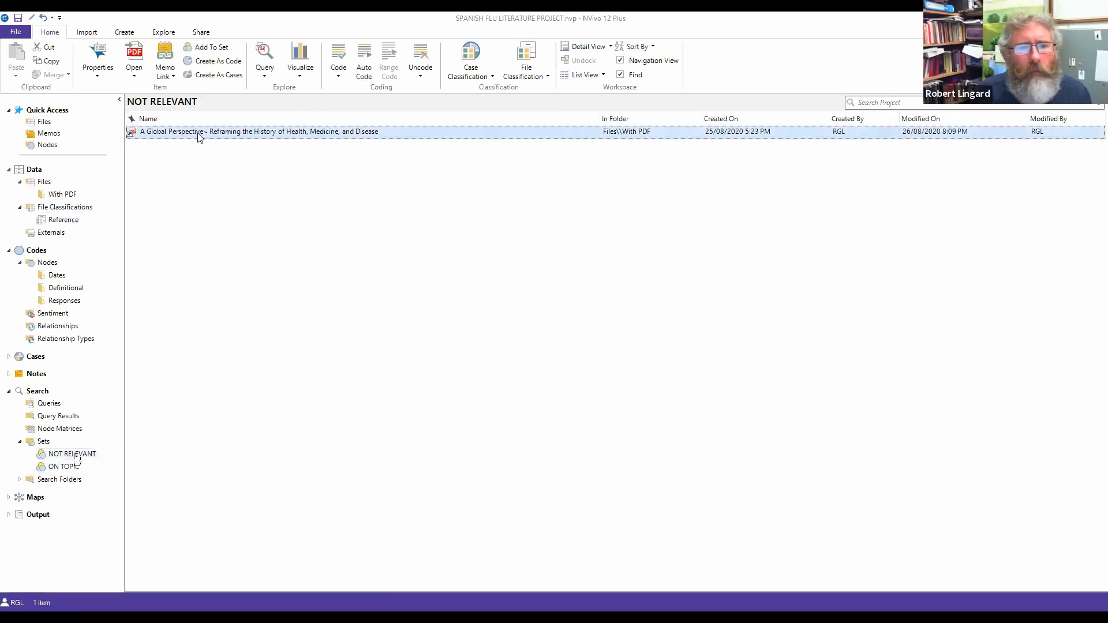
{"action": "left_click", "coordinate": [416, 216]}
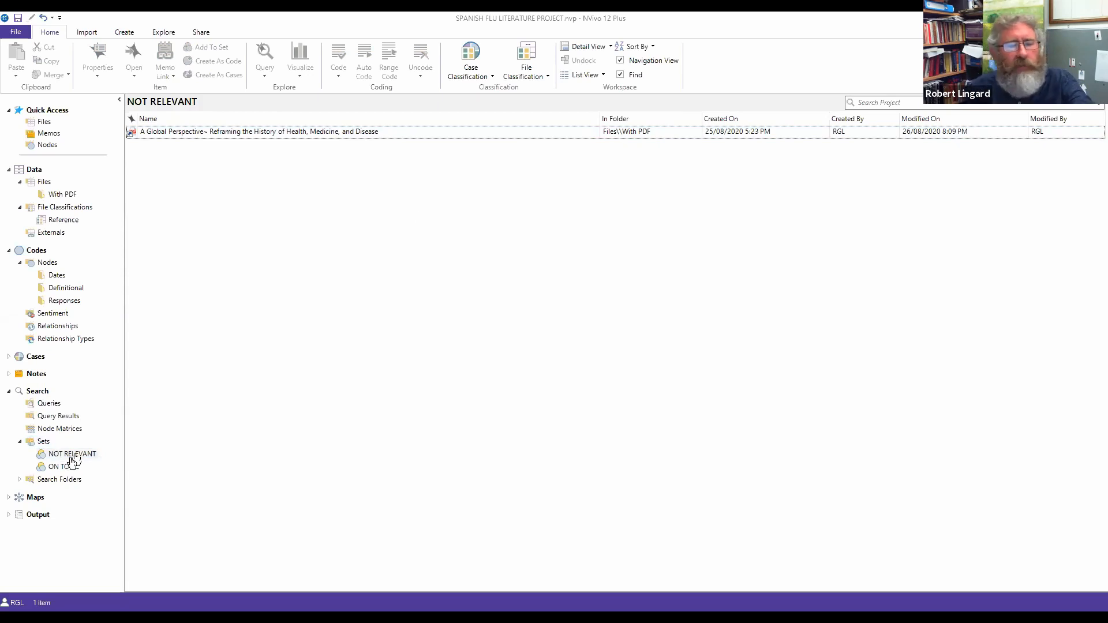
{"action": "left_click", "coordinate": [72, 454]}
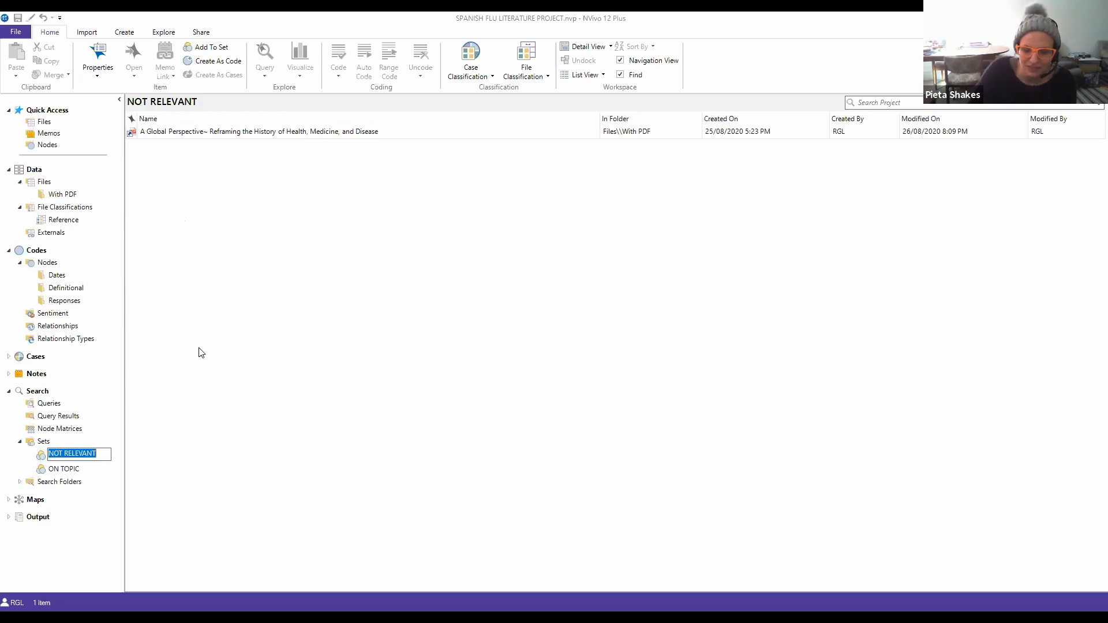
{"action": "key", "text": "Return"}
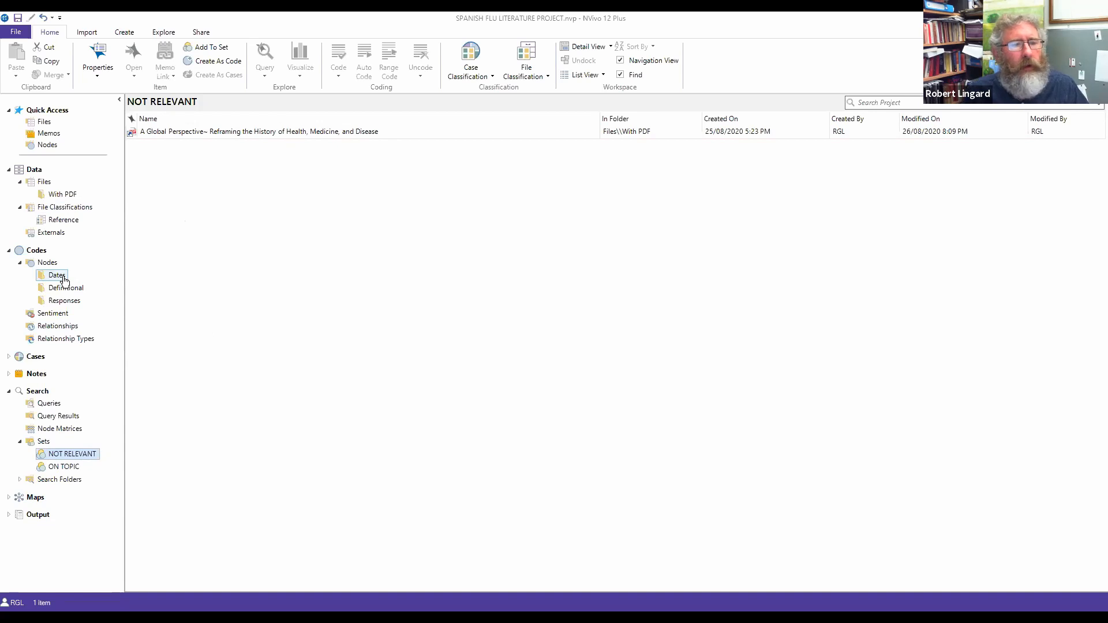
{"action": "left_click", "coordinate": [49, 135]}
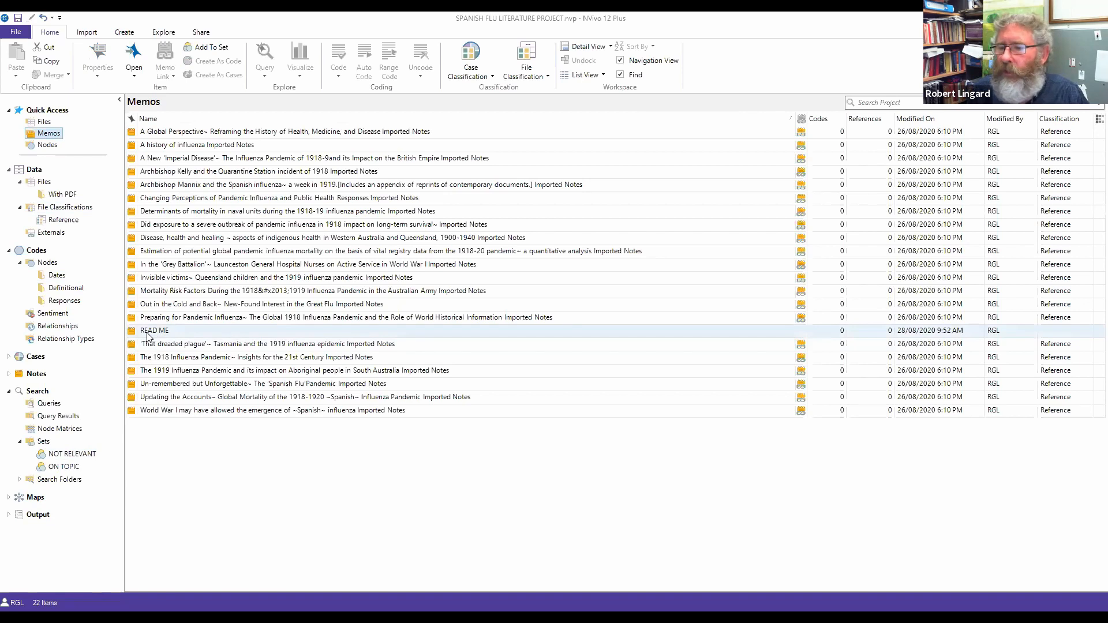
Step: Add a new memo named 'THINGS OF IMPORTANCE' from the Memos list's New Memo option
{"action": "right_click", "coordinate": [210, 469]}
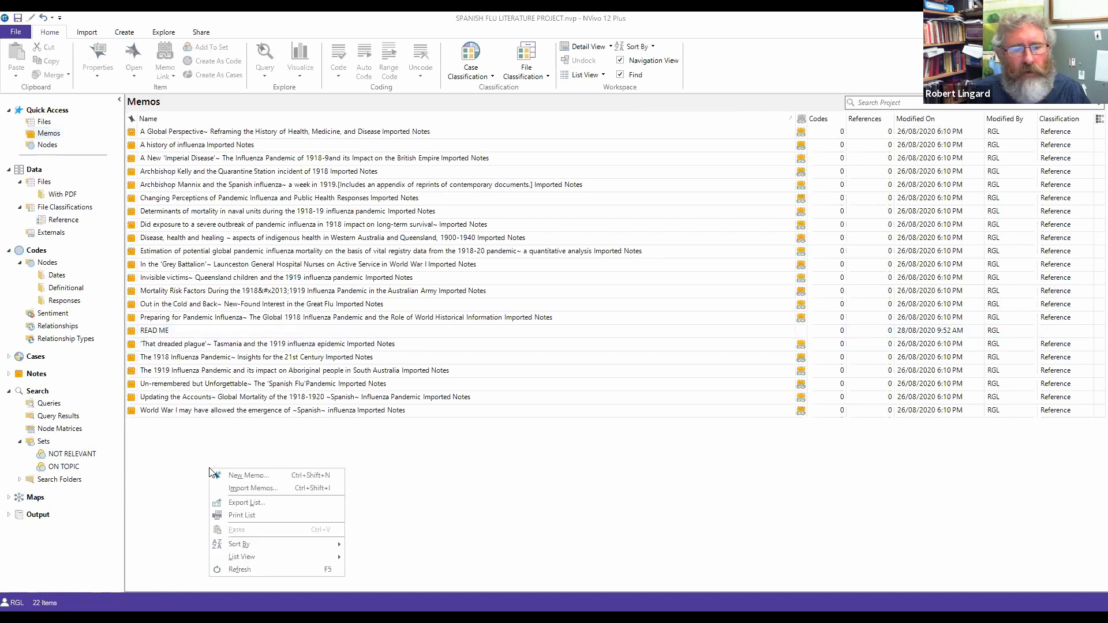
{"action": "left_click", "coordinate": [236, 475]}
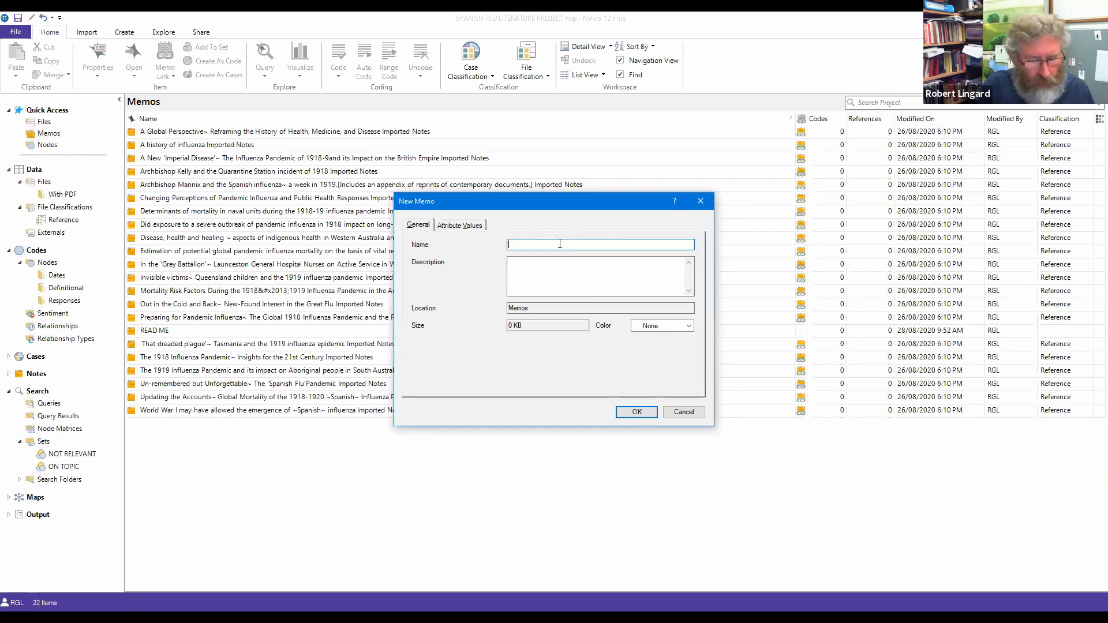
{"action": "type", "text": "THINGS O"}
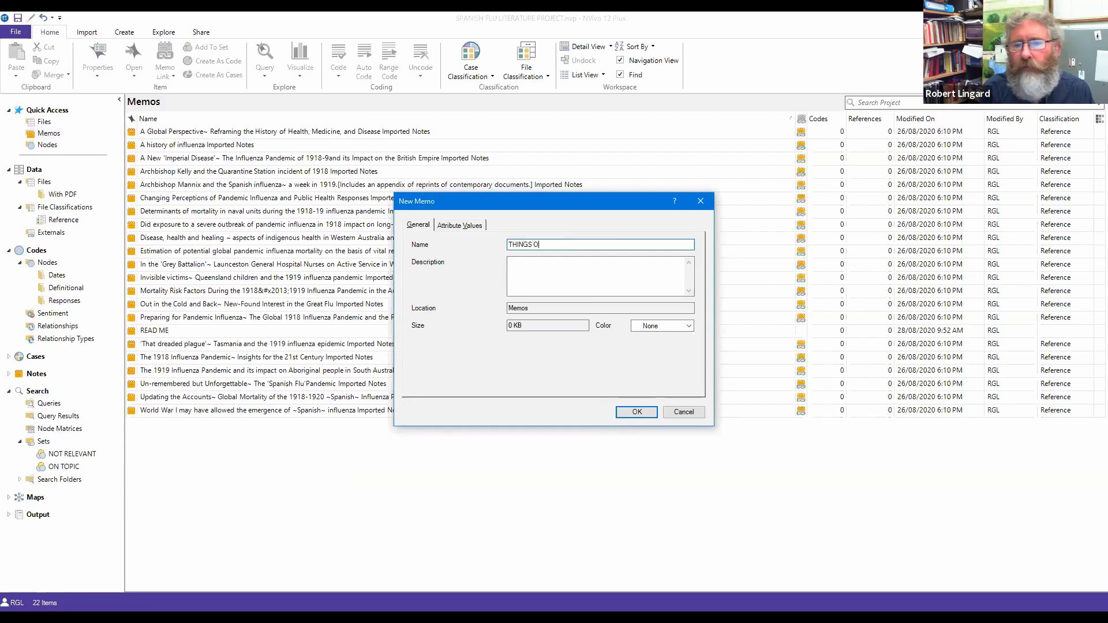
{"action": "type", "text": "F IMPORTANCE"}
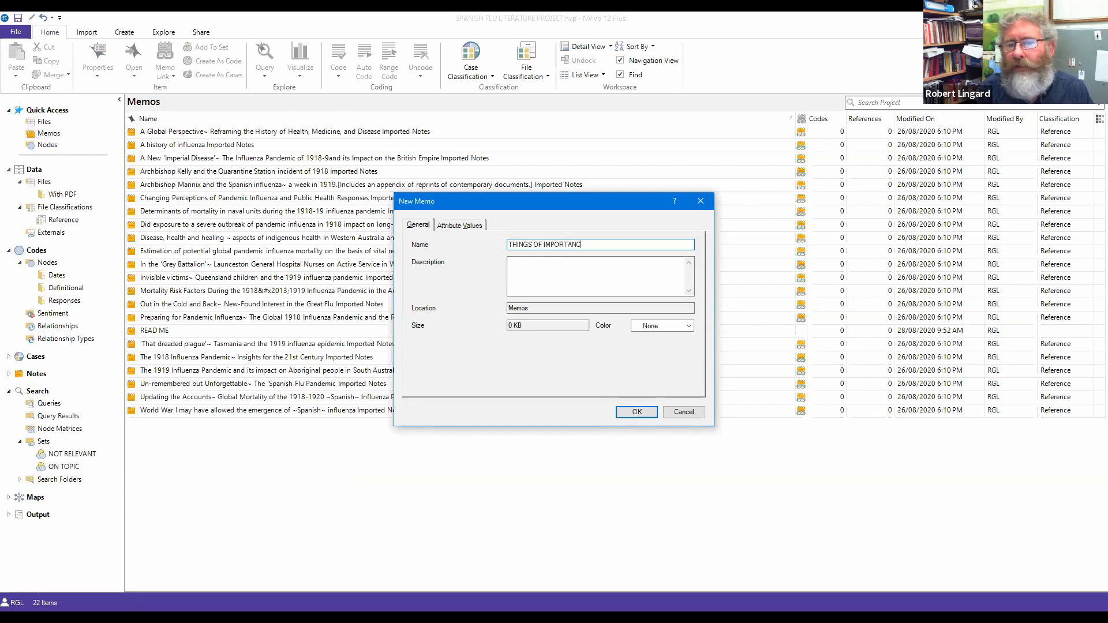
{"action": "left_click", "coordinate": [637, 412]}
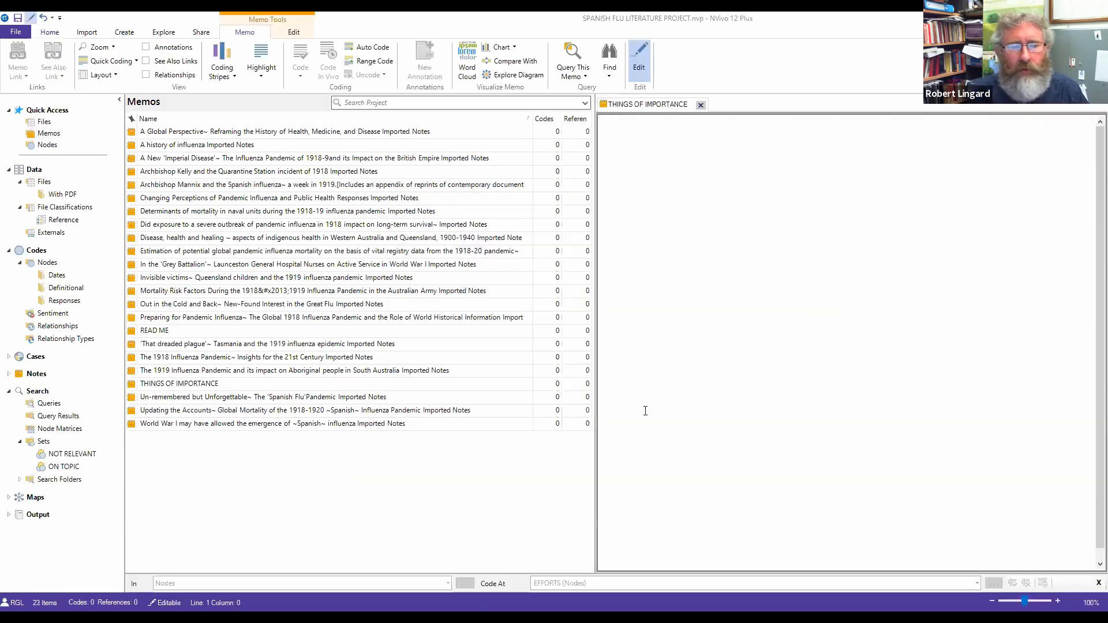
Step: Write 'I was impressed by how frequently the theme of nursing comes up.' in the THINGS OF IMPORTANCE memo
{"action": "right_click", "coordinate": [667, 123]}
{"action": "left_click", "coordinate": [637, 179]}
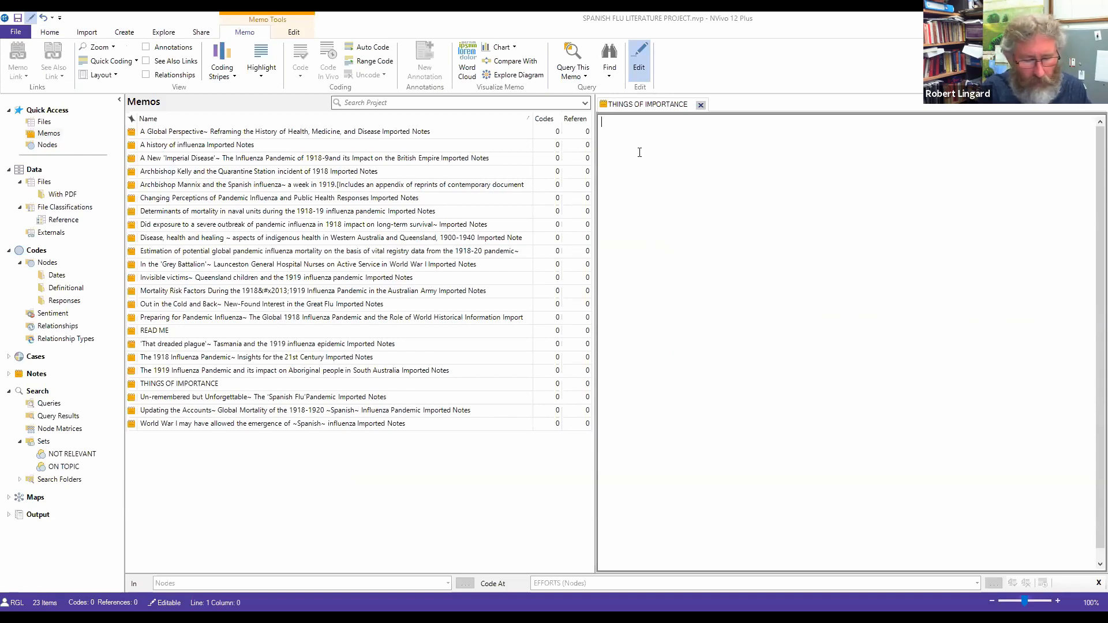
{"action": "type", "text": "I w"}
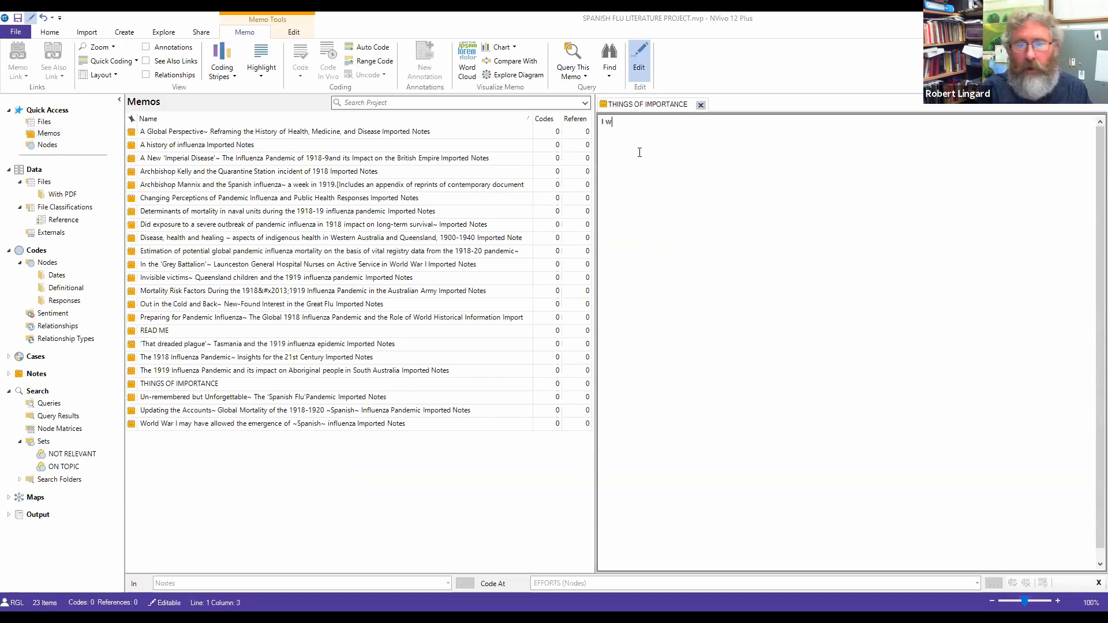
{"action": "type", "text": "as impress"}
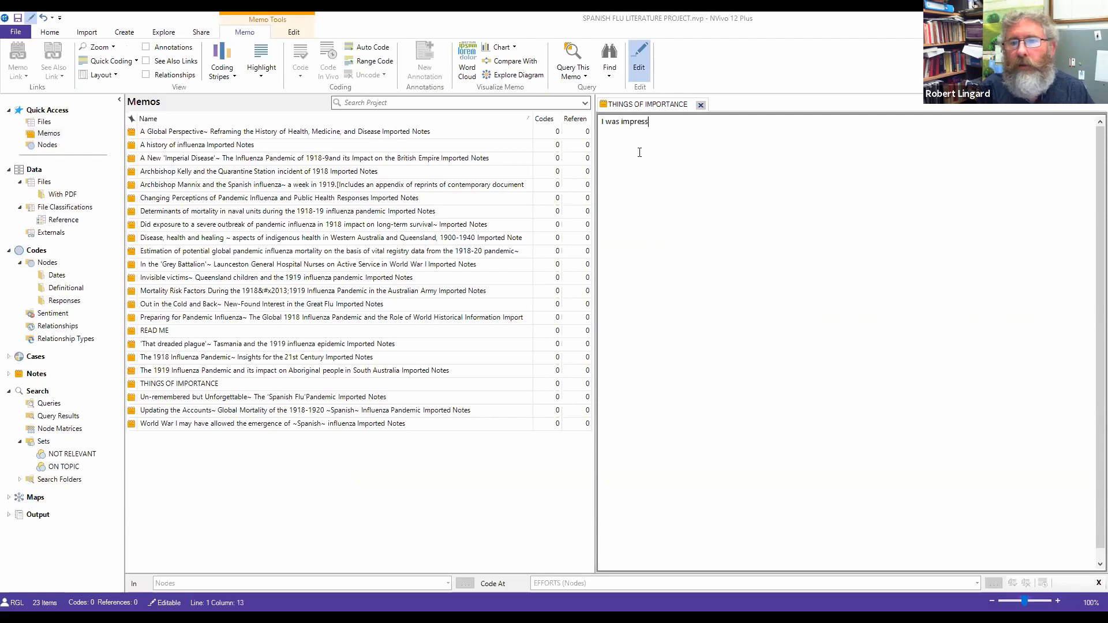
{"action": "type", "text": "ed by how fre"}
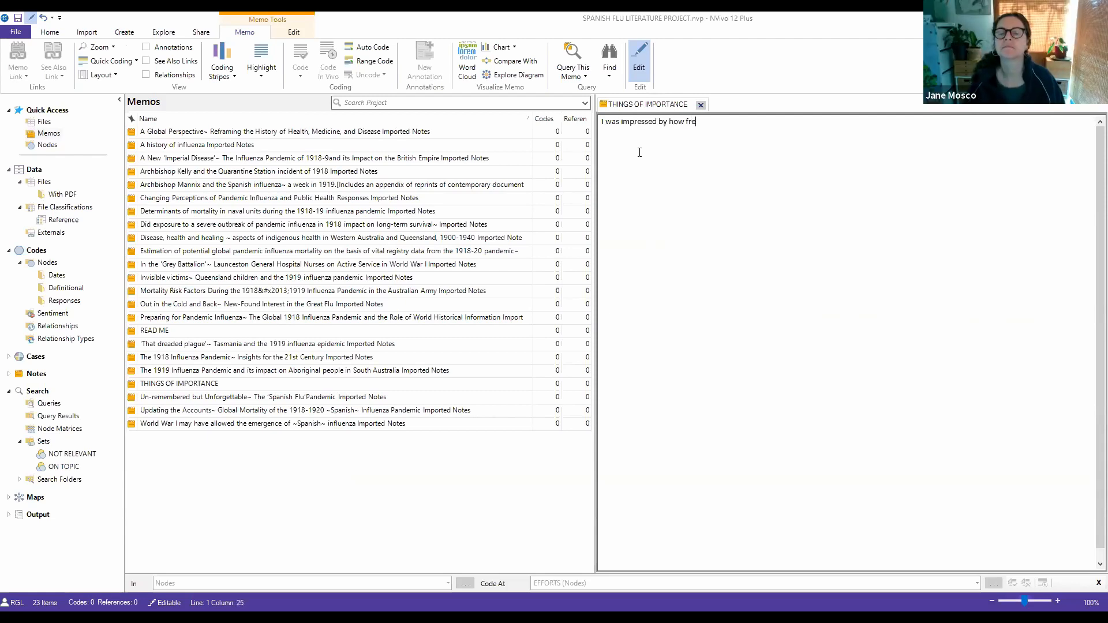
{"action": "type", "text": "quently the the"}
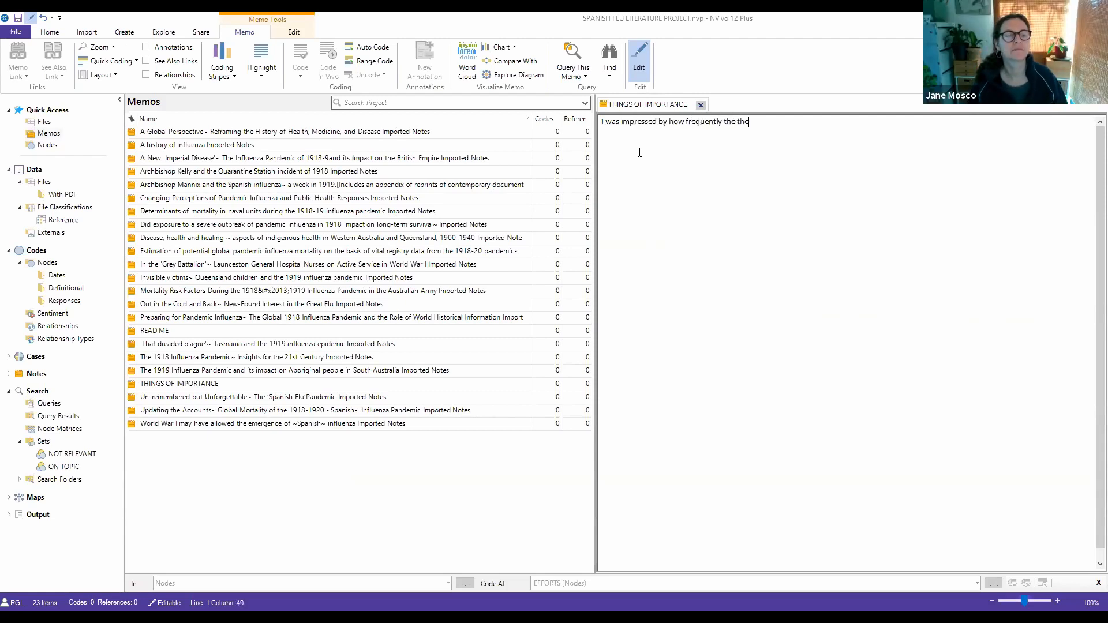
{"action": "type", "text": "me of nurs"}
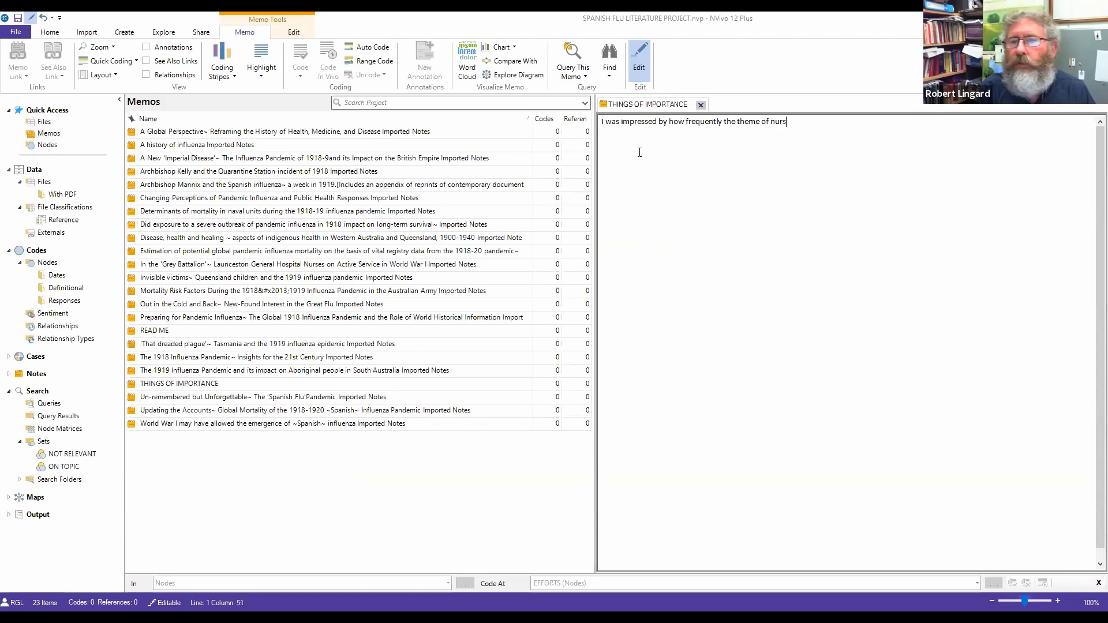
{"action": "type", "text": "ing comes up..."}
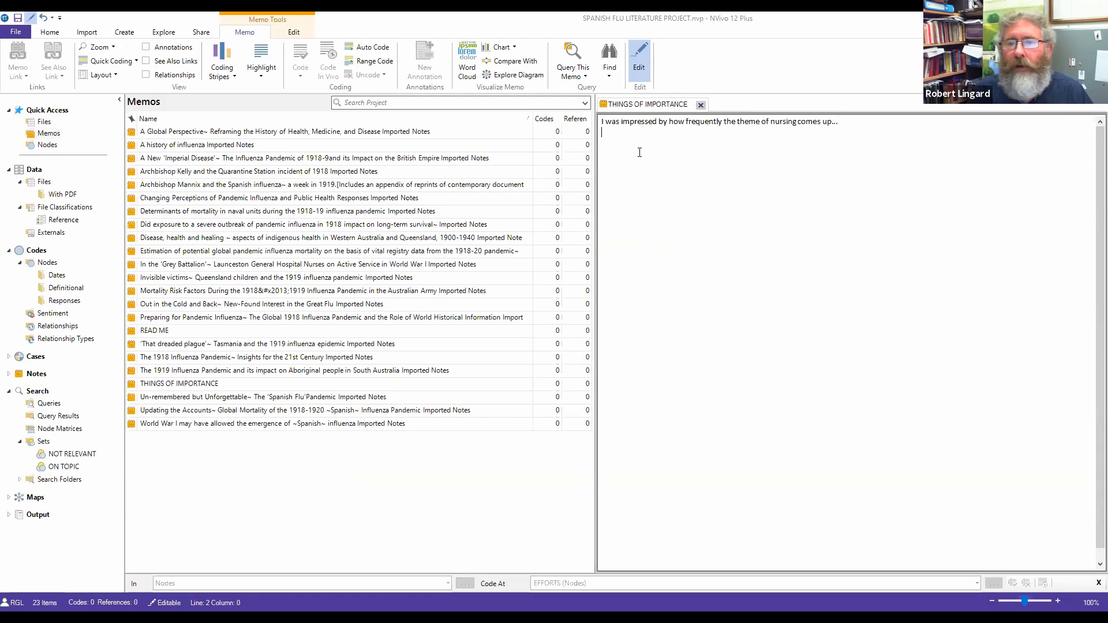
{"action": "left_click", "coordinate": [467, 459]}
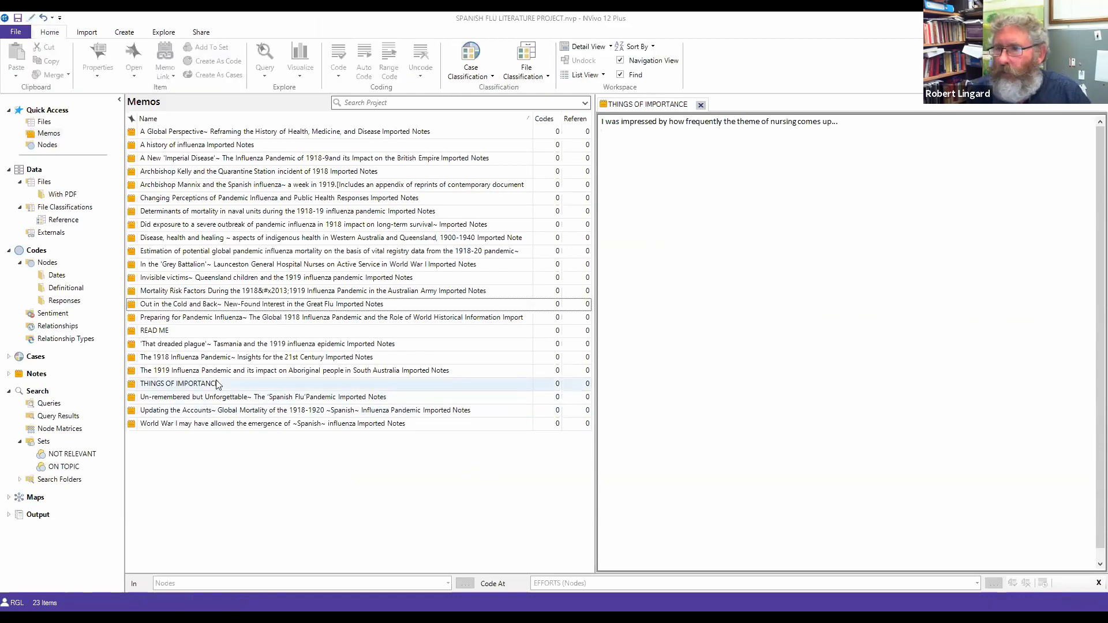
{"action": "left_click", "coordinate": [186, 386]}
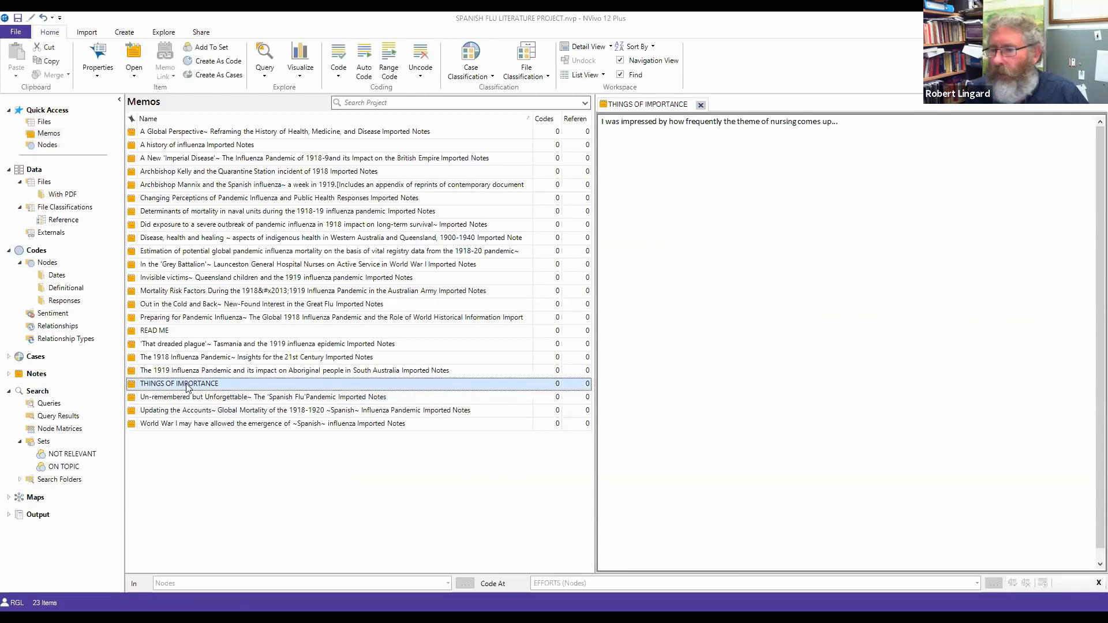
{"action": "left_click", "coordinate": [177, 489]}
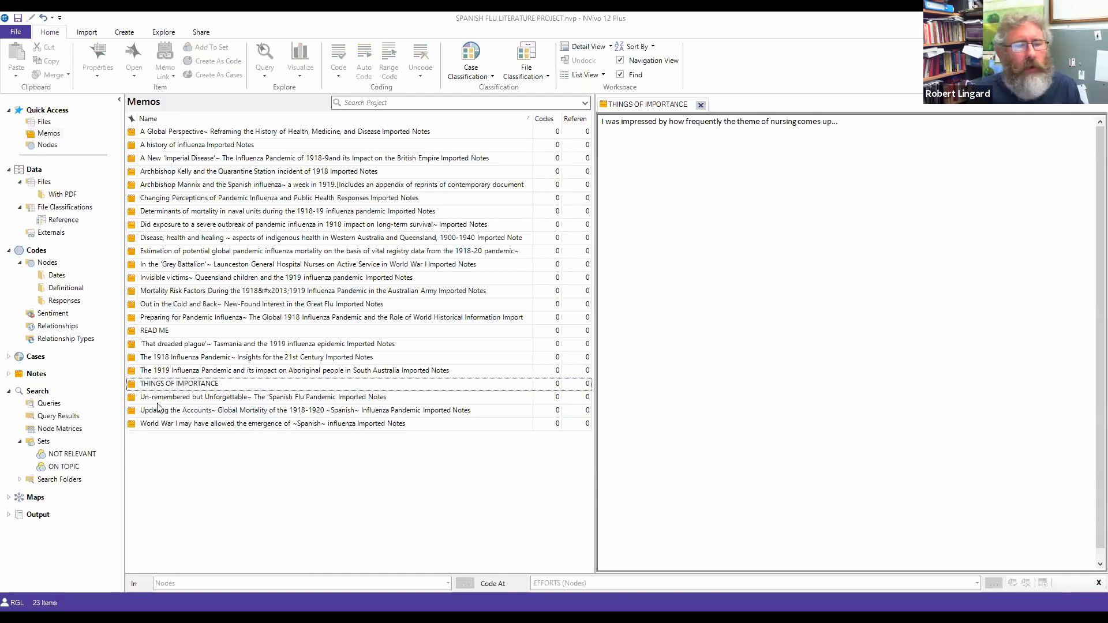
Step: Switch to the Nodes list without saving the project and open the Quotation node
{"action": "left_click", "coordinate": [48, 262]}
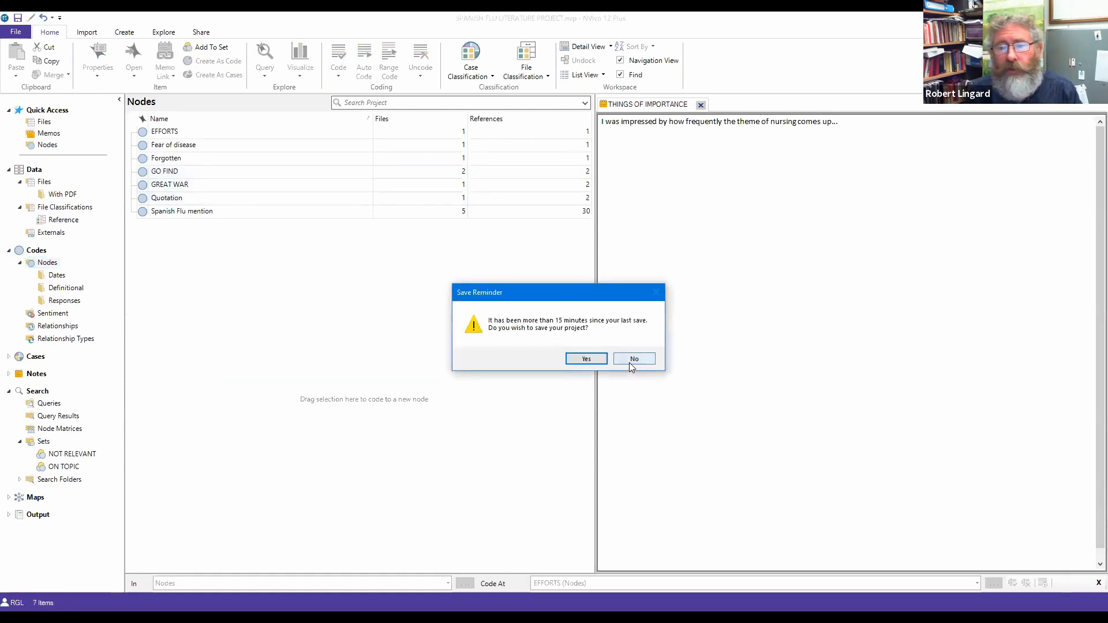
{"action": "left_click", "coordinate": [634, 359]}
{"action": "left_click", "coordinate": [173, 198]}
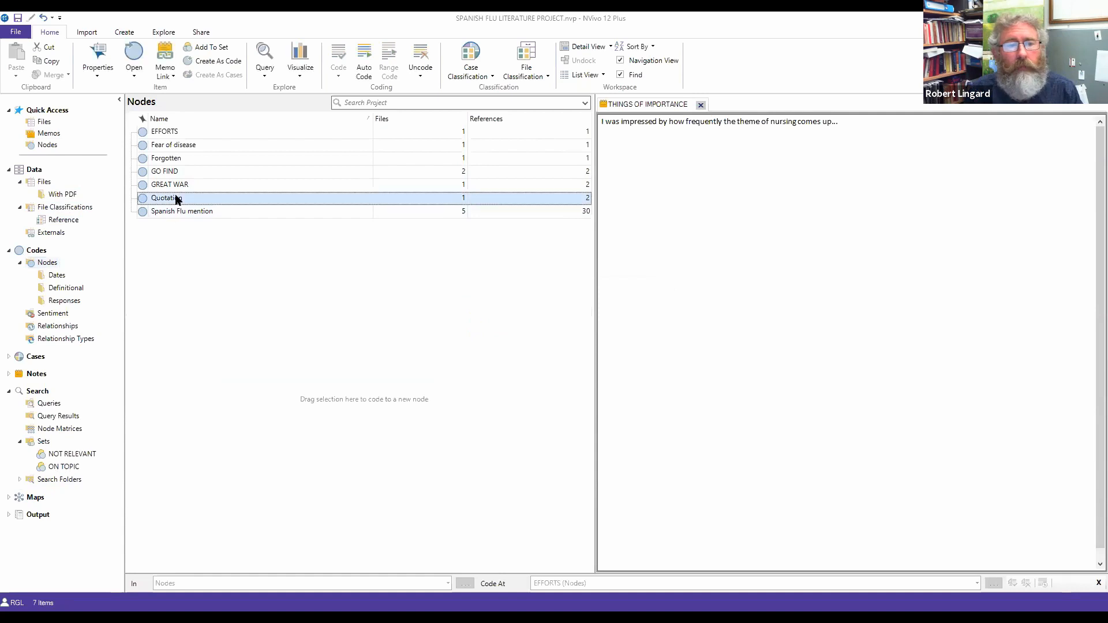
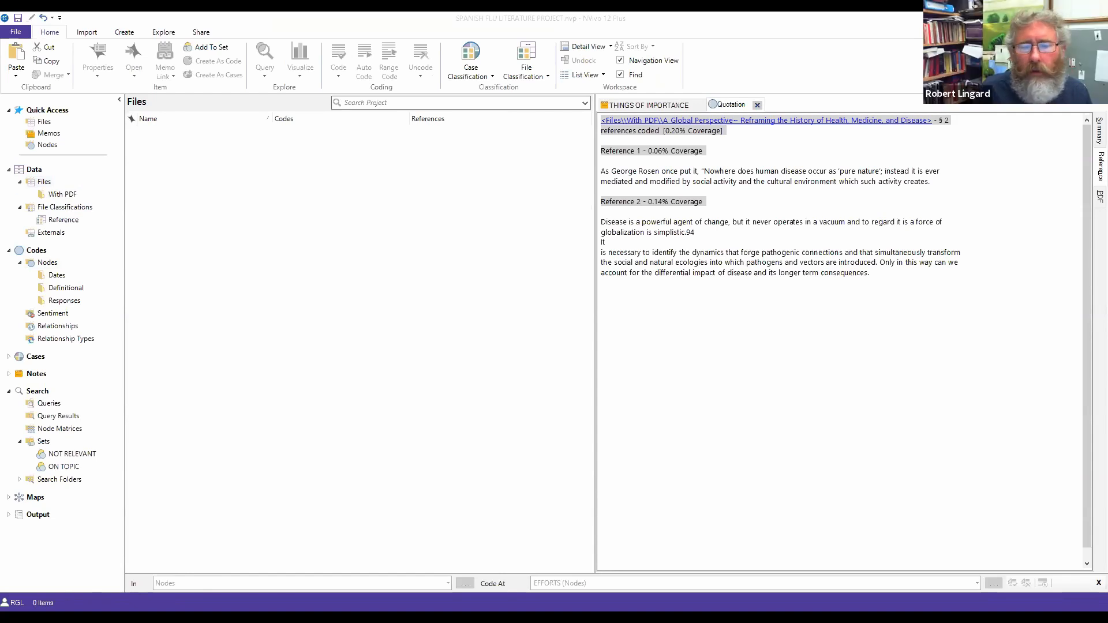
{"action": "left_click", "coordinate": [642, 404]}
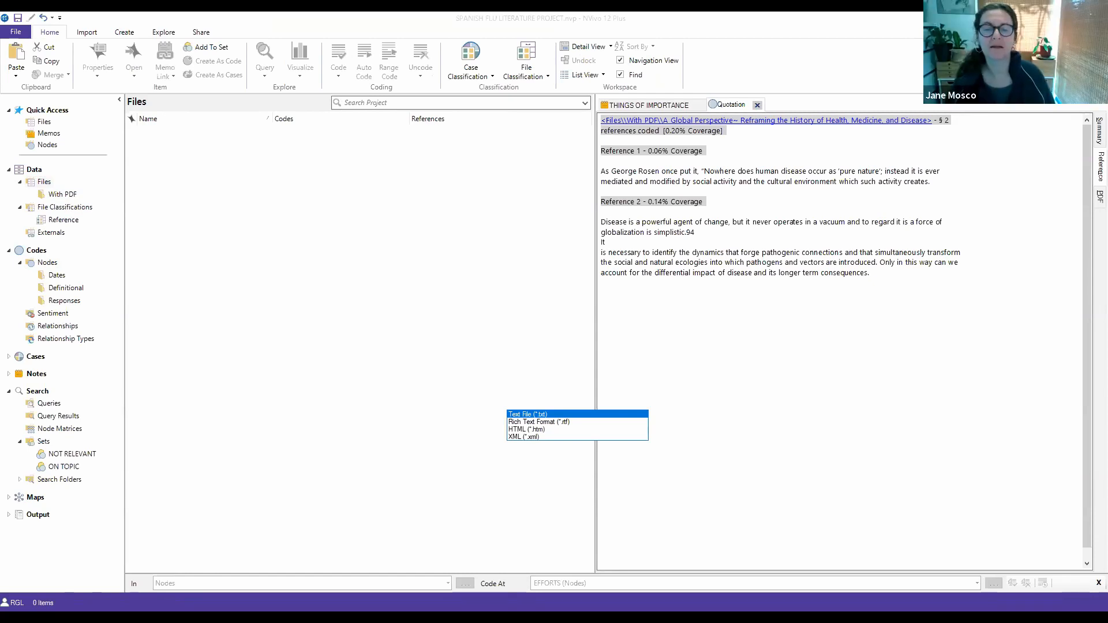
{"action": "key", "text": "Escape"}
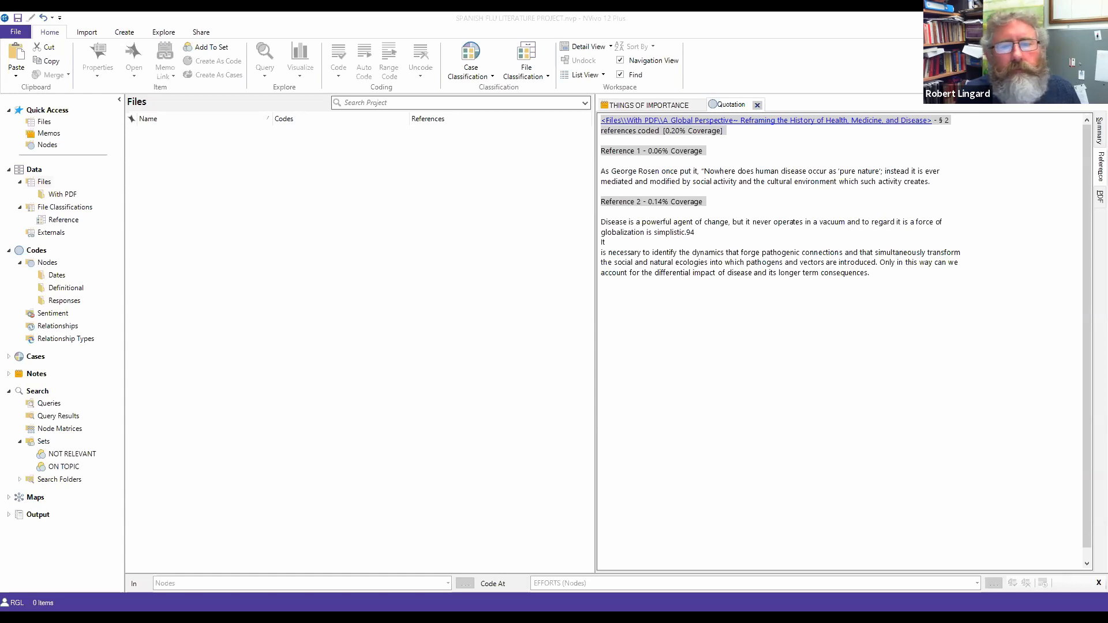
{"action": "left_click", "coordinate": [777, 127]}
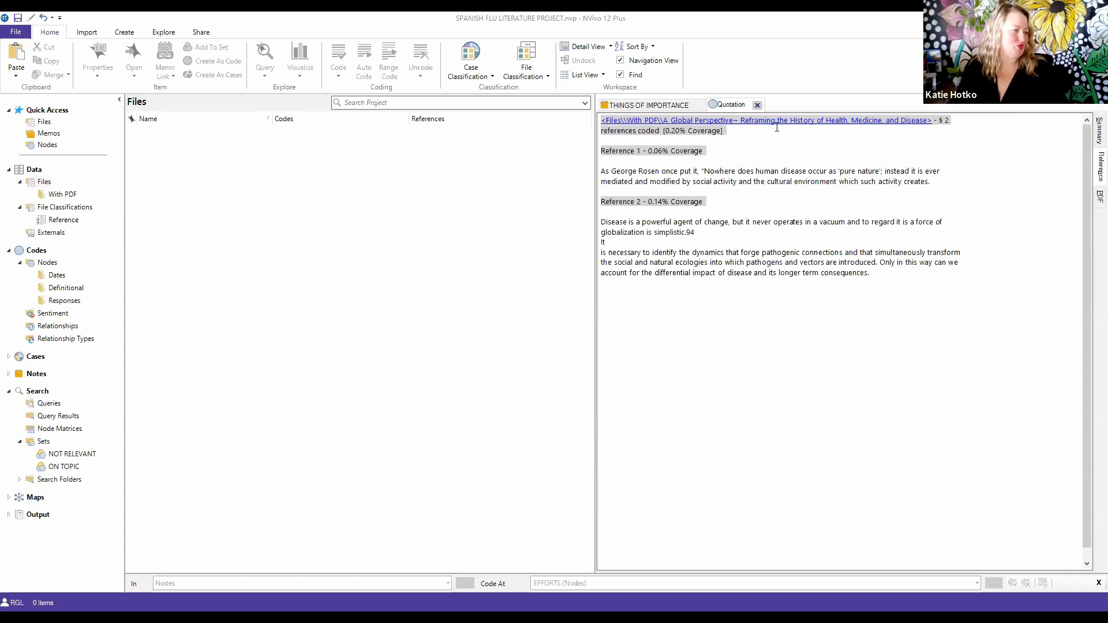
{"action": "right_click", "coordinate": [267, 319]}
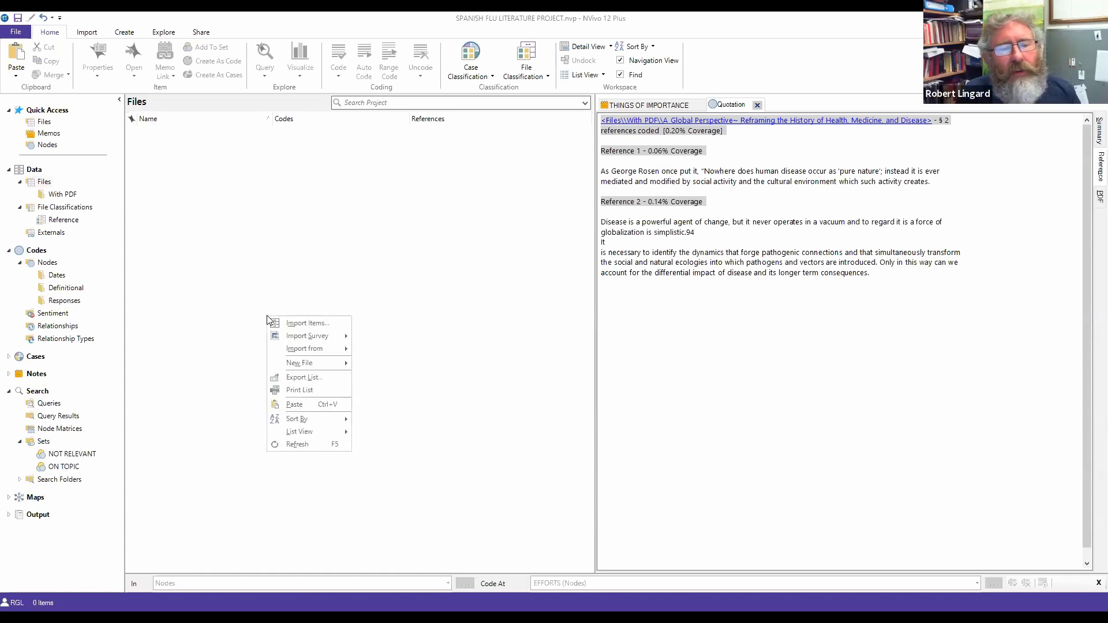
Step: Show the Import ribbon's bibliography sources: EndNote, Mendeley, RefWorks and Zotero
{"action": "left_click", "coordinate": [431, 295]}
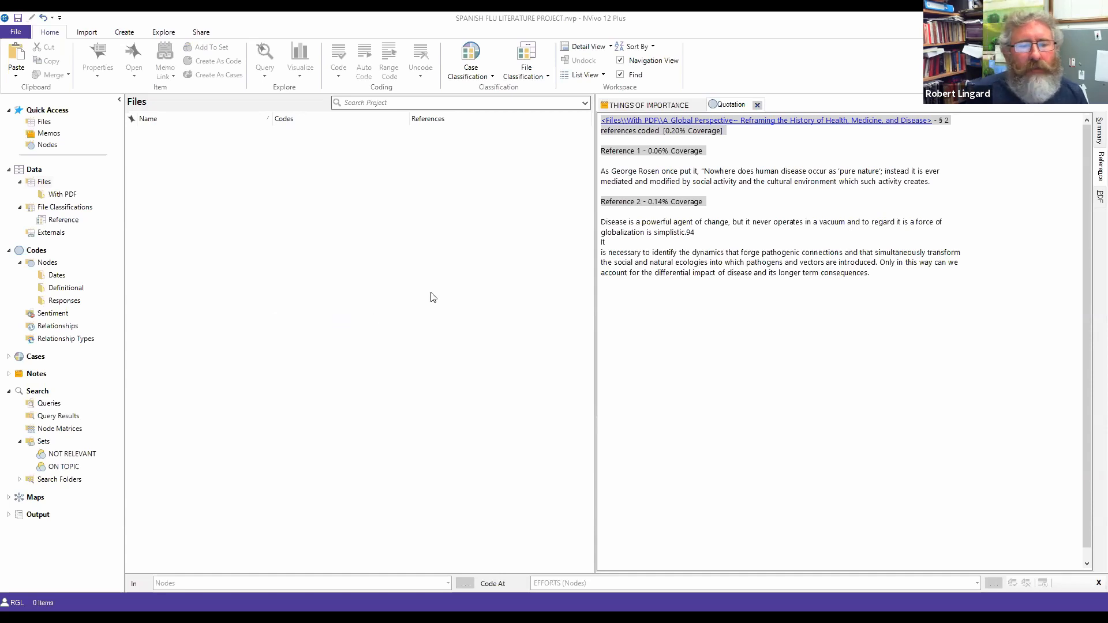
{"action": "double_click", "coordinate": [39, 170]}
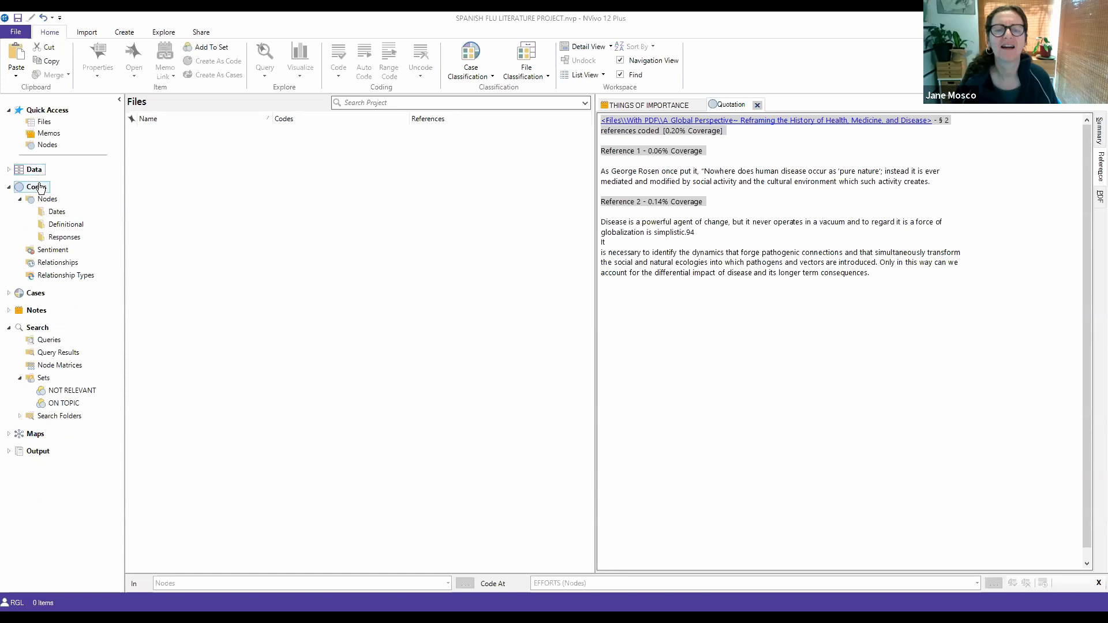
{"action": "double_click", "coordinate": [33, 170]}
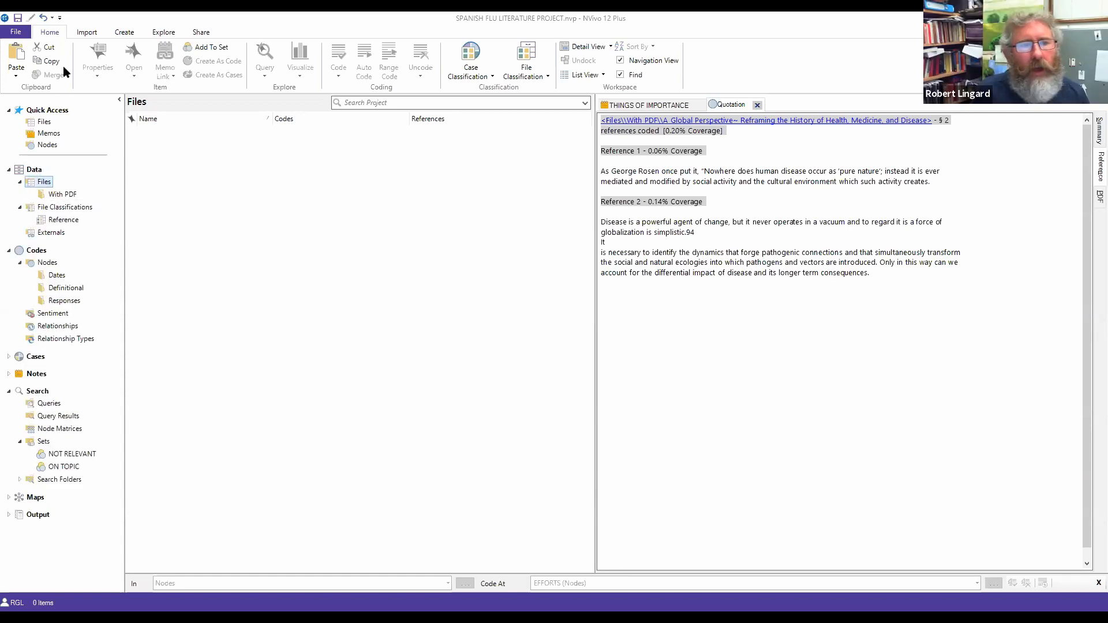
{"action": "left_click", "coordinate": [88, 34]}
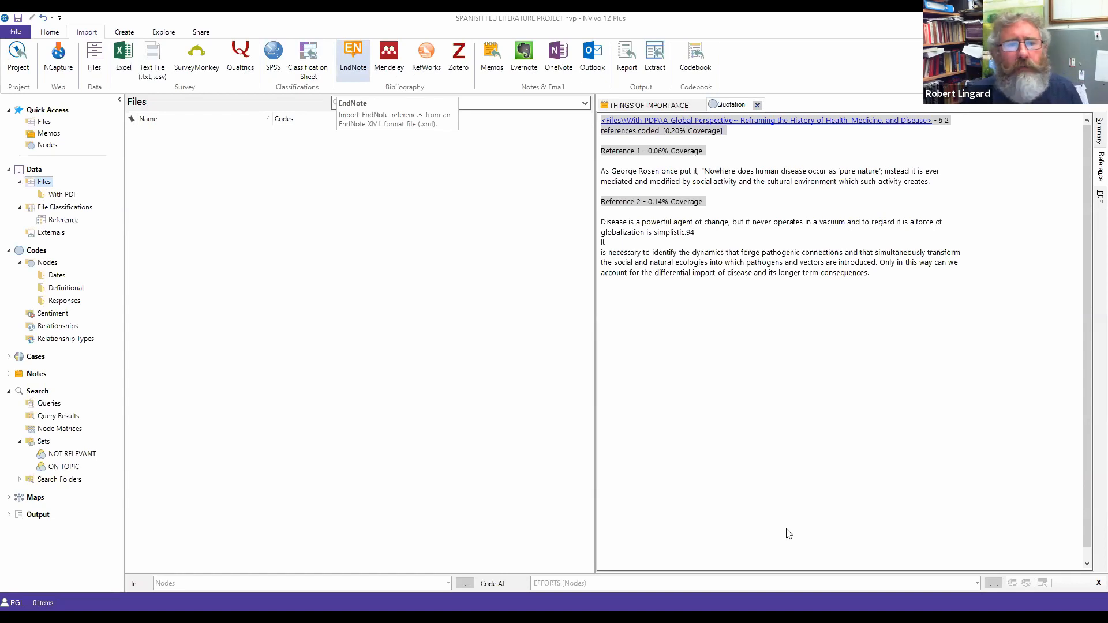
{"action": "left_click", "coordinate": [349, 50]}
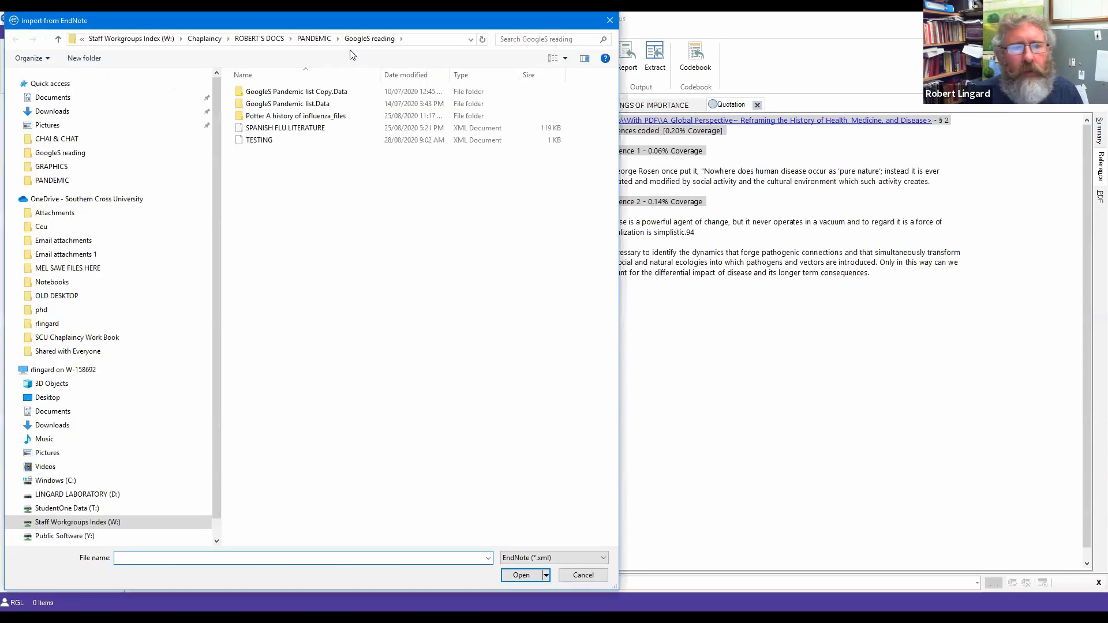
{"action": "left_click", "coordinate": [316, 131]}
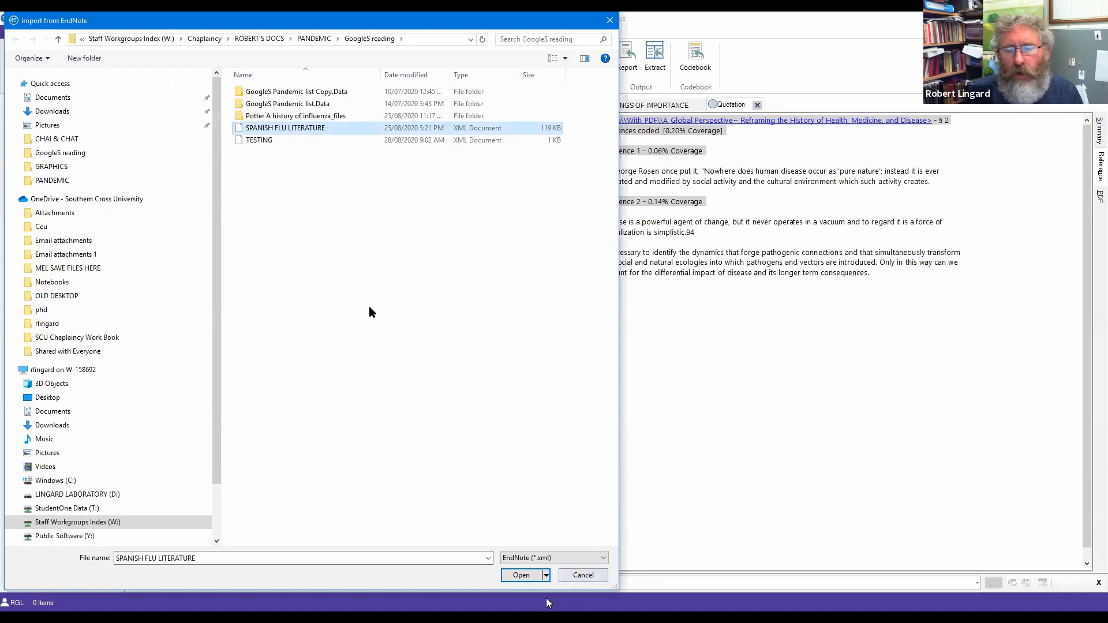
{"action": "left_click", "coordinate": [596, 577]}
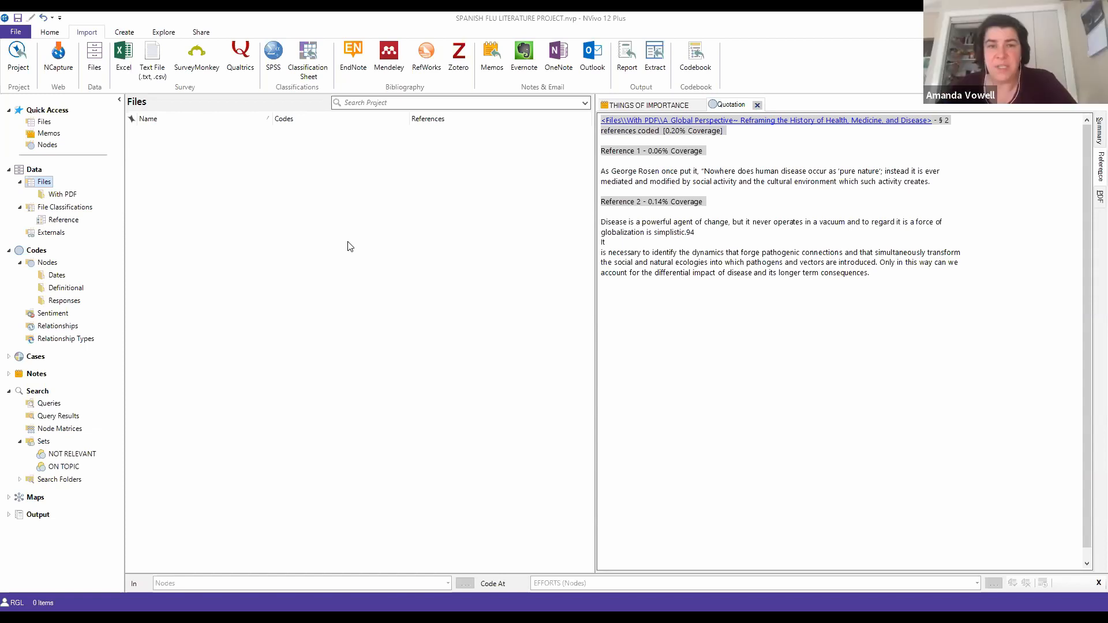
{"action": "left_click", "coordinate": [353, 59]}
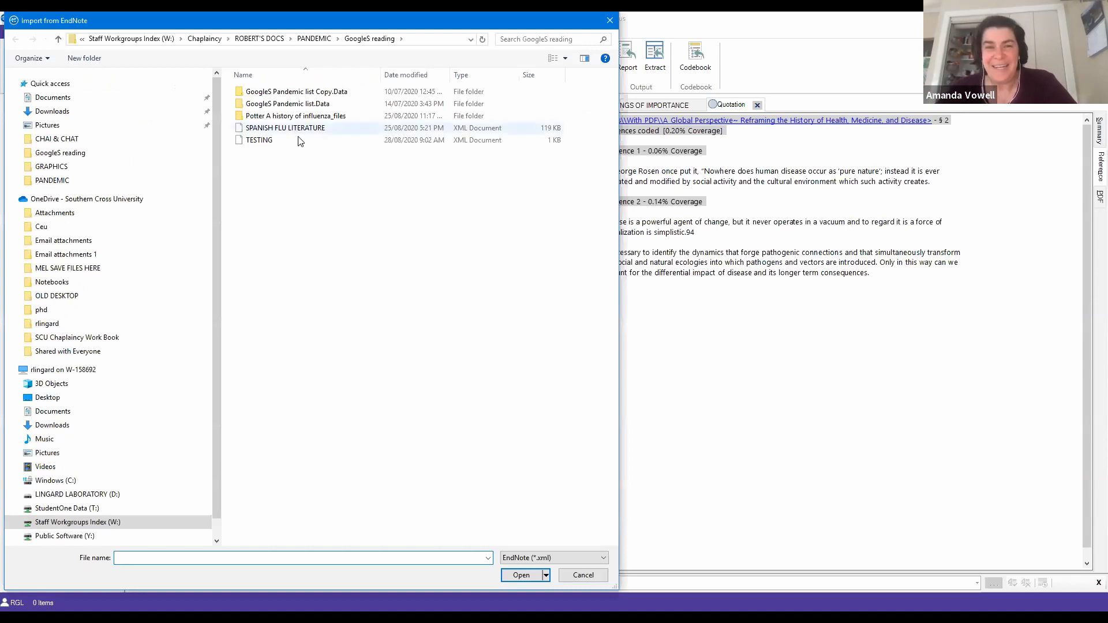
{"action": "left_click", "coordinate": [268, 143]}
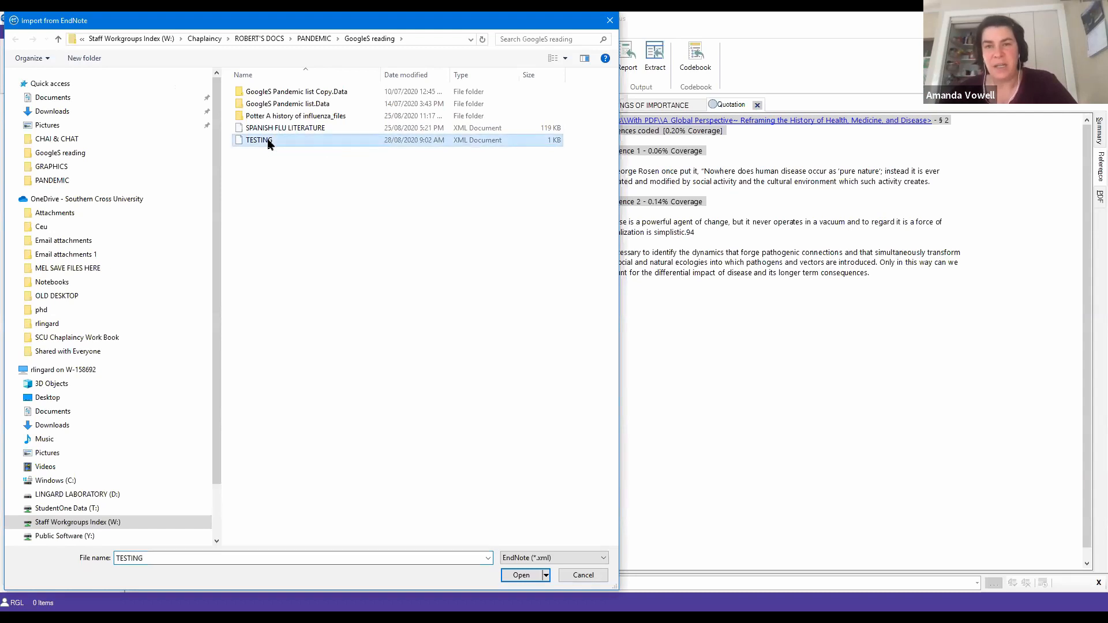
{"action": "left_click", "coordinate": [584, 576]}
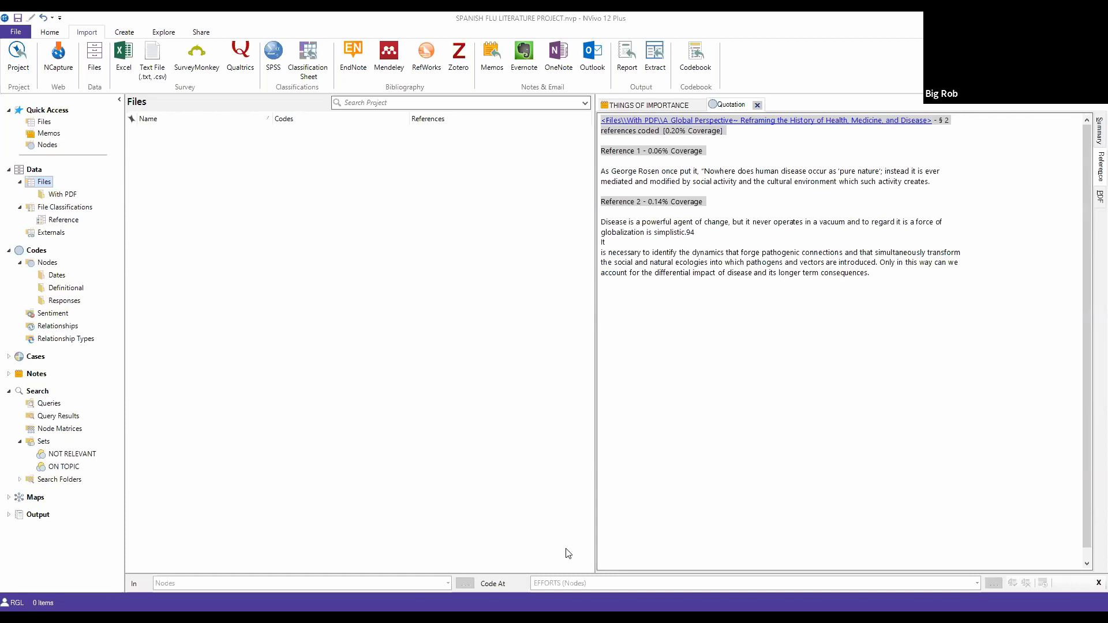
{"action": "right_click", "coordinate": [298, 330]}
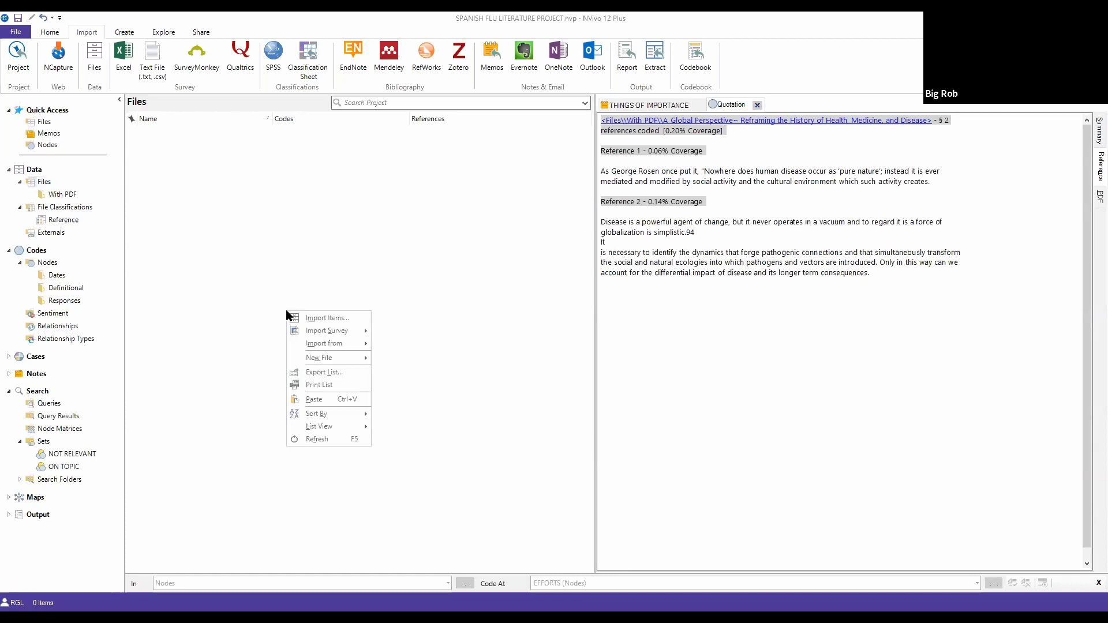
{"action": "left_click", "coordinate": [434, 273]}
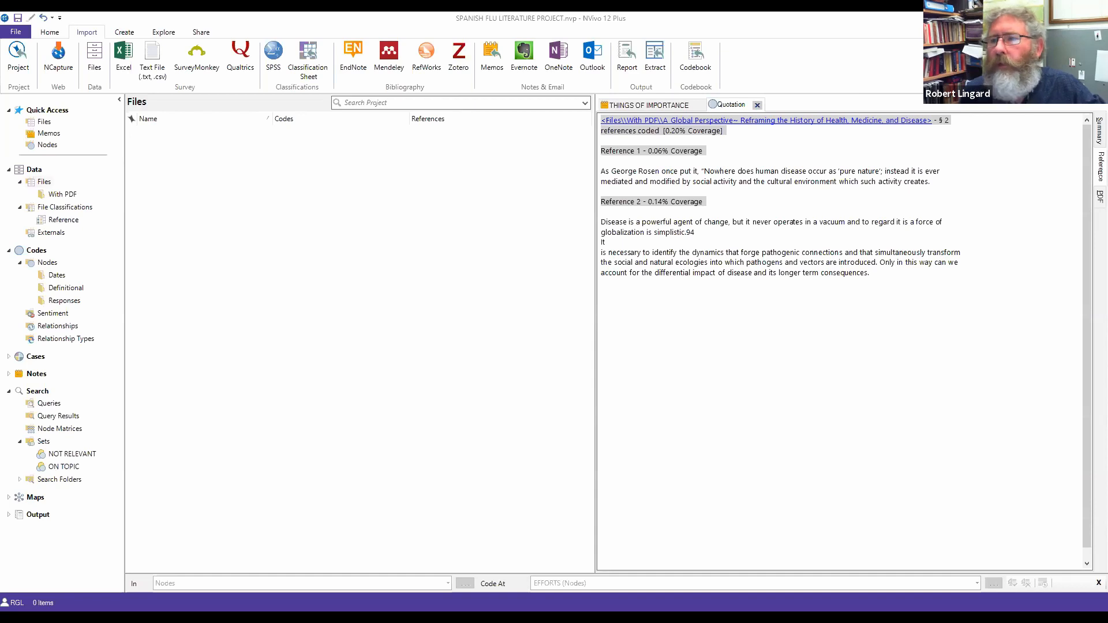
{"action": "key", "text": "ctrl+F1"}
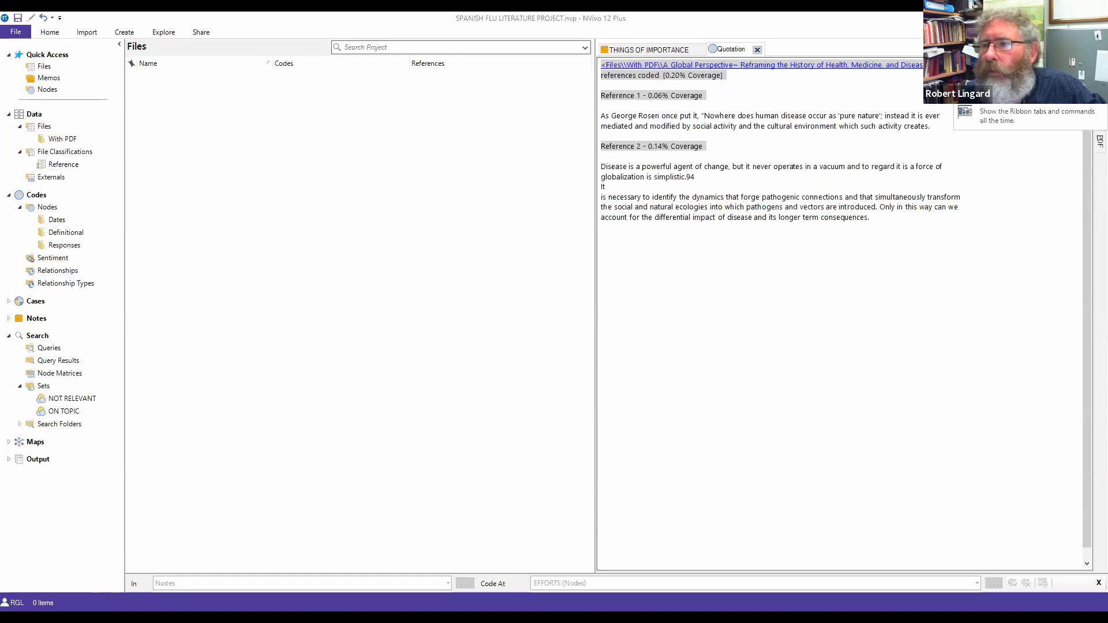
{"action": "left_click", "coordinate": [1019, 116]}
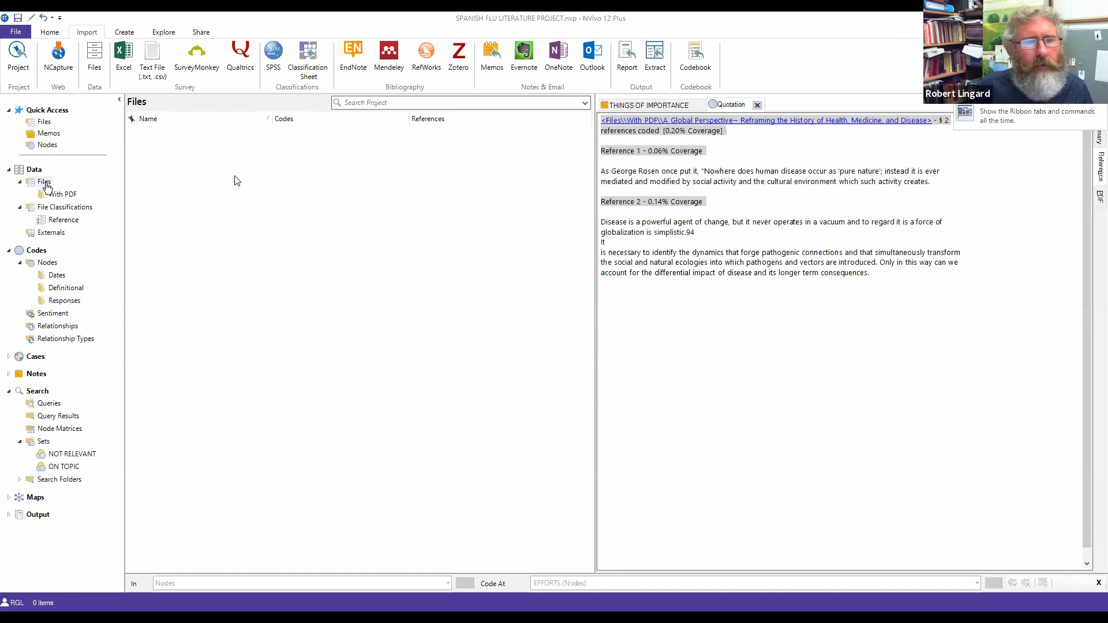
Step: Browse the Files folder and its With PDF subfolder of 38 PDFs
{"action": "left_click", "coordinate": [43, 184]}
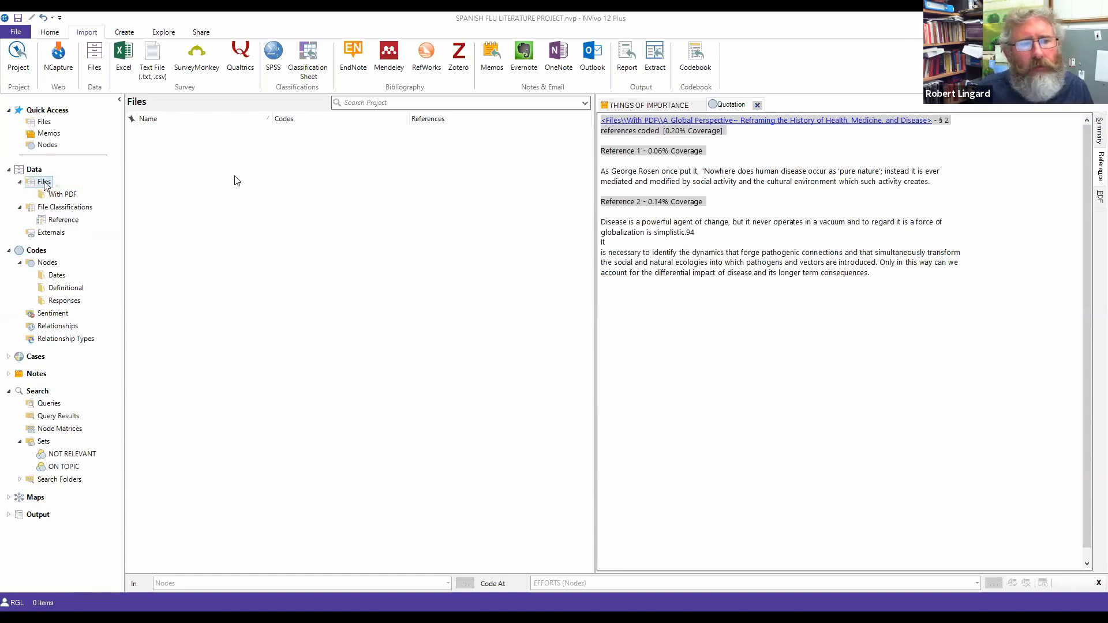
{"action": "left_click", "coordinate": [63, 195]}
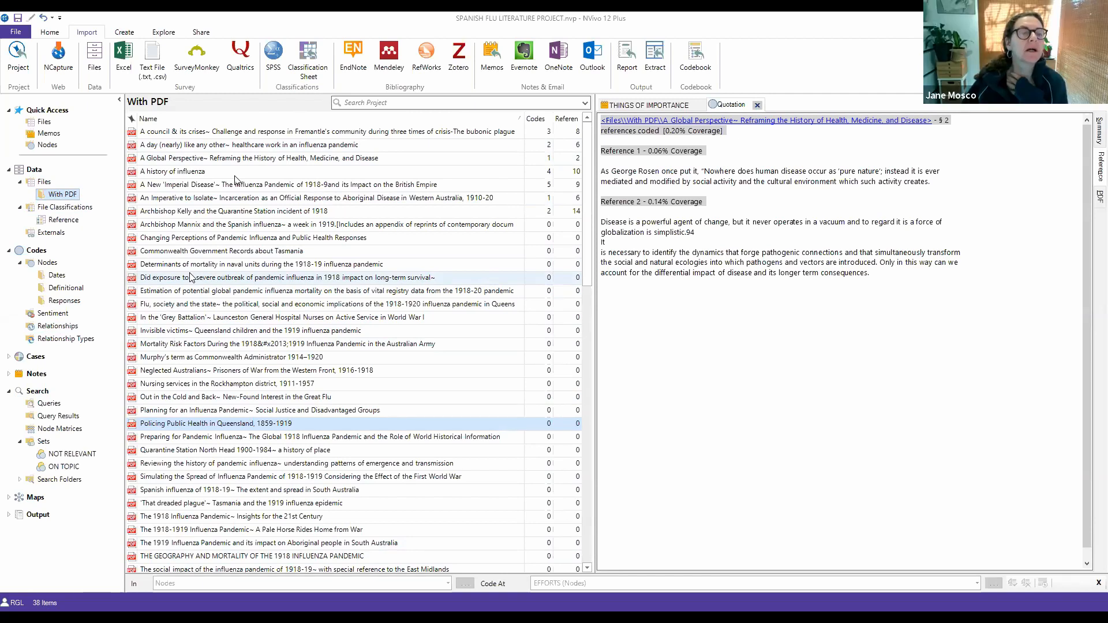
{"action": "left_click", "coordinate": [44, 182]}
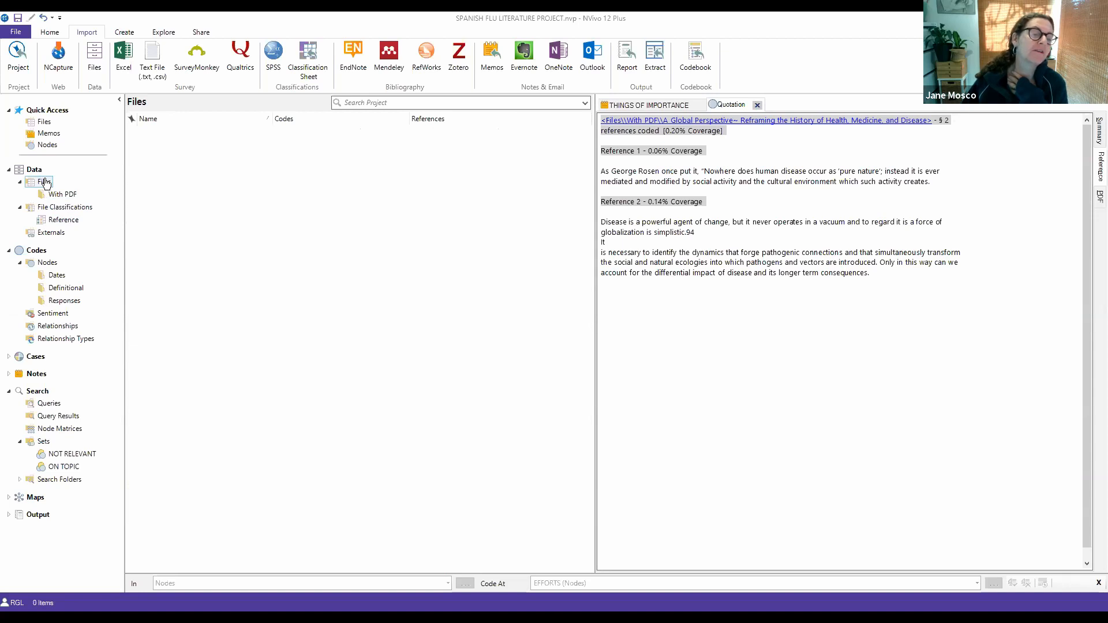
Step: List the 65 Reference-classified files, expanding then collapsing the first file's attributes
{"action": "left_click", "coordinate": [47, 220]}
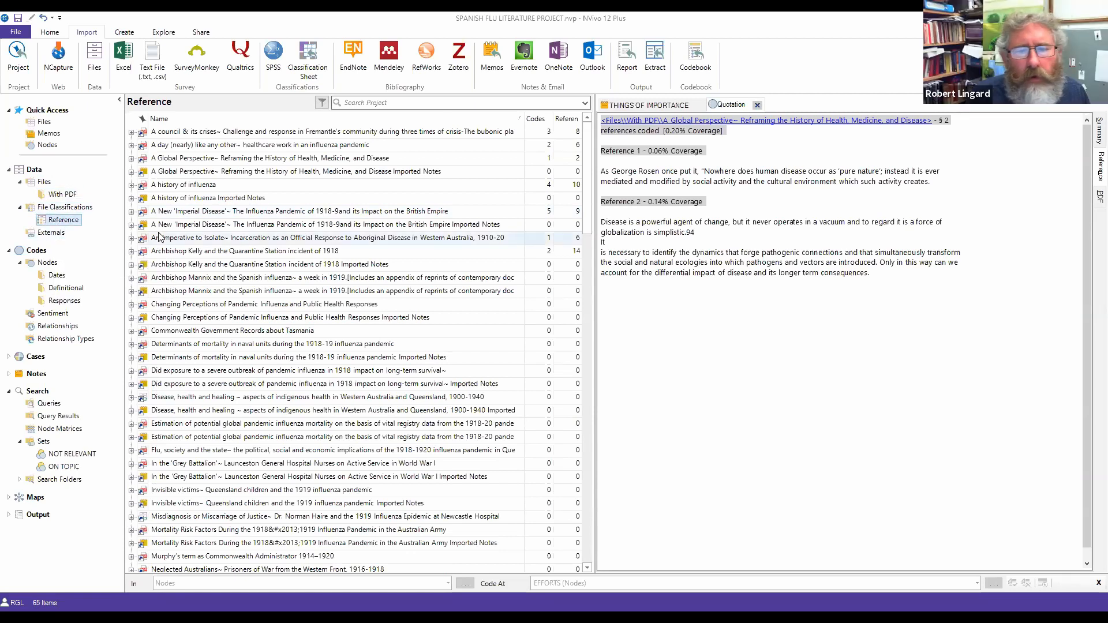
{"action": "left_click", "coordinate": [131, 132]}
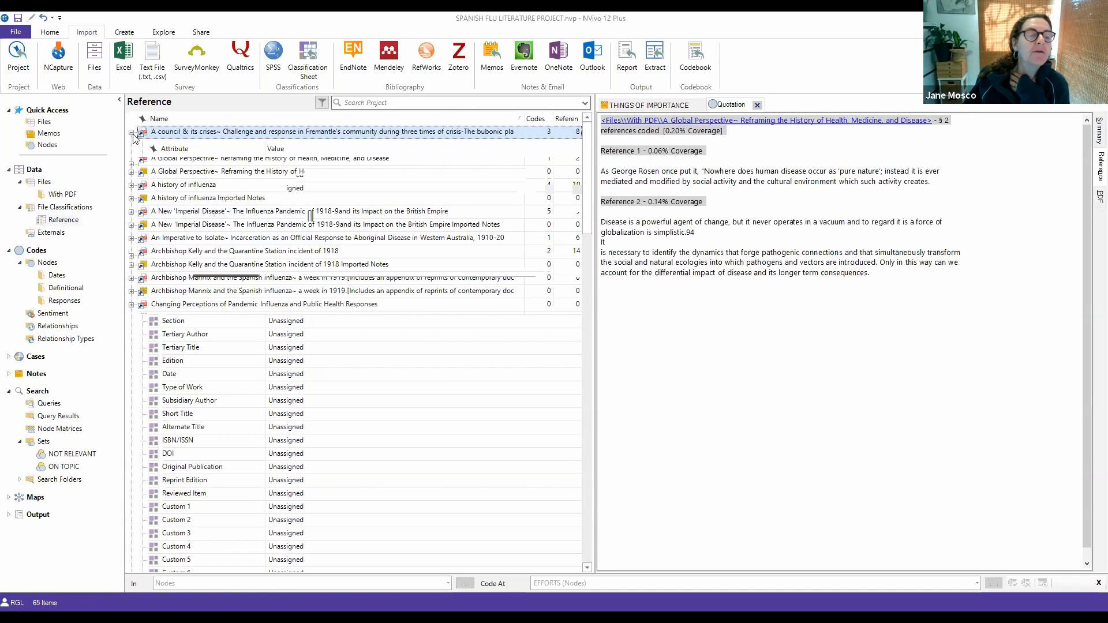
{"action": "left_click", "coordinate": [132, 132]}
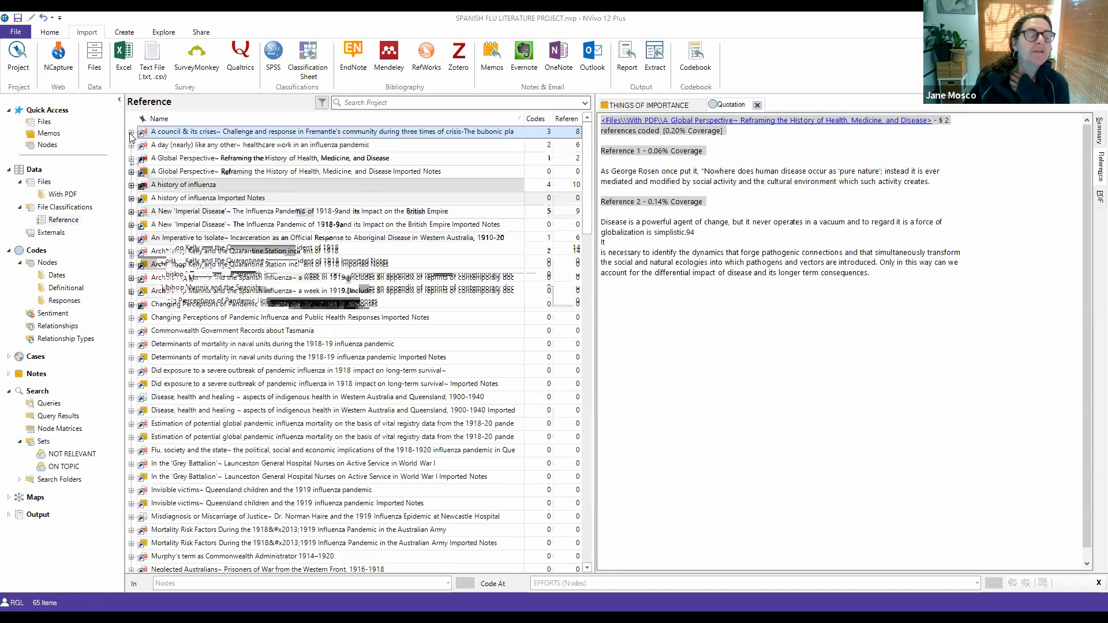
Step: Open the 'A Day (Nearly) Like Any Other' thesis PDF, then return to the top-level Files list
{"action": "double_click", "coordinate": [157, 147]}
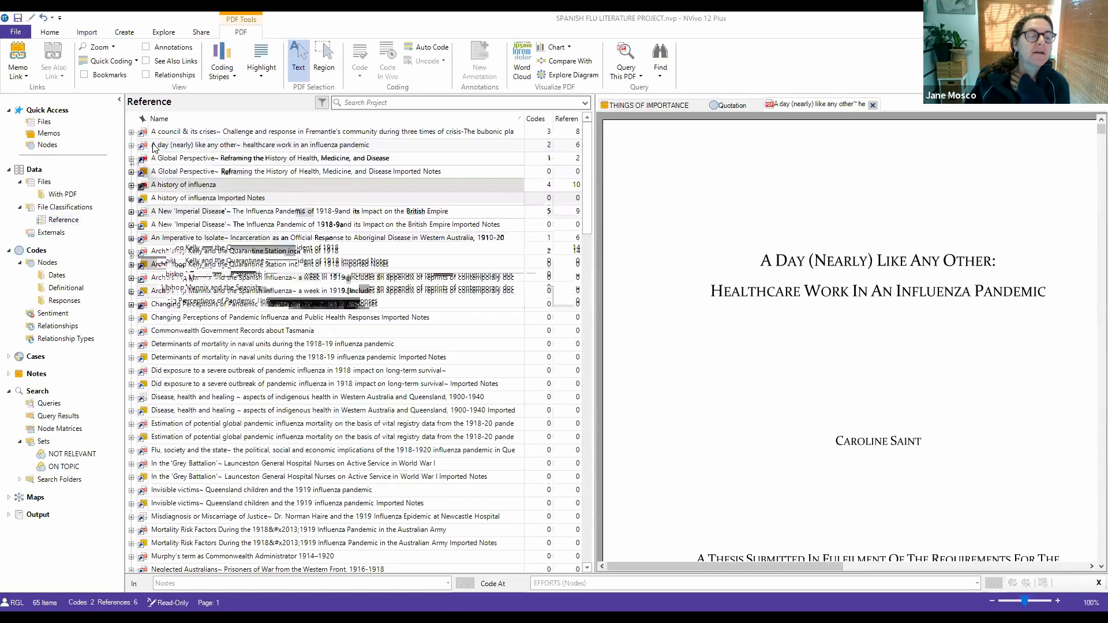
{"action": "left_click", "coordinate": [52, 233]}
{"action": "left_click", "coordinate": [48, 183]}
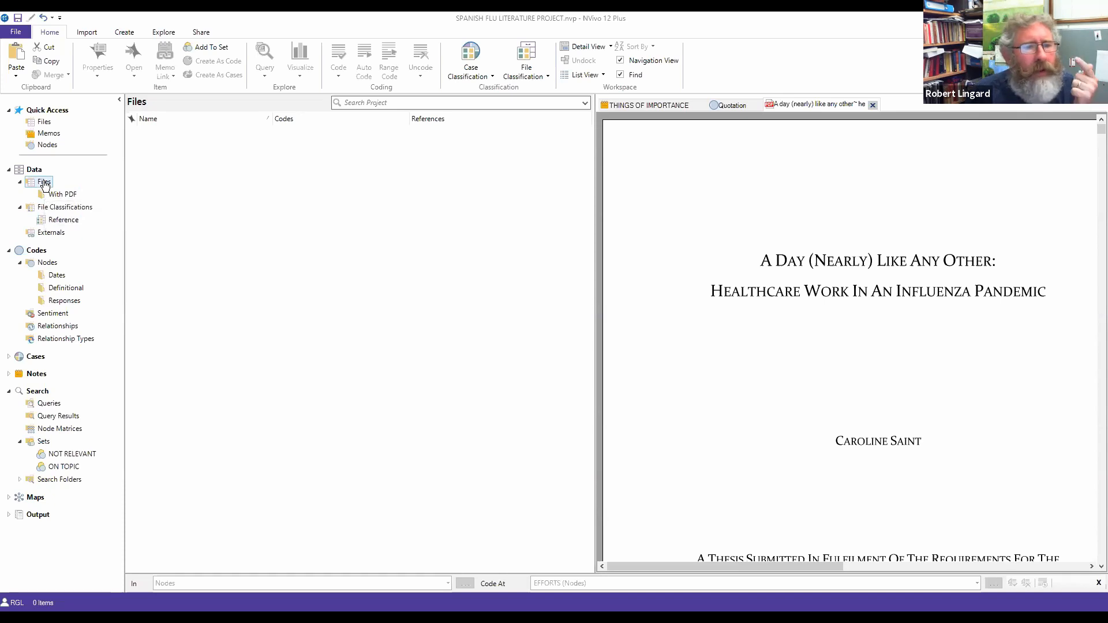
Step: Go from the Memos shortcut to the folder holding the project's 23 memos
{"action": "left_click", "coordinate": [49, 134]}
{"action": "right_click", "coordinate": [51, 136]}
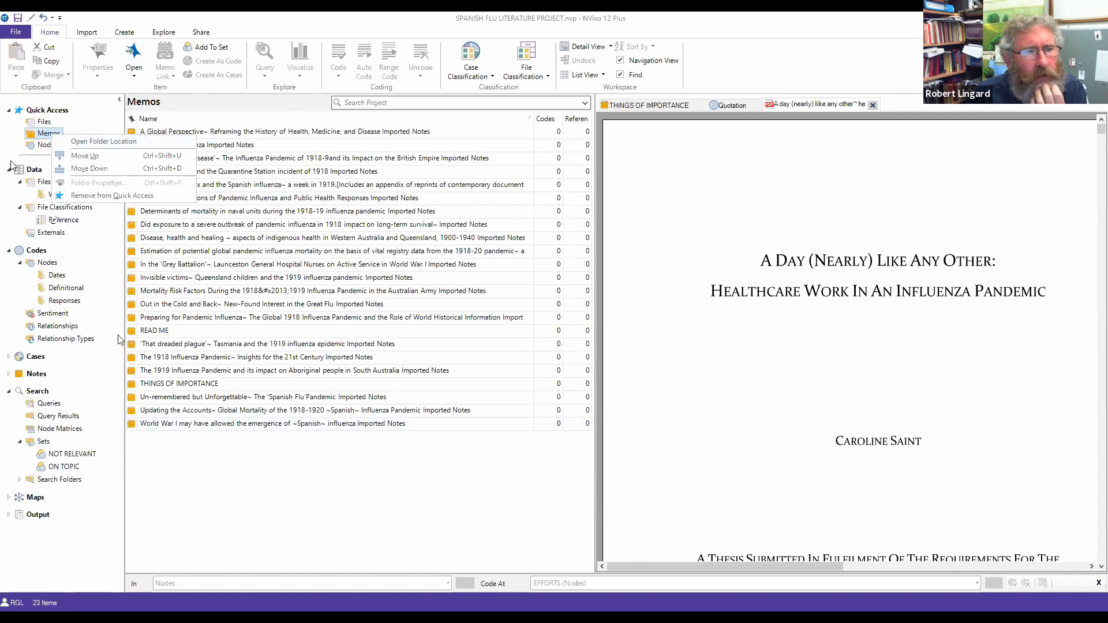
{"action": "right_click", "coordinate": [42, 135]}
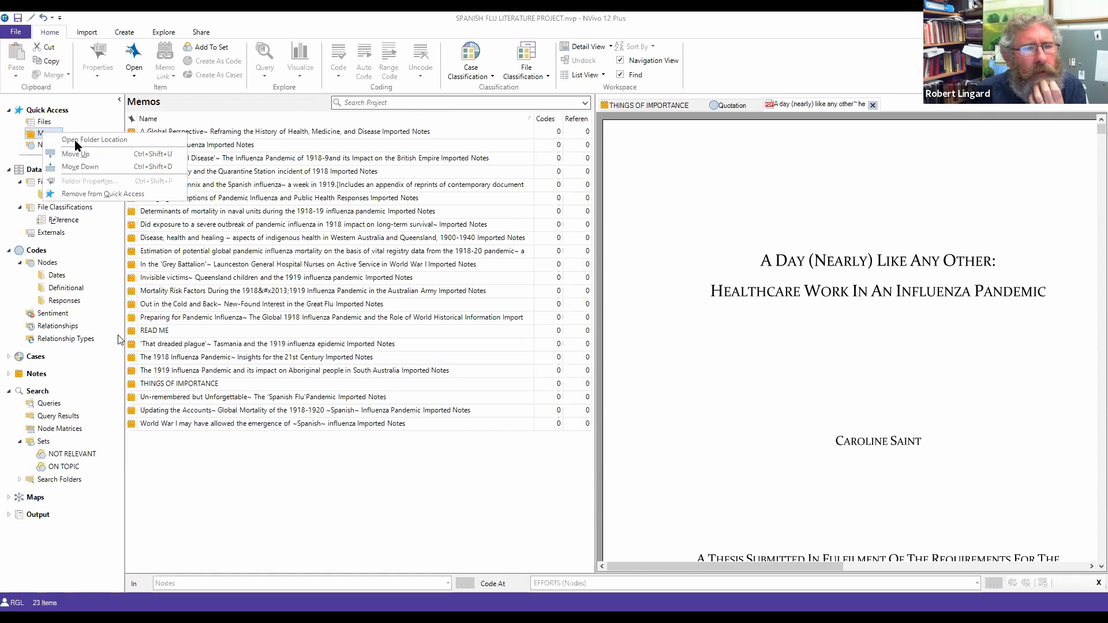
{"action": "left_click", "coordinate": [94, 139]}
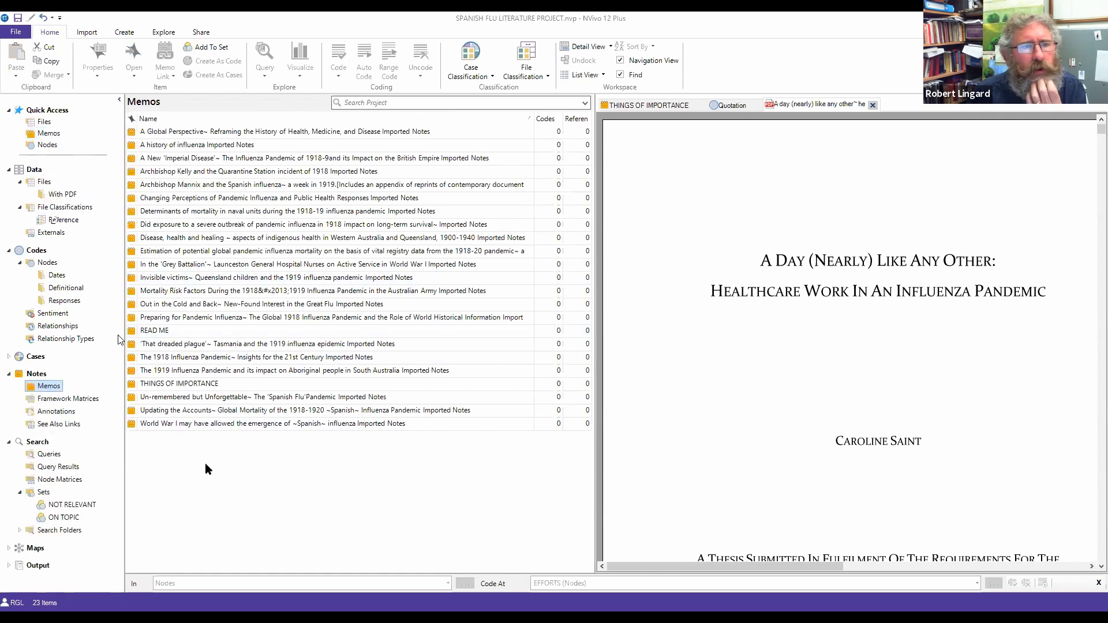
Step: Check the memo-creation options on the Create tab and context menu without adding one
{"action": "right_click", "coordinate": [200, 445]}
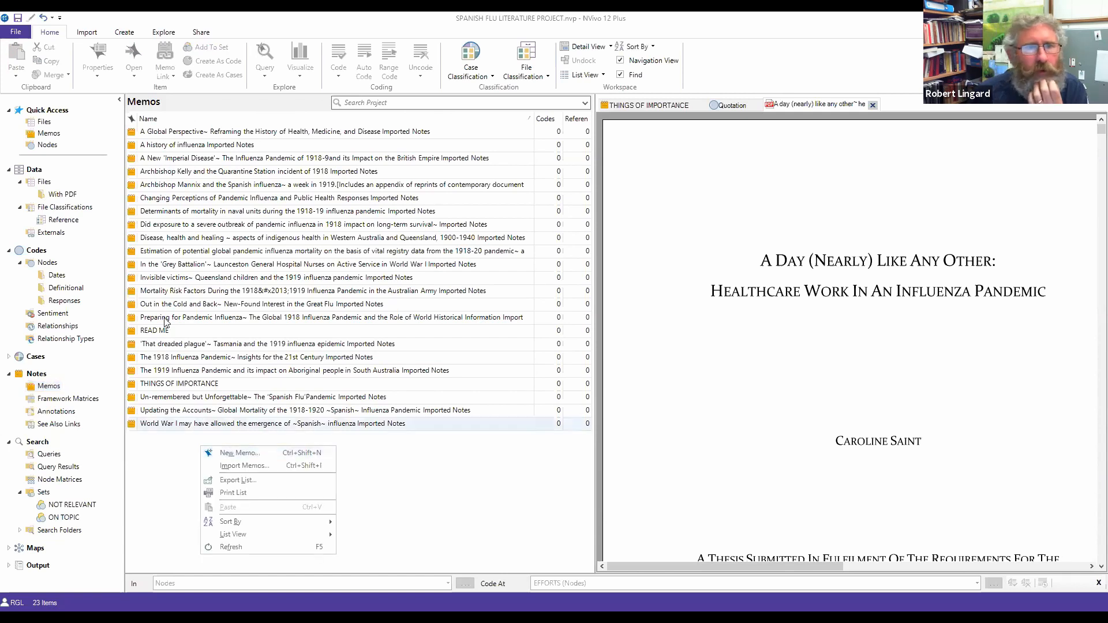
{"action": "left_click", "coordinate": [126, 33]}
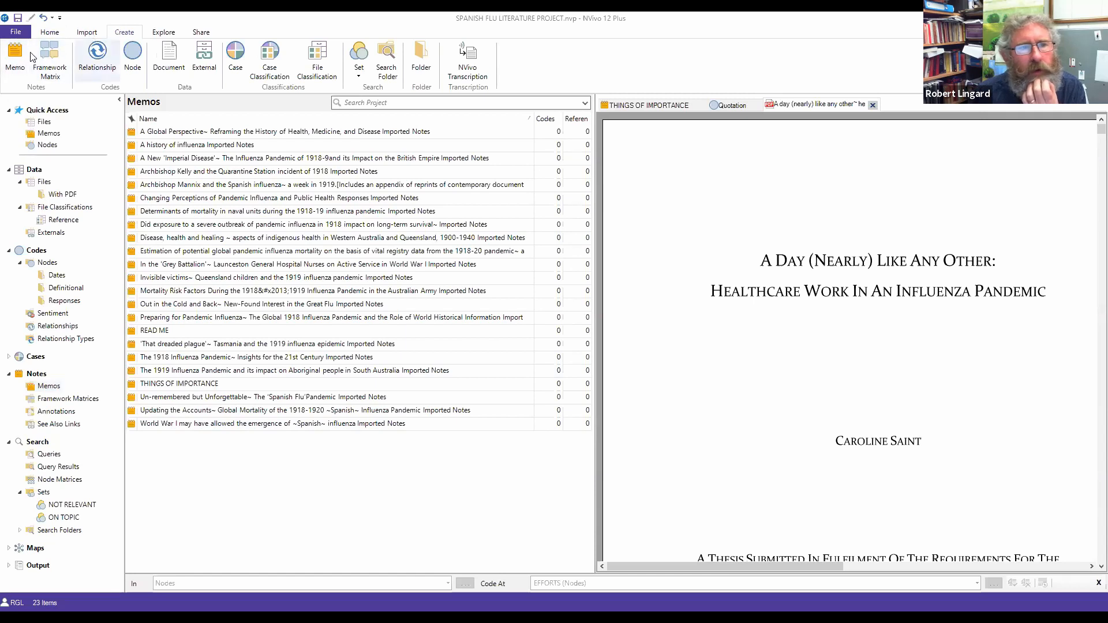
{"action": "right_click", "coordinate": [222, 466]}
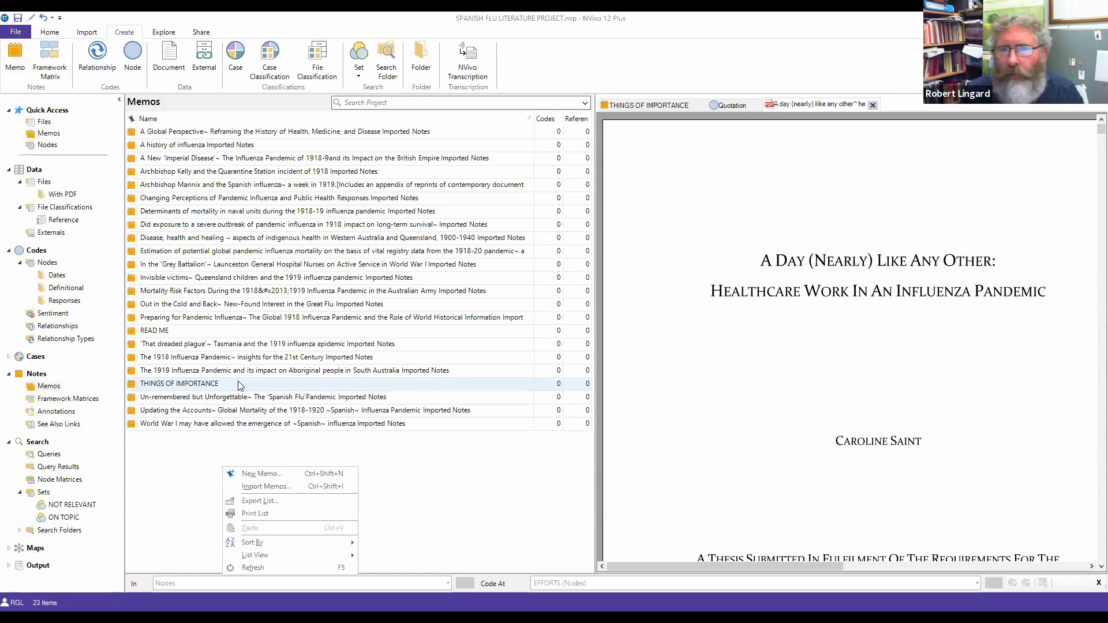
{"action": "left_click", "coordinate": [177, 465]}
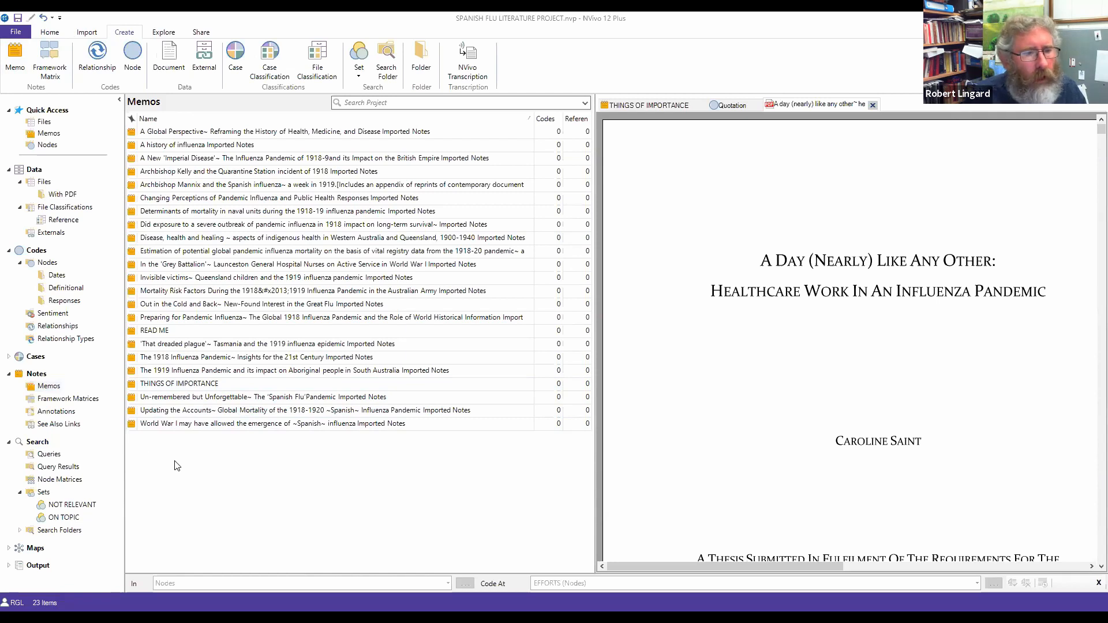
Step: Check the node and set creation options, then return to the seven top-level nodes
{"action": "left_click", "coordinate": [48, 263]}
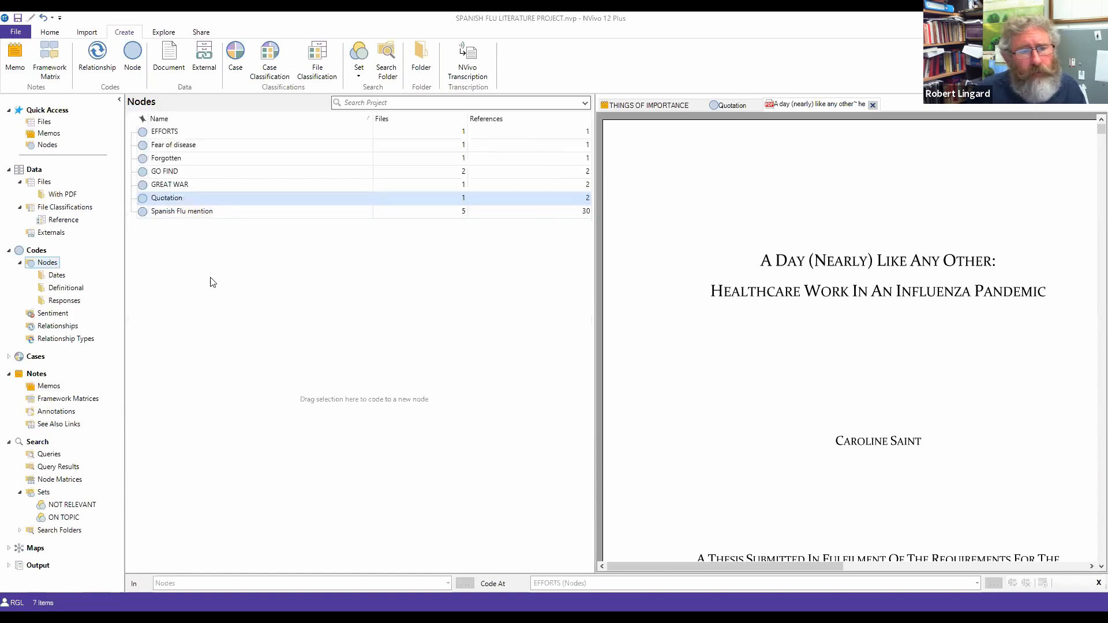
{"action": "right_click", "coordinate": [221, 276]}
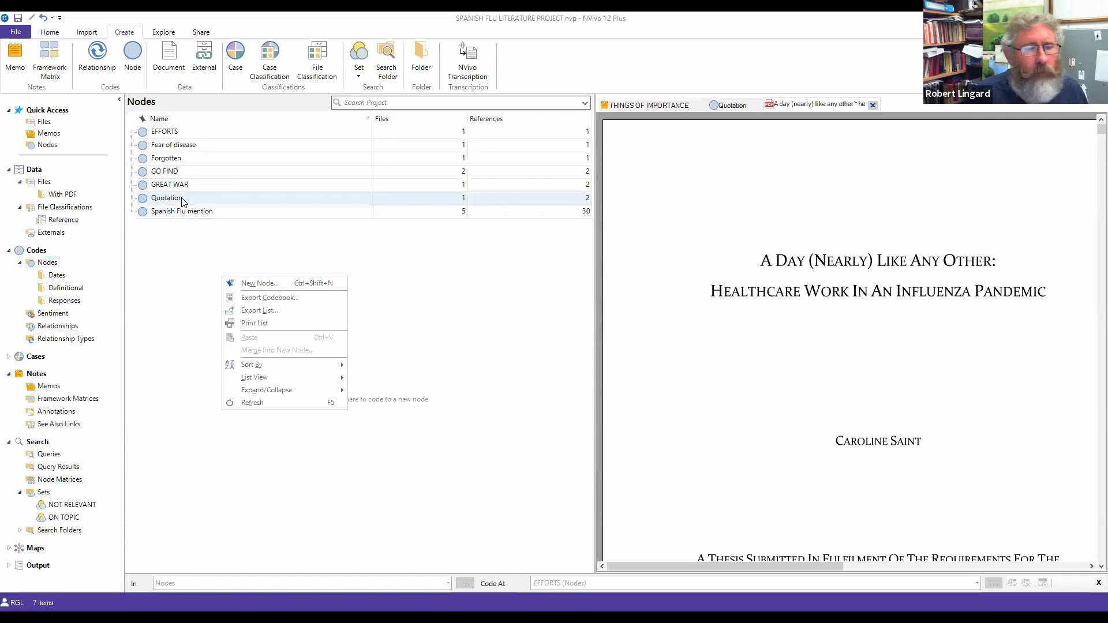
{"action": "left_click", "coordinate": [44, 492]}
{"action": "right_click", "coordinate": [324, 317]}
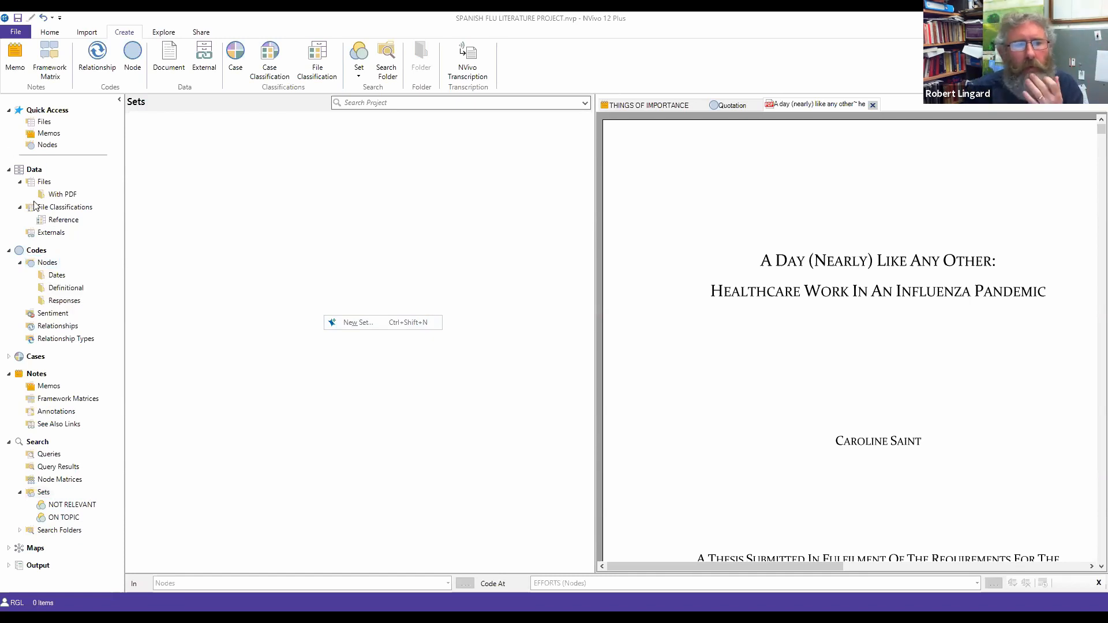
{"action": "left_click", "coordinate": [52, 267]}
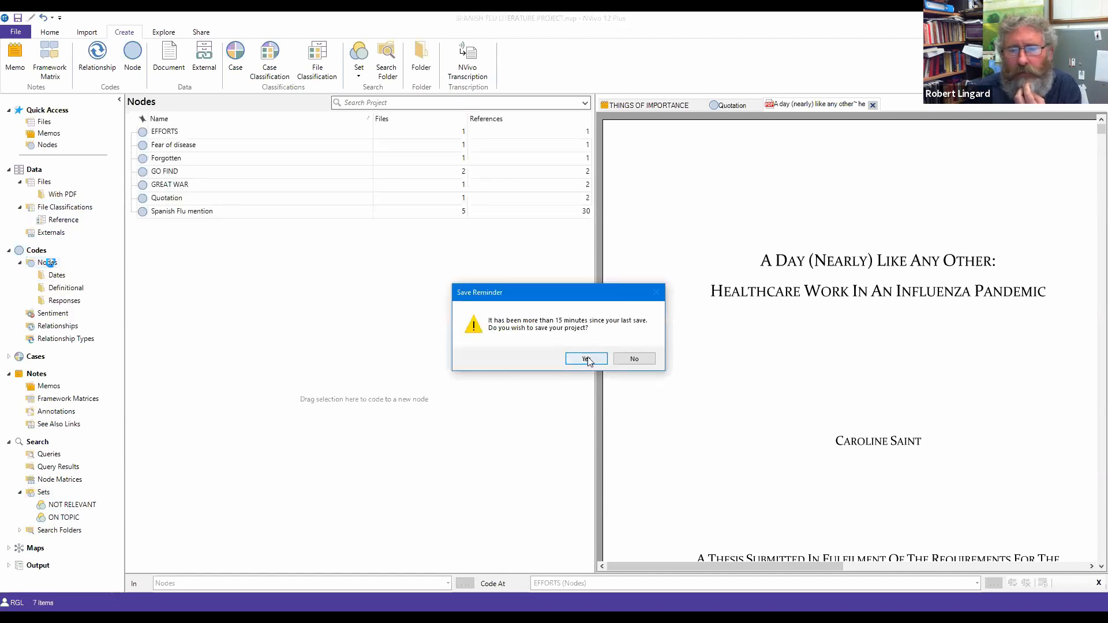
Step: Save the project at the reminder and open the Definitional folder's four nodes
{"action": "left_click", "coordinate": [587, 358]}
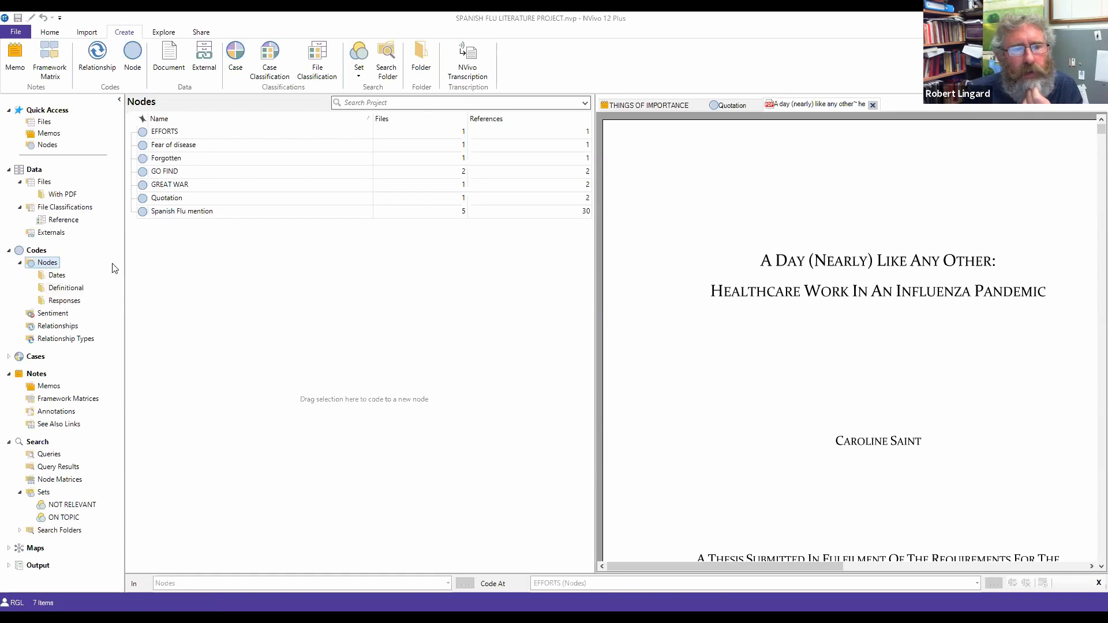
{"action": "left_click", "coordinate": [56, 275]}
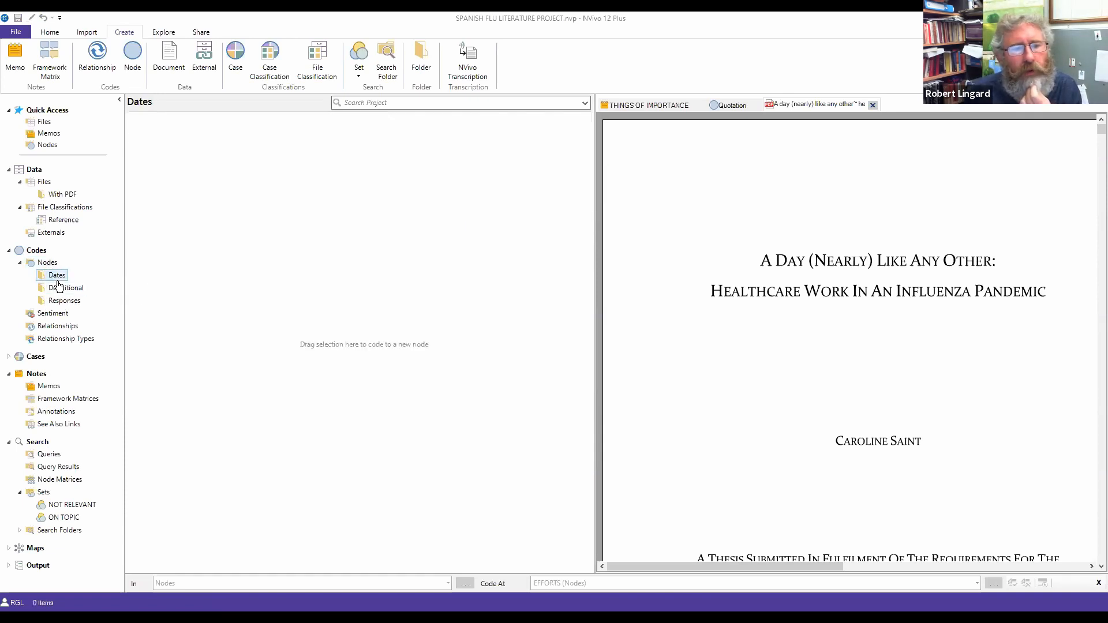
{"action": "left_click", "coordinate": [58, 288]}
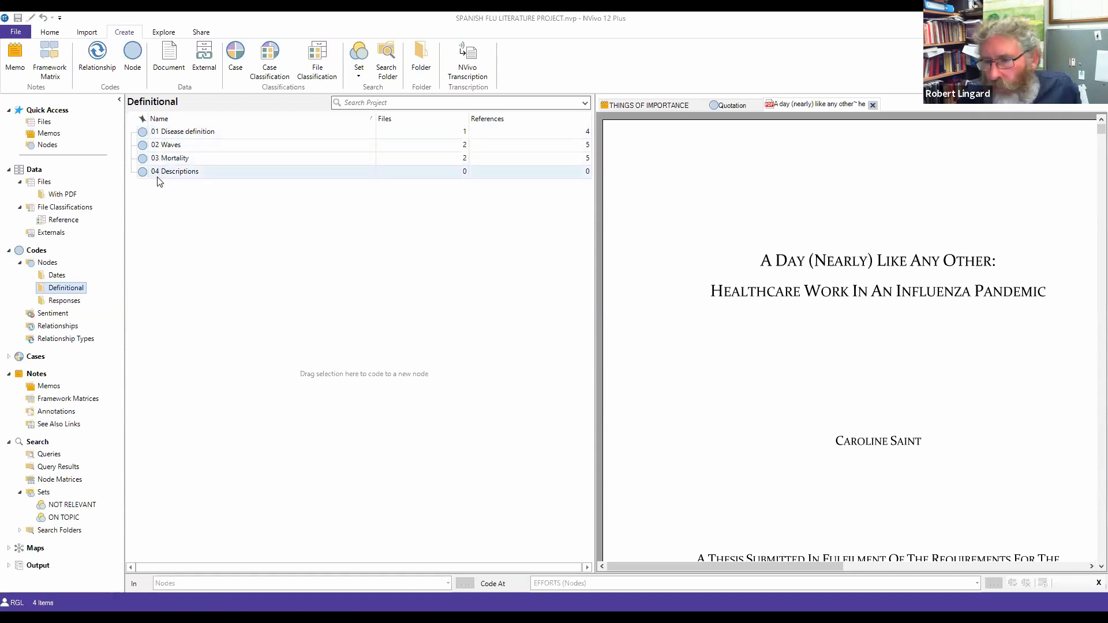
Step: Rename the 01 Disease definition node to 05 Disease definition and reload the Definitional folder
{"action": "right_click", "coordinate": [188, 134]}
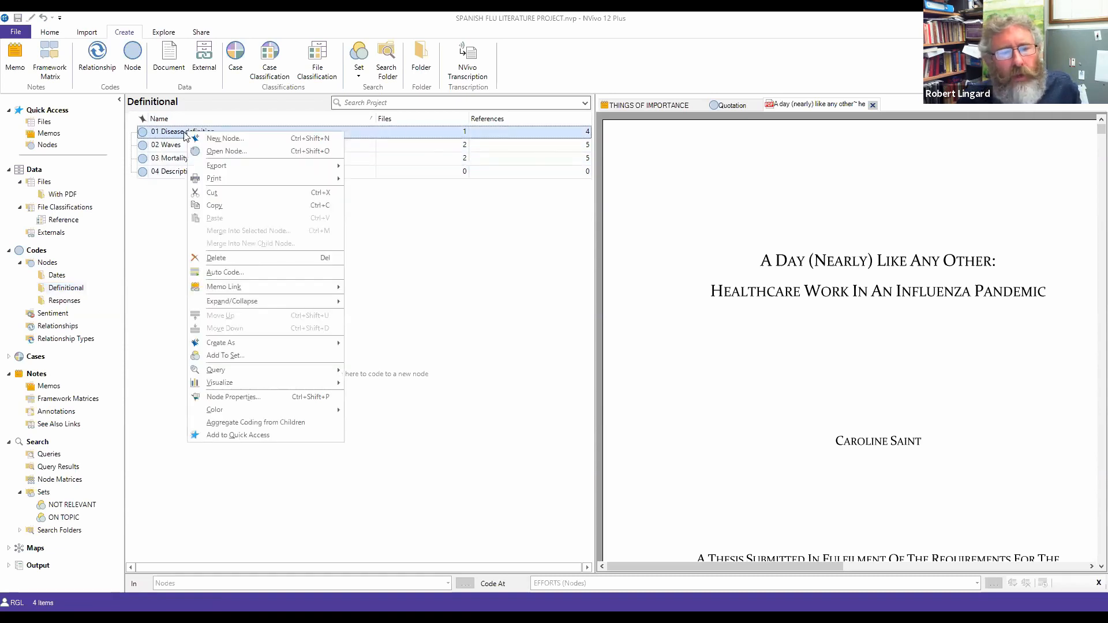
{"action": "left_click", "coordinate": [223, 398]}
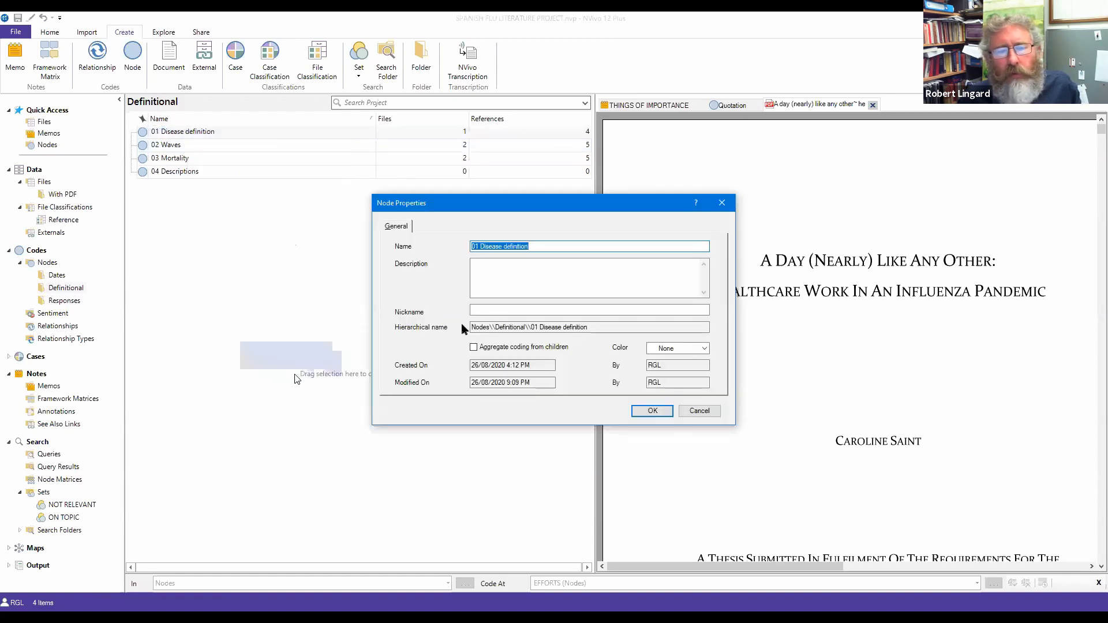
{"action": "left_click_drag", "start_coordinate": [479, 246], "coordinate": [469, 248]}
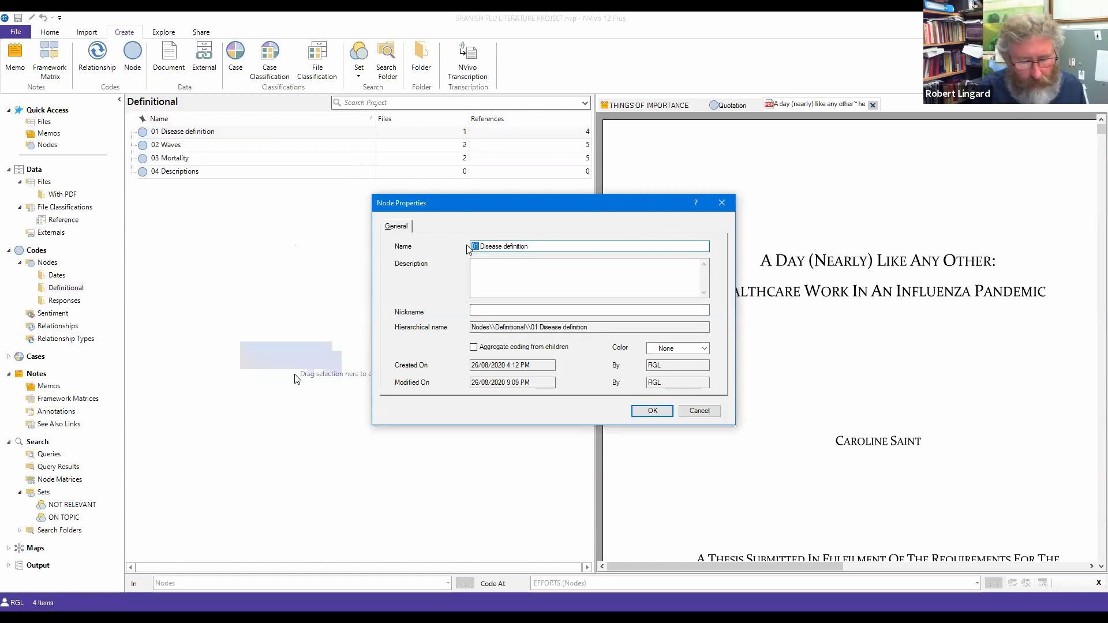
{"action": "type", "text": "05"}
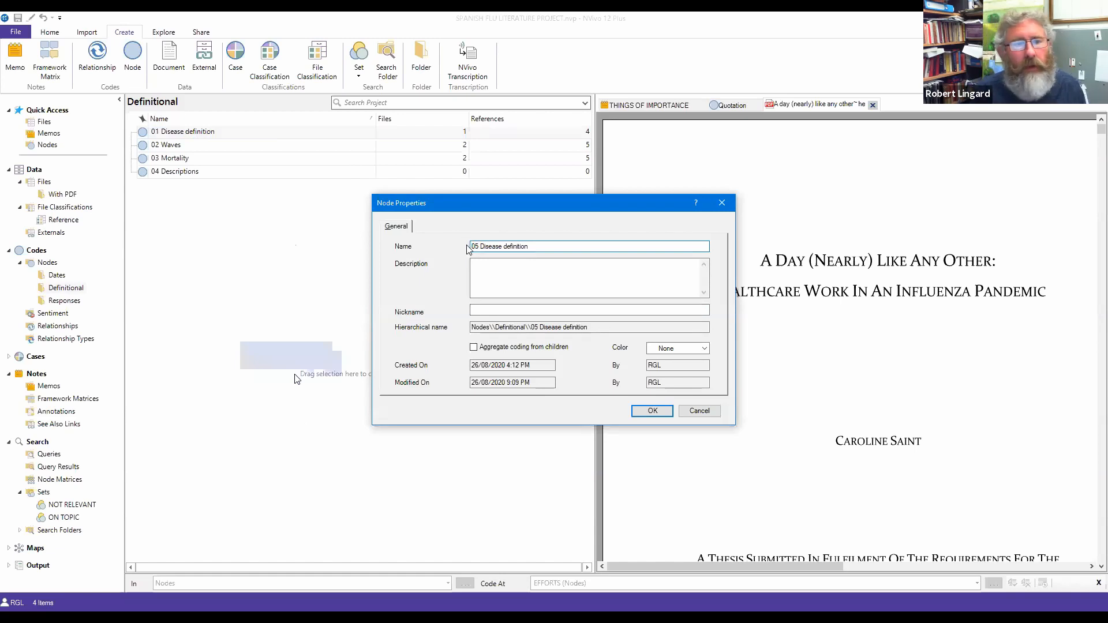
{"action": "key", "text": "Return"}
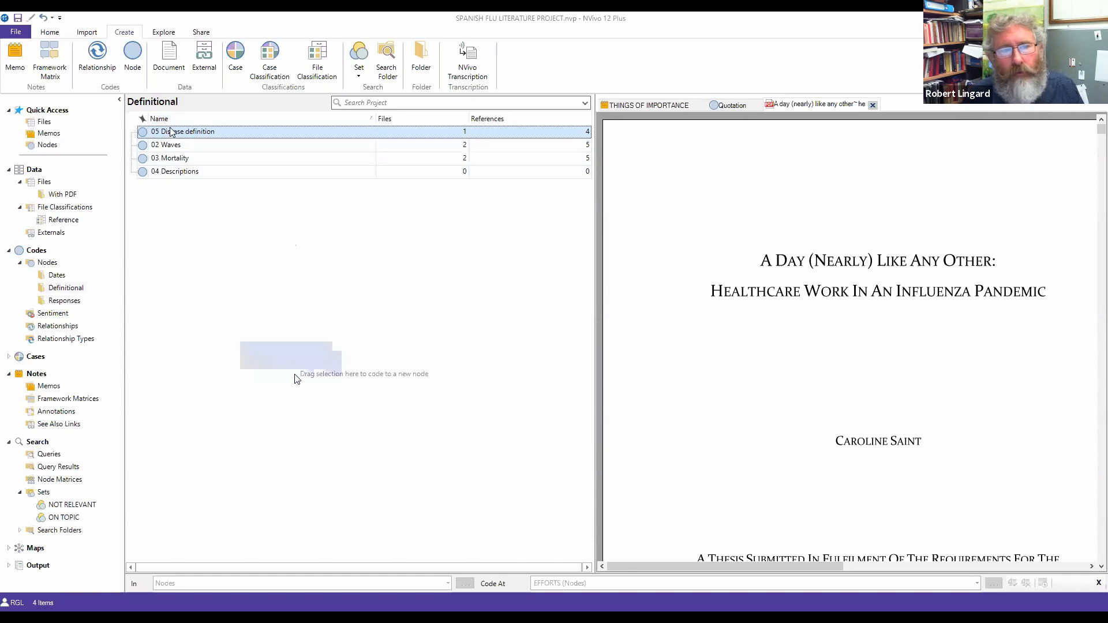
{"action": "left_click", "coordinate": [57, 276]}
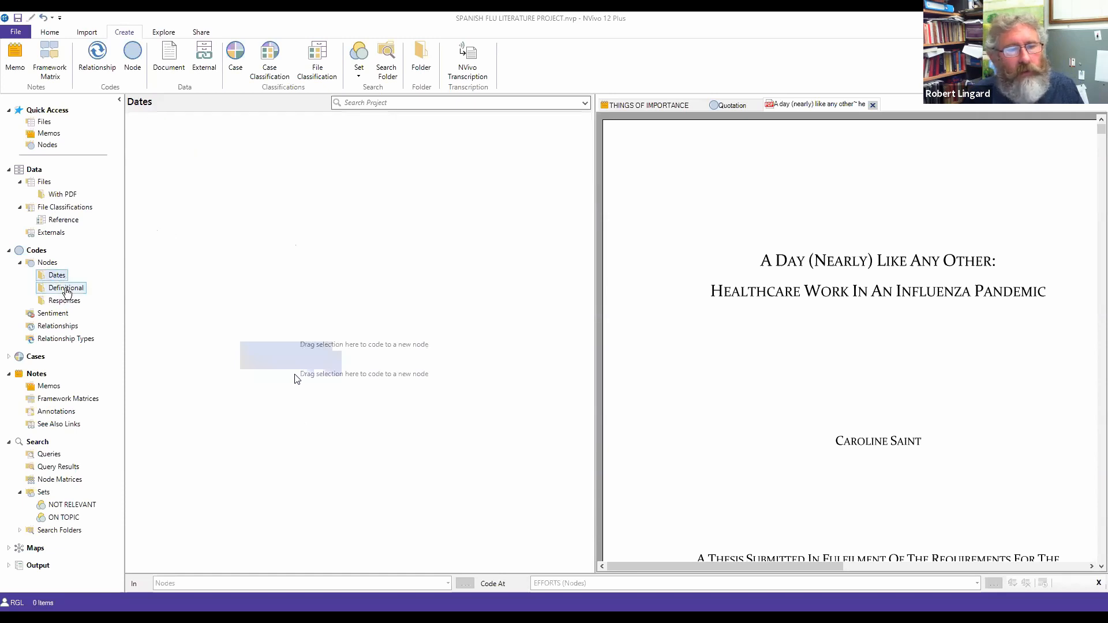
{"action": "left_click", "coordinate": [64, 288]}
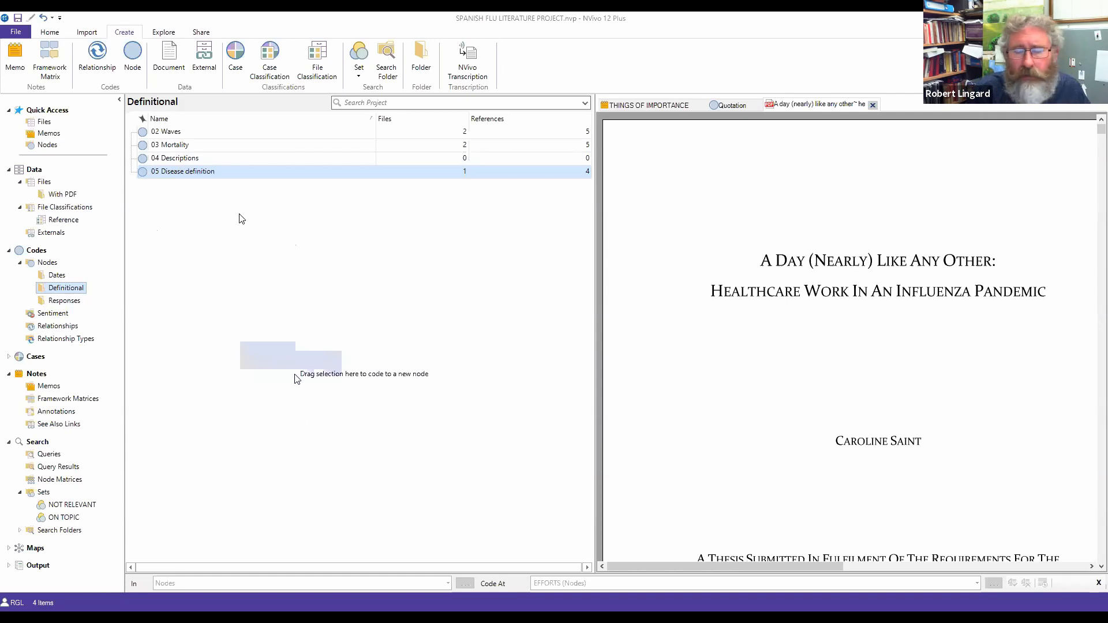
Step: Select the page 2 abstract passage from 'greater risk' to 'employment sufficiently' in the thesis PDF
{"action": "left_click", "coordinate": [53, 195]}
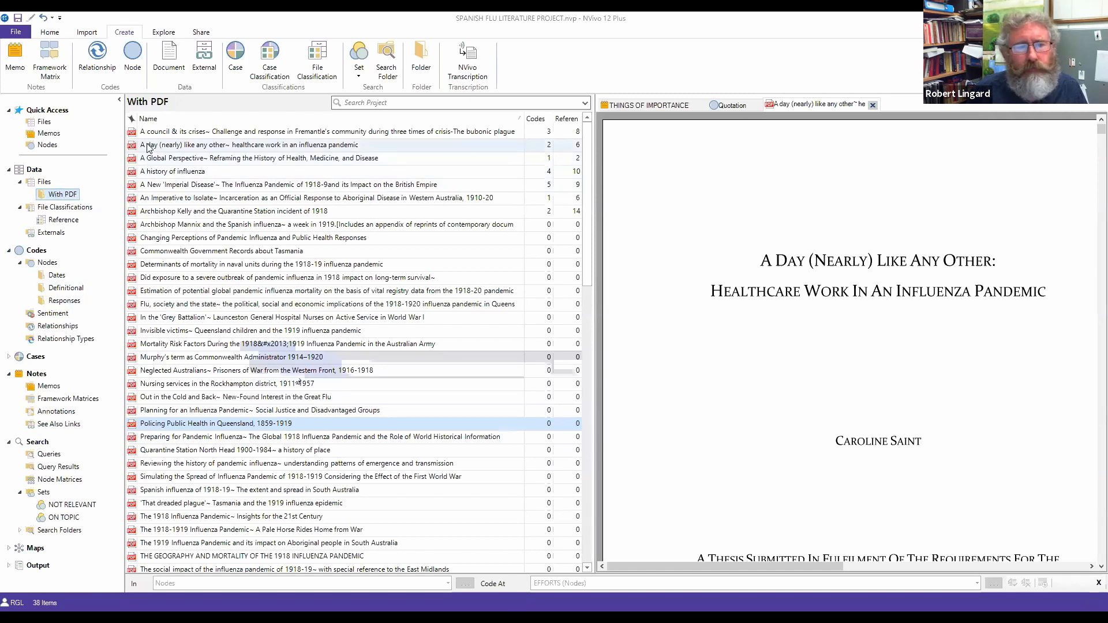
{"action": "left_click", "coordinate": [149, 146]}
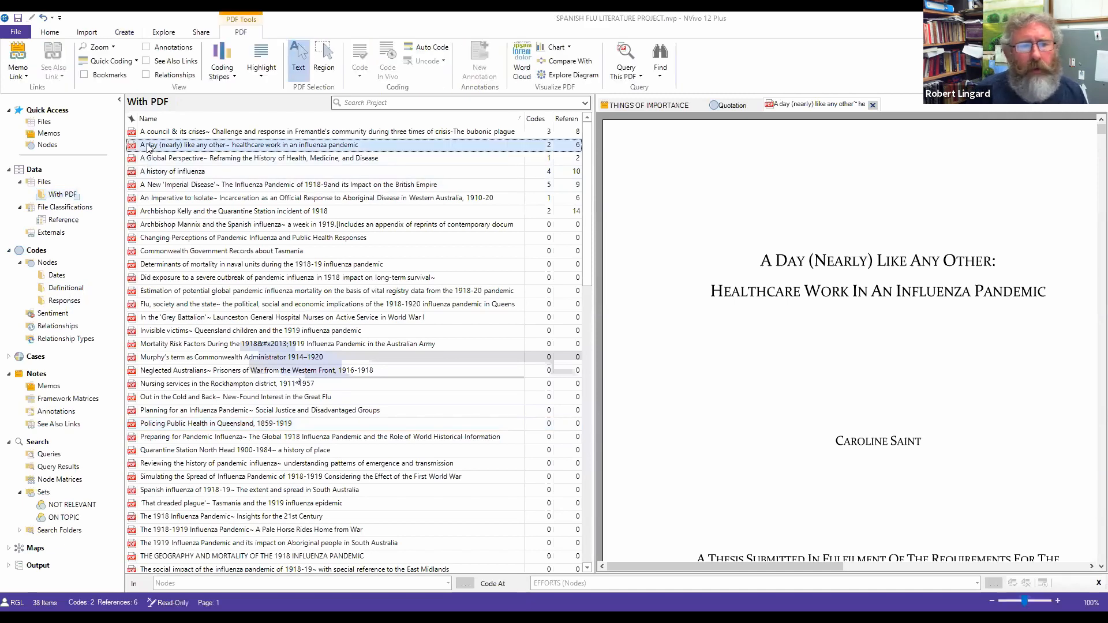
{"action": "scroll", "coordinate": [735, 345], "scroll_direction": "down", "scroll_amount": 10}
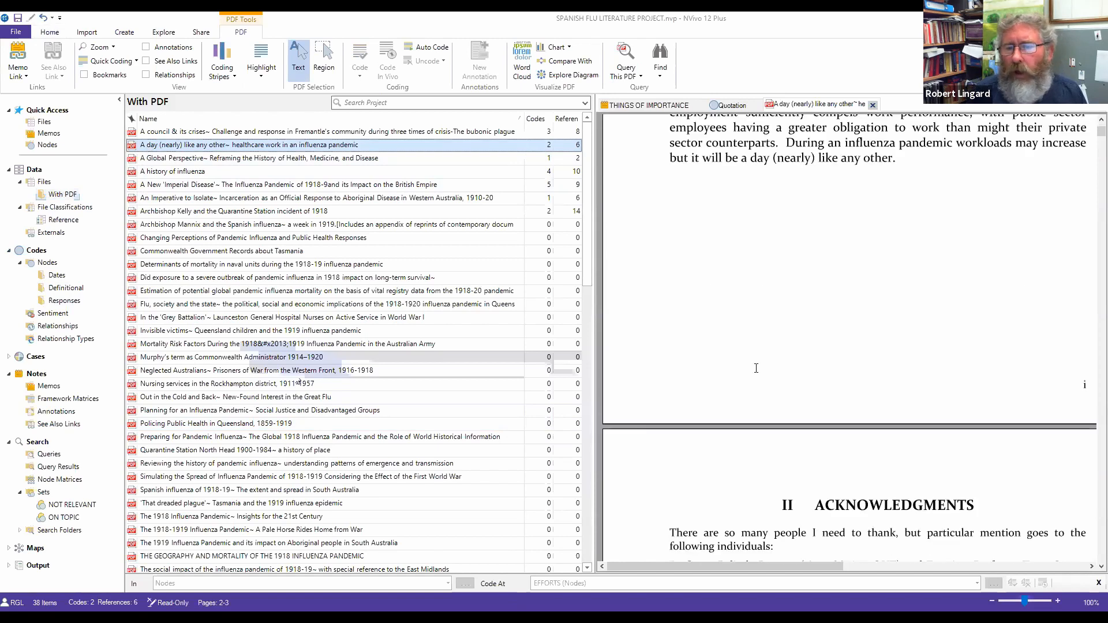
{"action": "left_click_drag", "start_coordinate": [661, 326], "coordinate": [809, 347]}
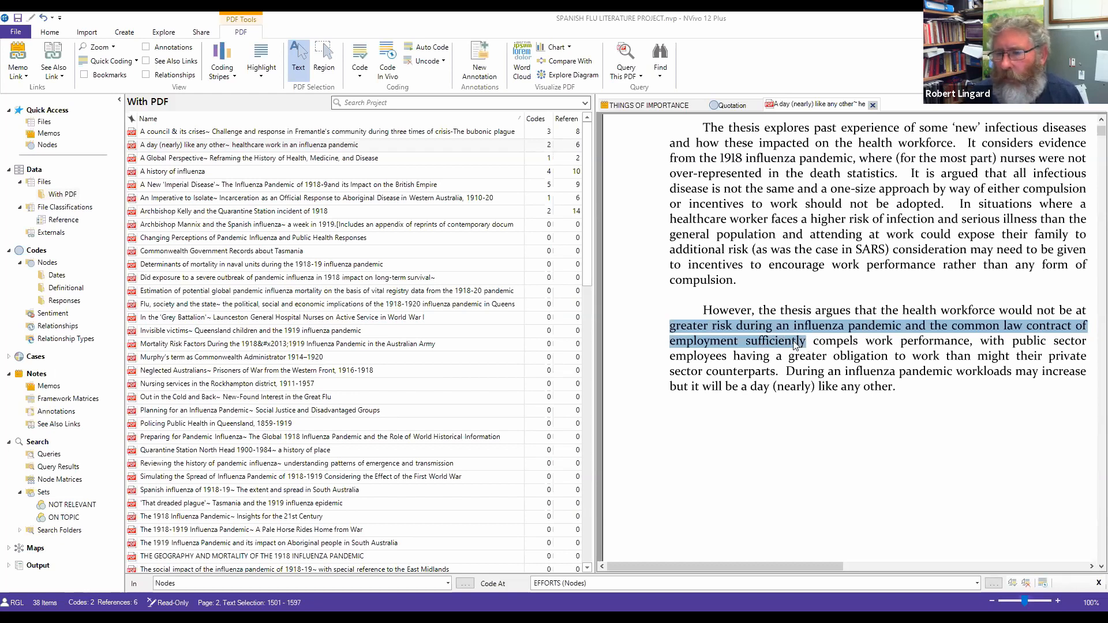
Step: Code the selected abstract passage to a newly created TESTING node, then list the top-level nodes
{"action": "right_click", "coordinate": [796, 344]}
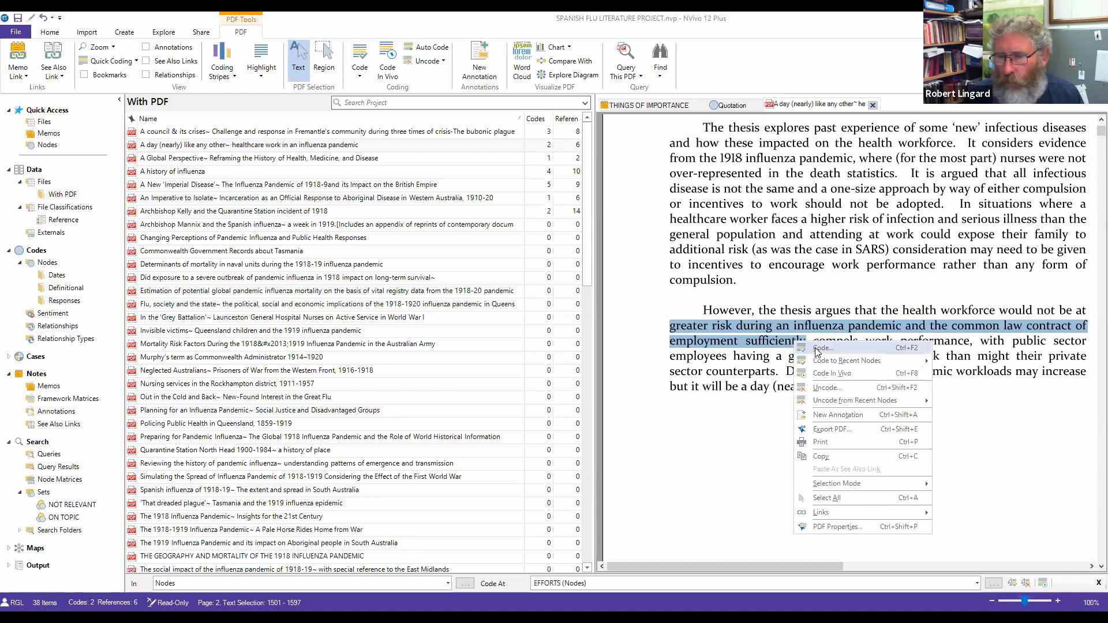
{"action": "left_click", "coordinate": [818, 348]}
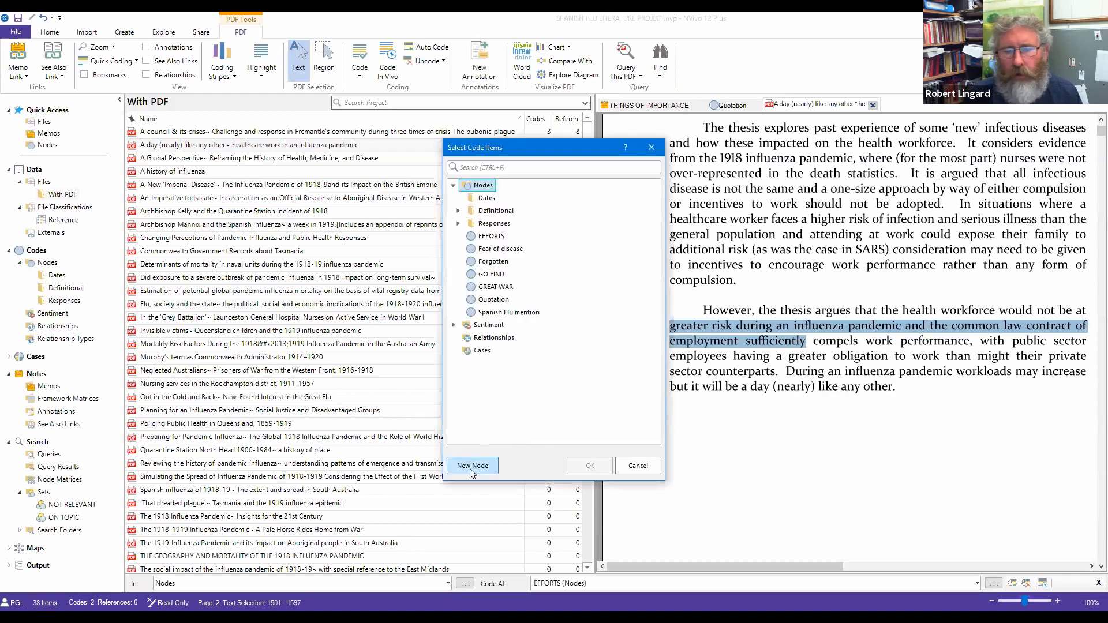
{"action": "left_click", "coordinate": [472, 466]}
{"action": "type", "text": "TESTING"}
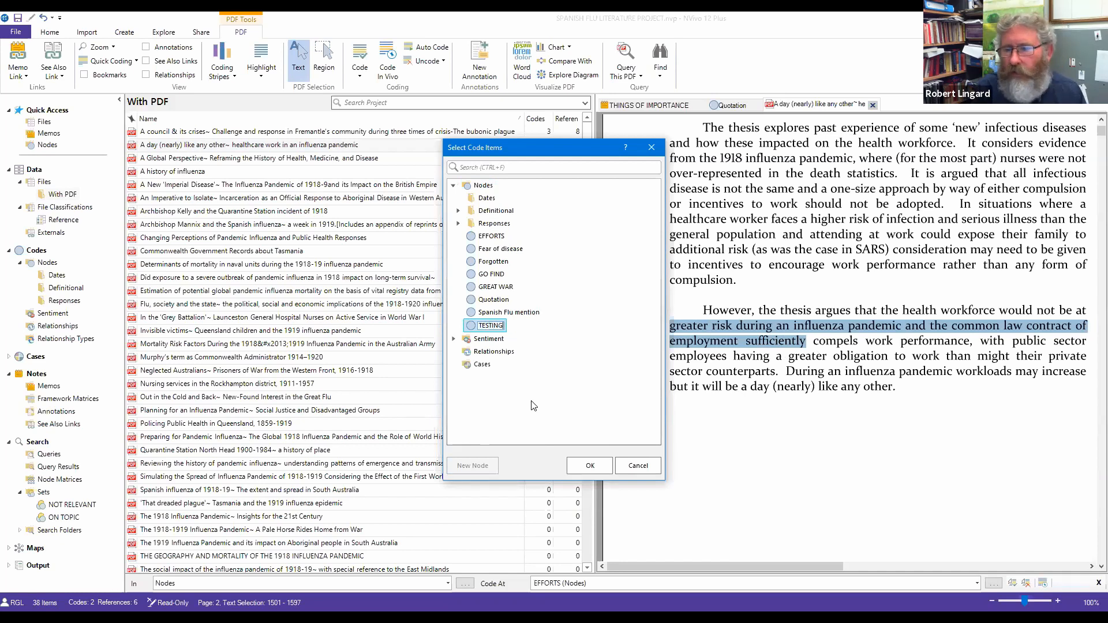
{"action": "left_click", "coordinate": [595, 472]}
{"action": "left_click", "coordinate": [590, 466]}
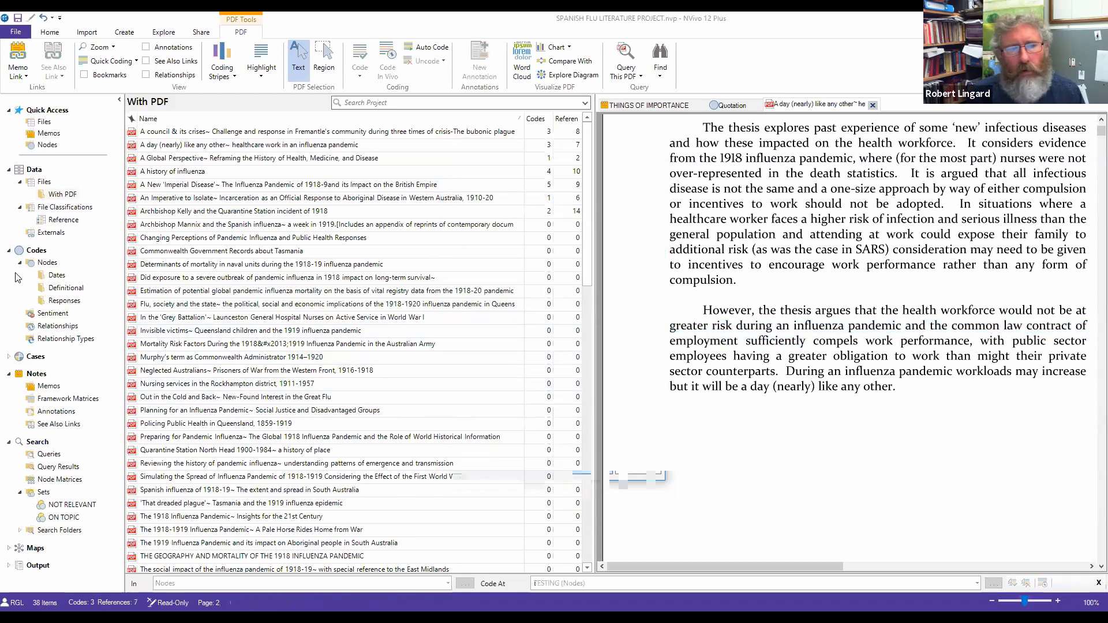
{"action": "double_click", "coordinate": [44, 264]}
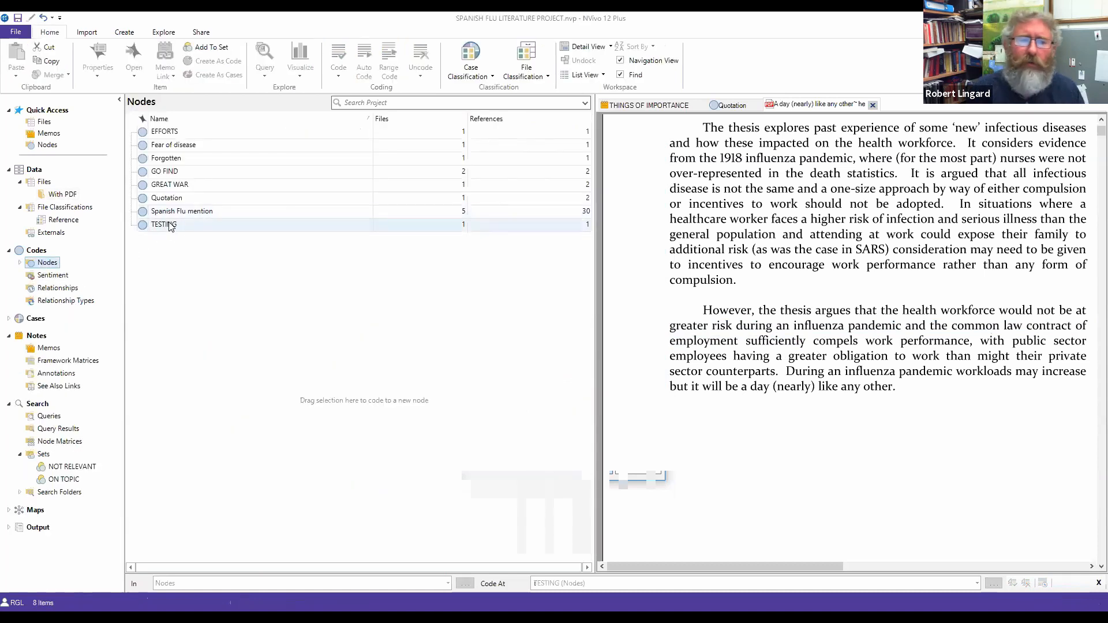
Step: Move the TESTING node into the Definitional folder
{"action": "left_click", "coordinate": [20, 263]}
{"action": "left_click", "coordinate": [139, 228]}
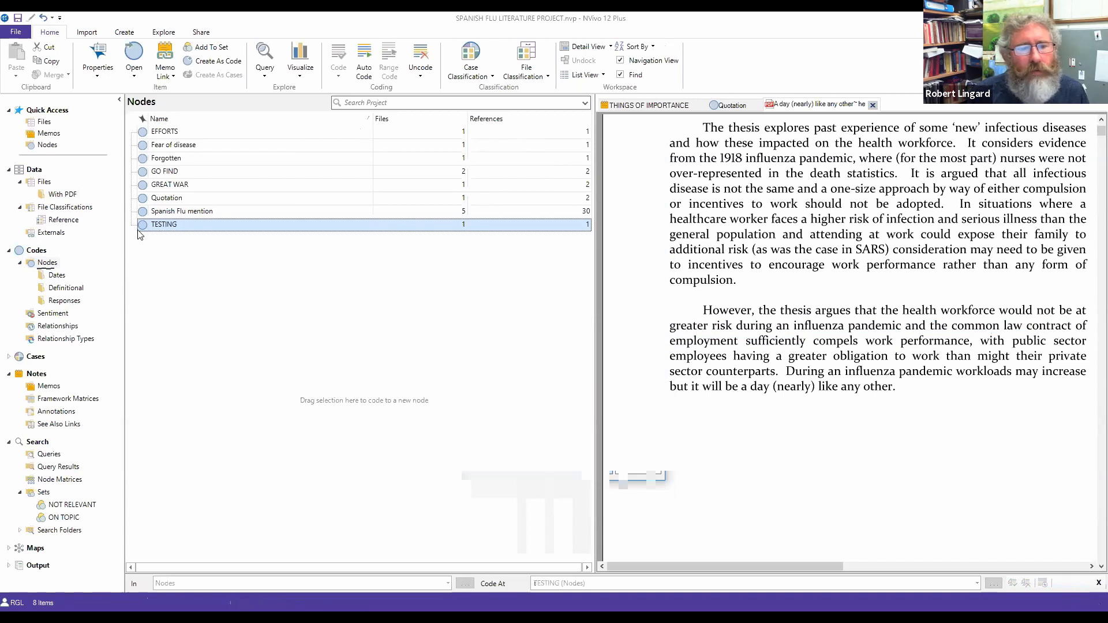
{"action": "left_click", "coordinate": [82, 290]}
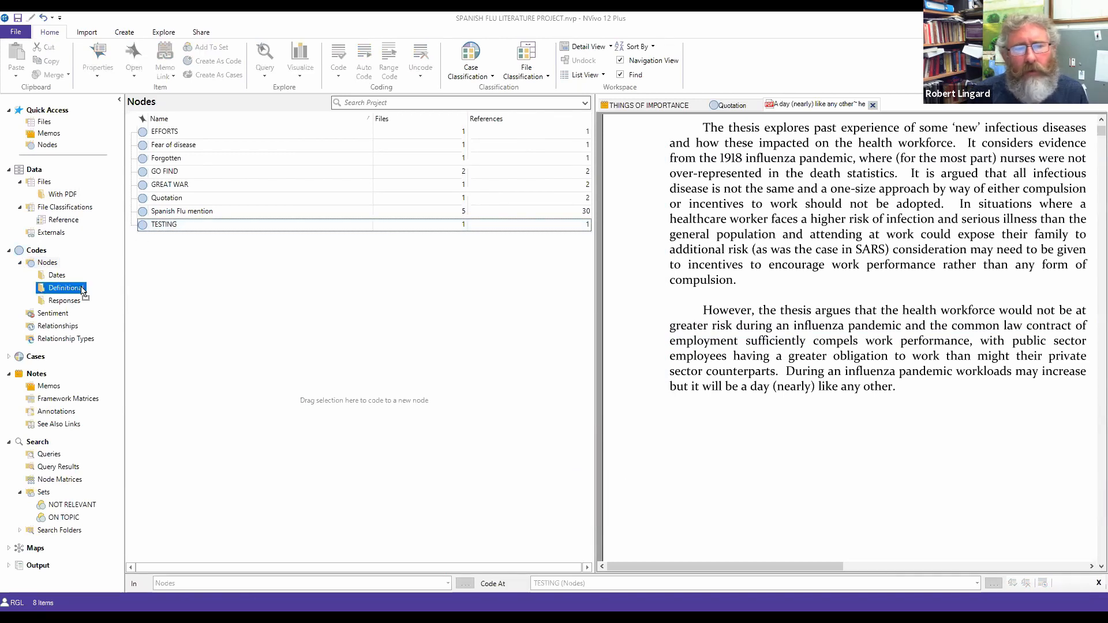
{"action": "left_click_drag", "start_coordinate": [81, 289], "coordinate": [81, 291]}
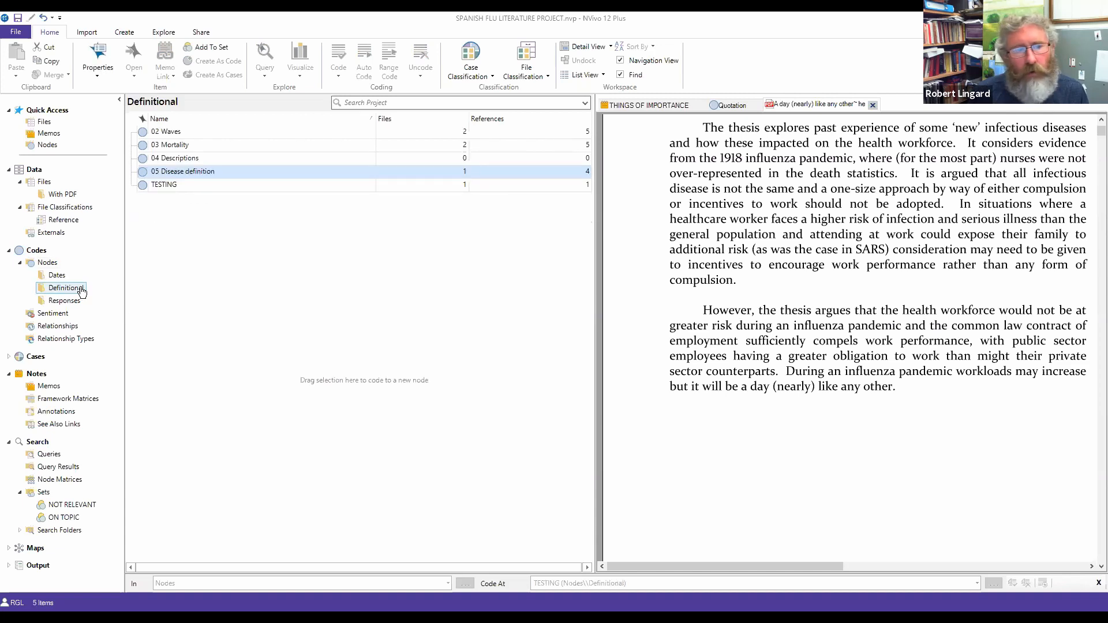
Step: Move the GREAT WAR node into the Definitional folder as well
{"action": "left_click", "coordinate": [41, 266]}
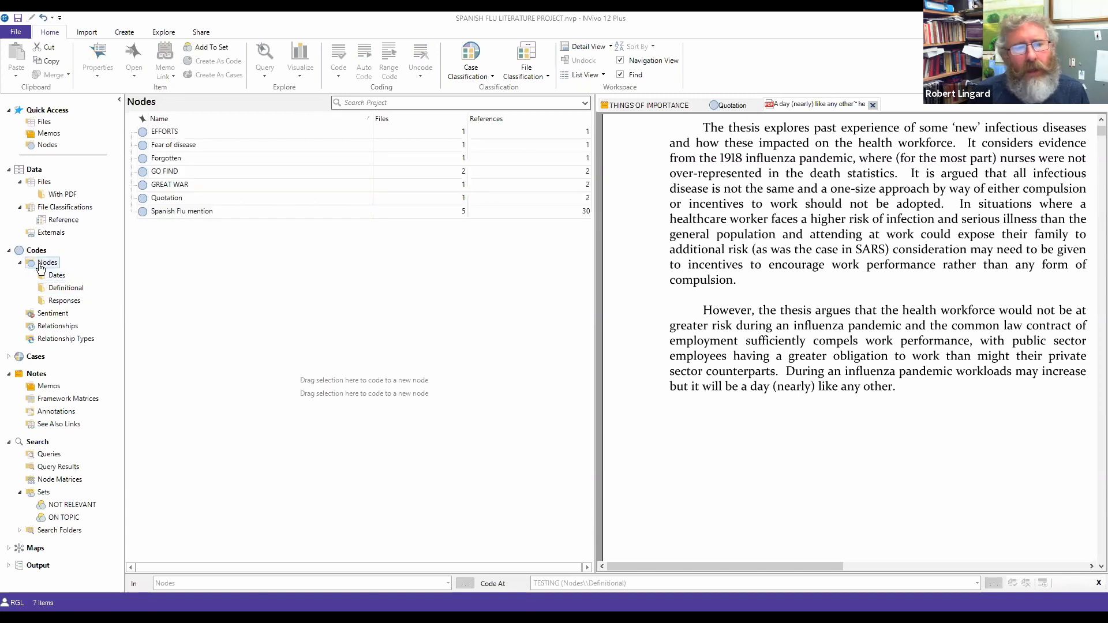
{"action": "left_click", "coordinate": [144, 186]}
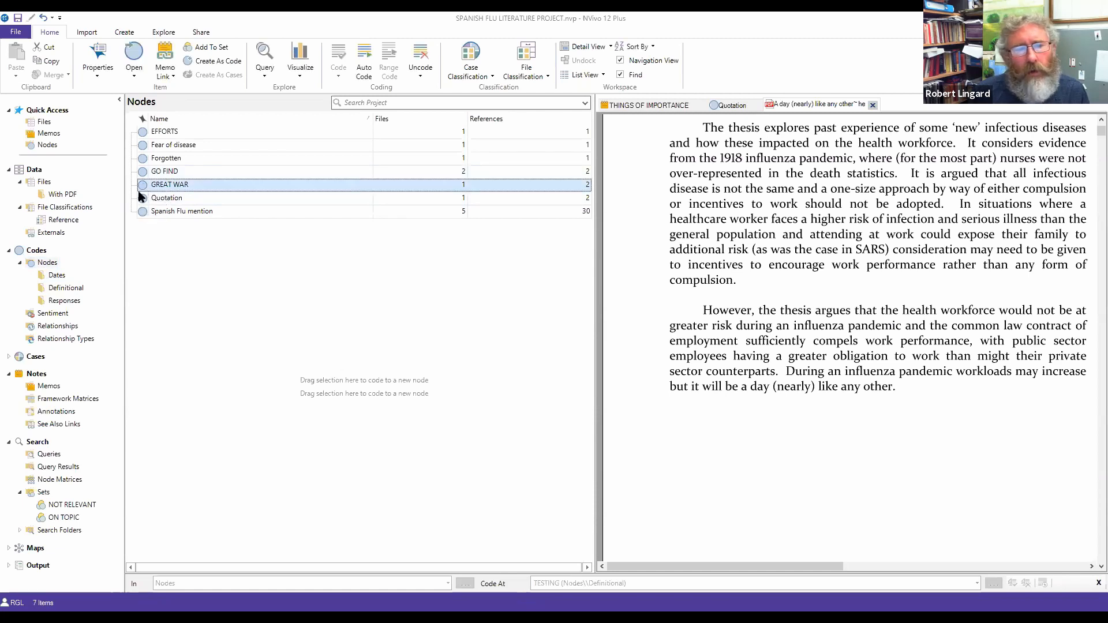
{"action": "left_click", "coordinate": [79, 288]}
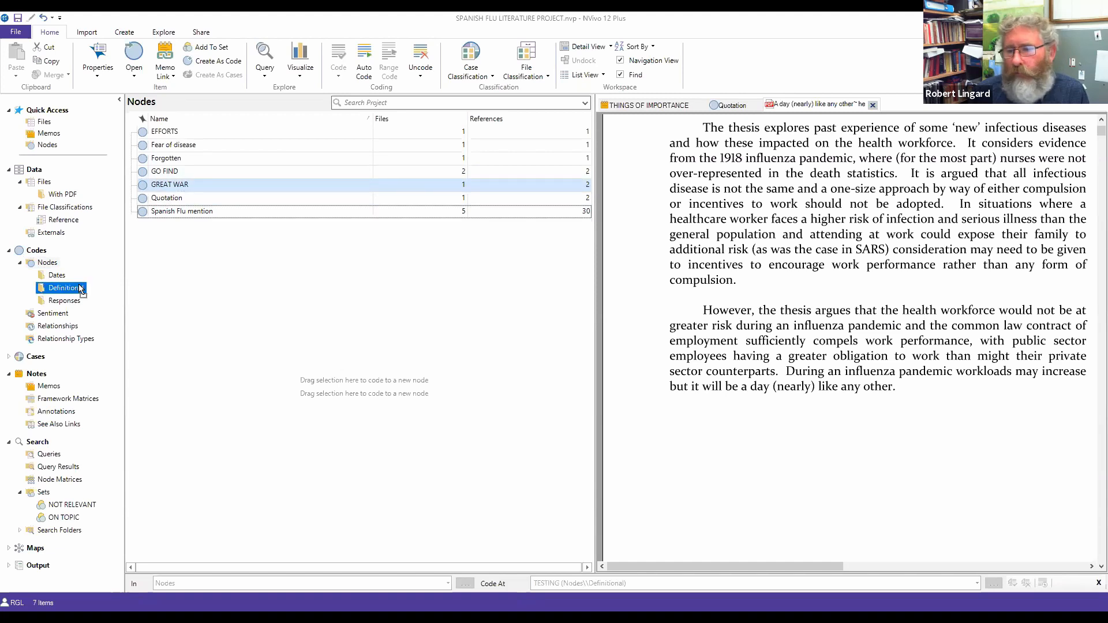
{"action": "left_click_drag", "start_coordinate": [80, 285], "coordinate": [79, 285]}
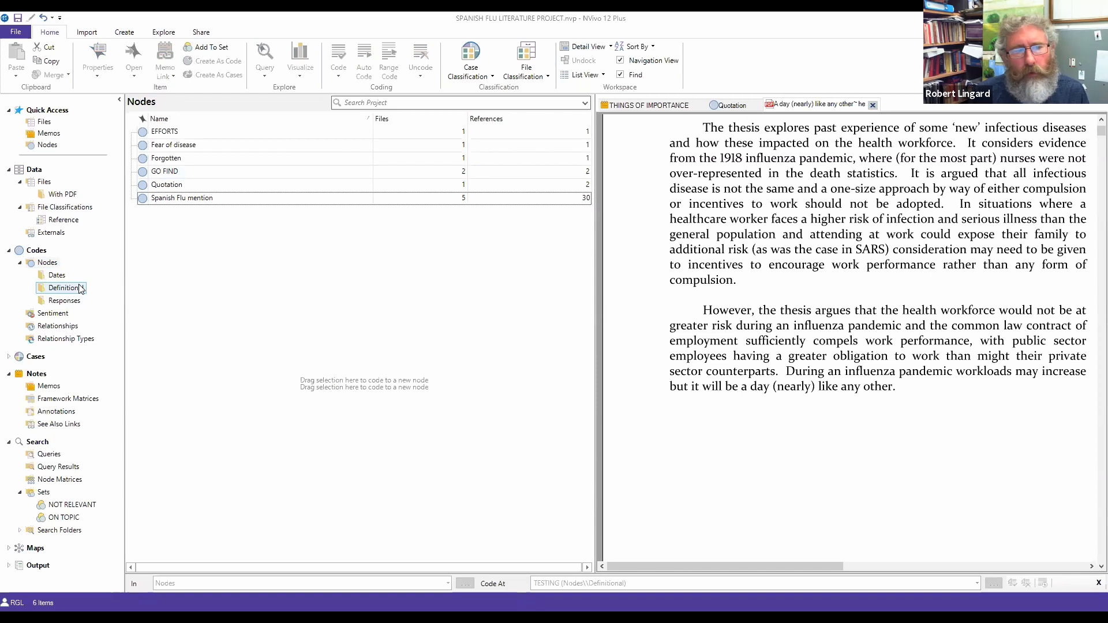
Step: Open the War Memorial external from the Externals list and make its empty text editable
{"action": "left_click", "coordinate": [55, 236]}
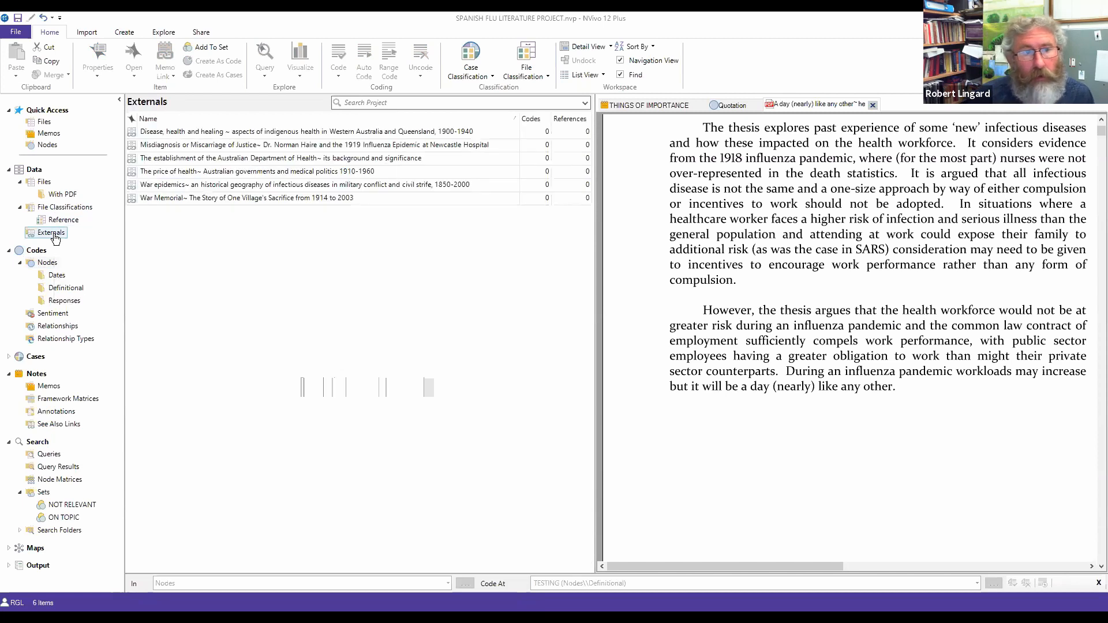
{"action": "left_click", "coordinate": [155, 199]}
{"action": "double_click", "coordinate": [155, 198]}
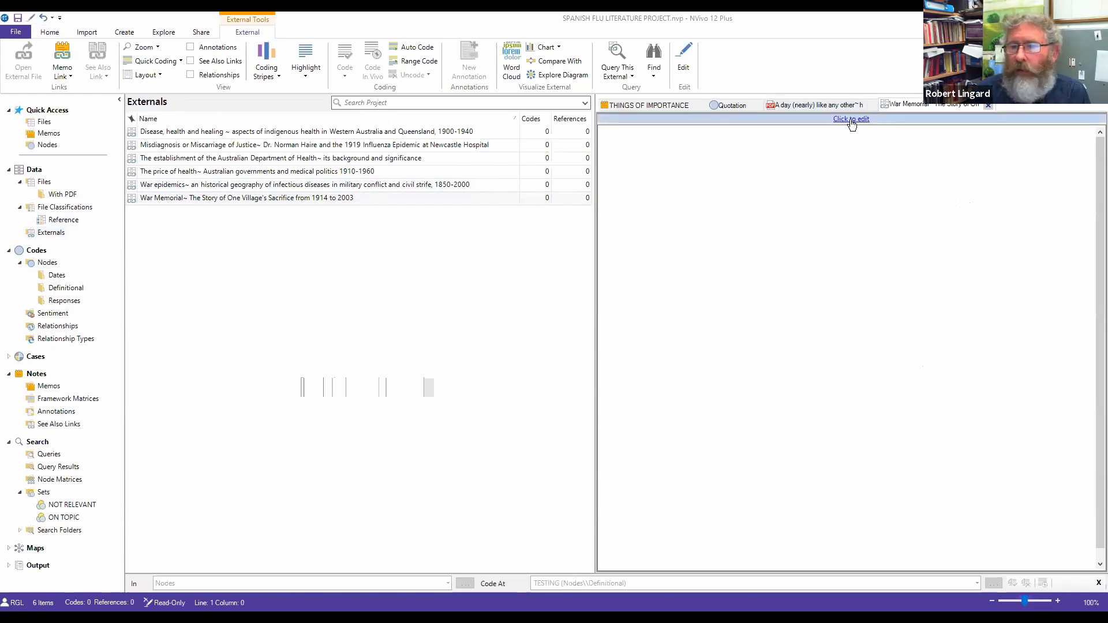
{"action": "left_click", "coordinate": [851, 119]}
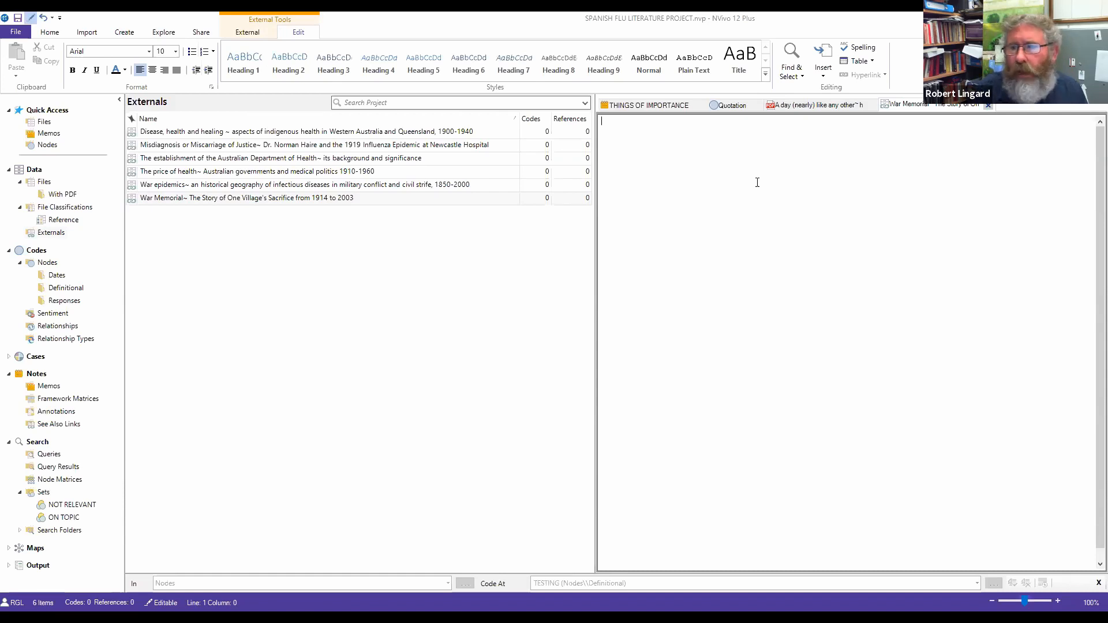
Step: Type 'REFERENCES Nursing dilemmas' with 'Indigenous concerns' on the next line, then select 'Nursing dilemmas'
{"action": "type", "text": "Typ"}
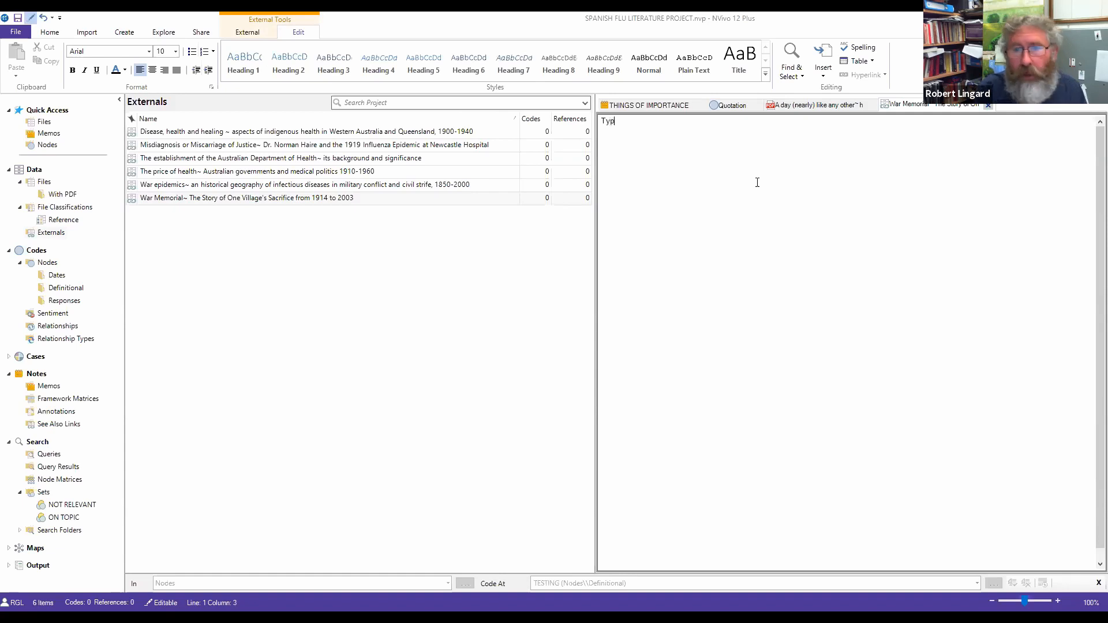
{"action": "key", "text": "BackSpace"}
{"action": "key", "text": "BackSpace"}
{"action": "key", "text": "BackSpace"}
{"action": "type", "text": "TH"}
{"action": "key", "text": "BackSpace"}
{"action": "key", "text": "BackSpace"}
{"action": "type", "text": "REFER"}
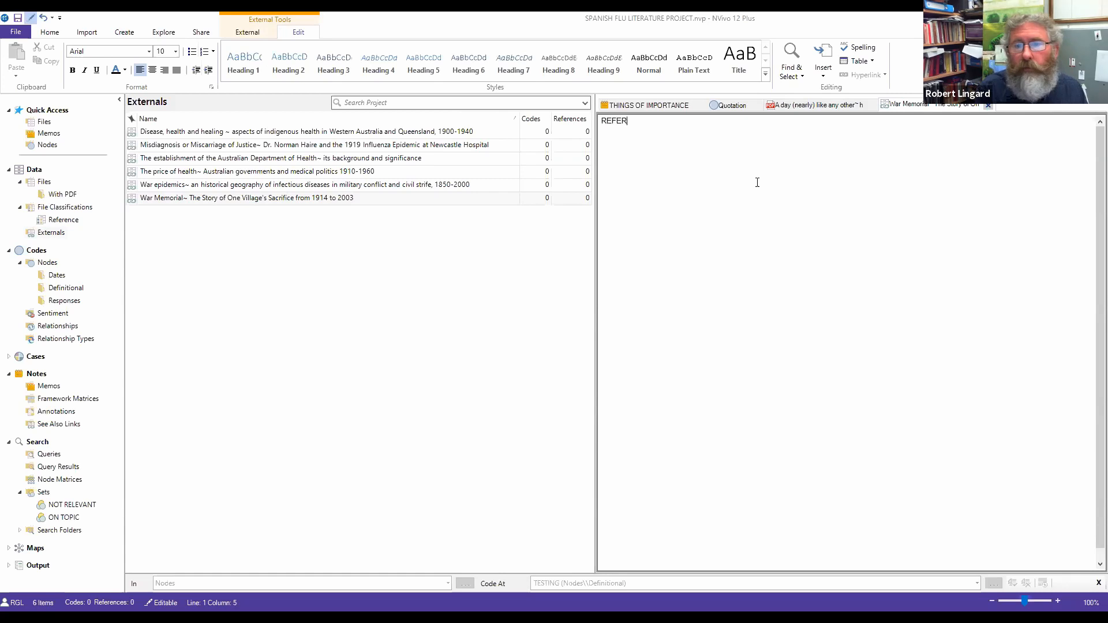
{"action": "type", "text": "ENCES"}
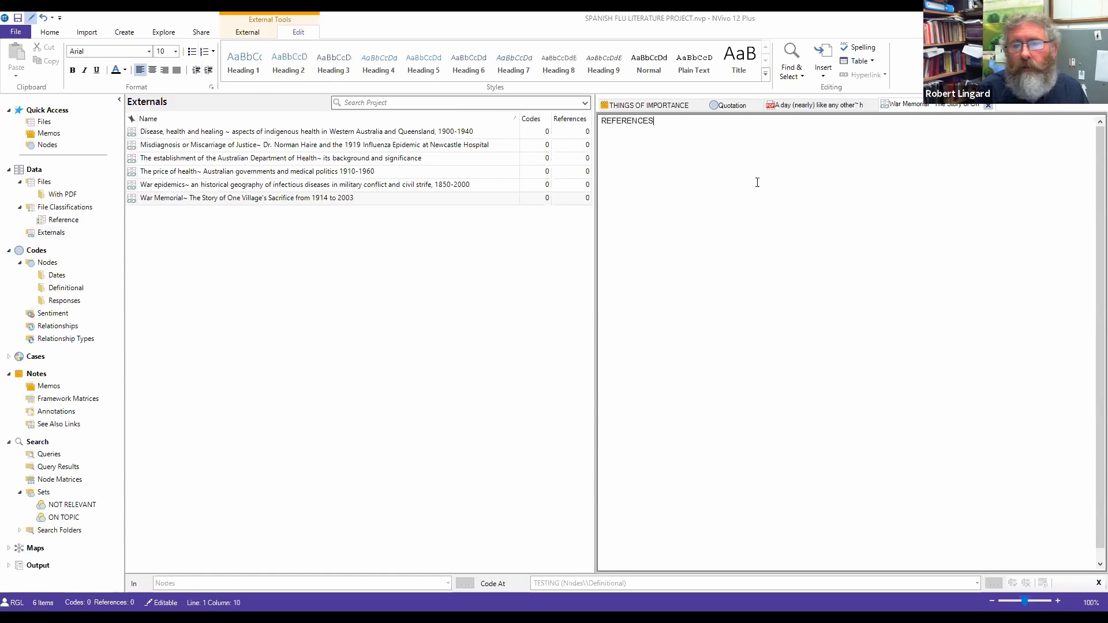
{"action": "type", "text": " Nursing dilemmas"}
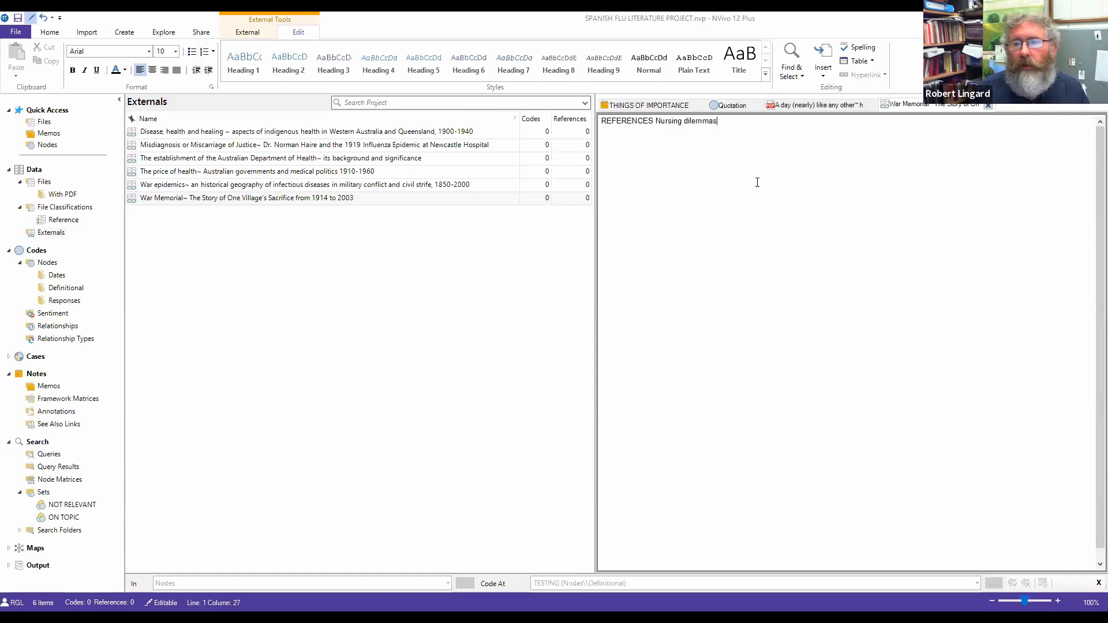
{"action": "key", "text": "Return"}
{"action": "key", "text": "Return"}
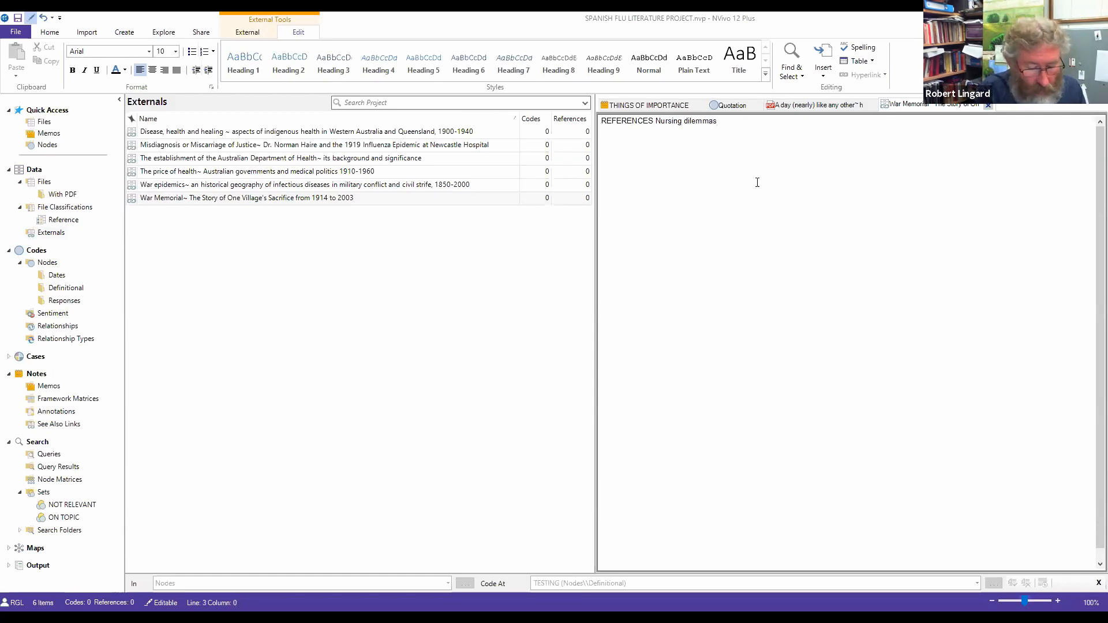
{"action": "type", "text": "Ind"}
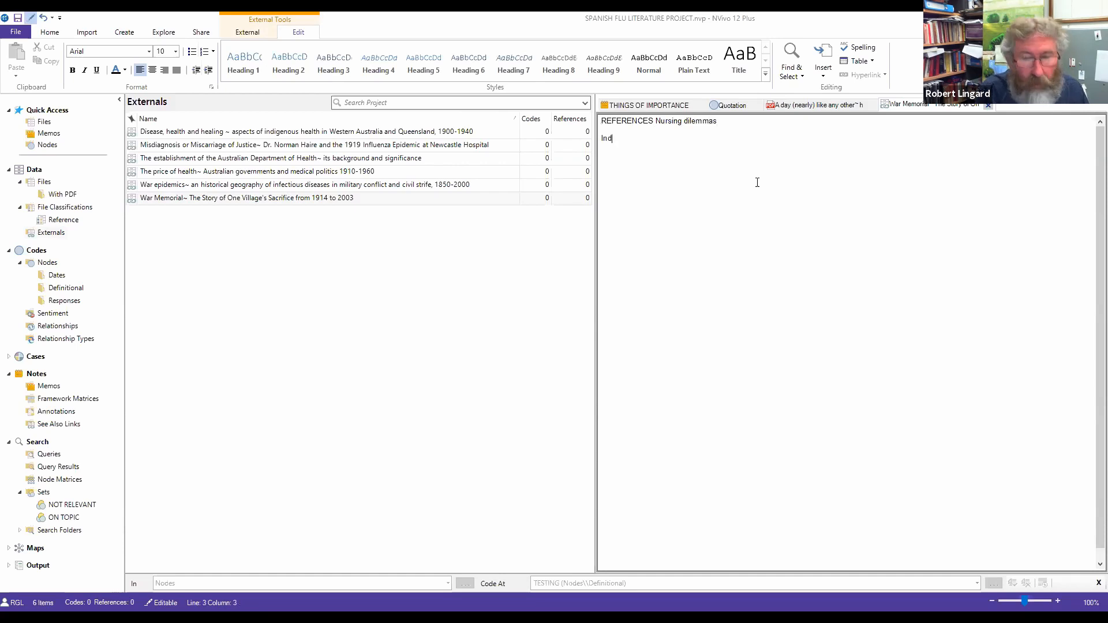
{"action": "type", "text": "ig"}
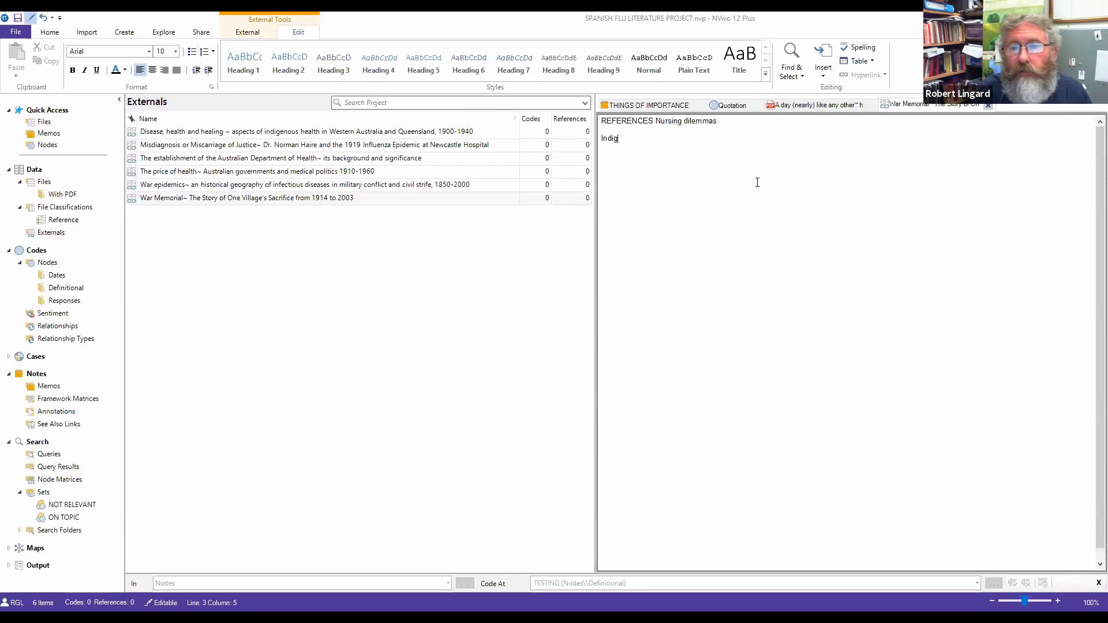
{"action": "type", "text": "enous con"}
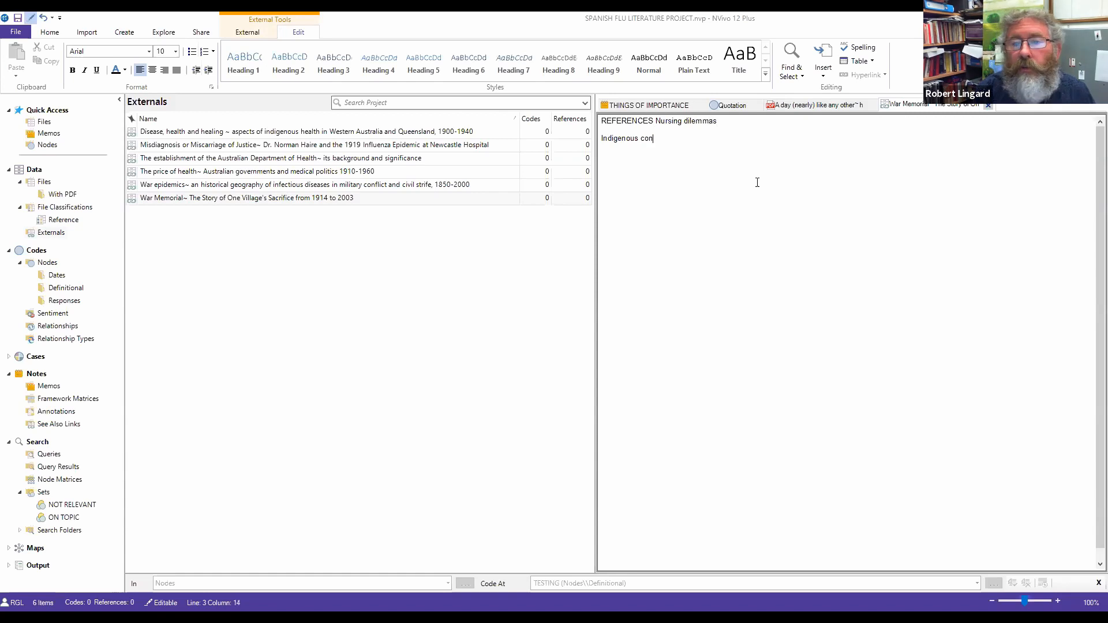
{"action": "type", "text": "cerns"}
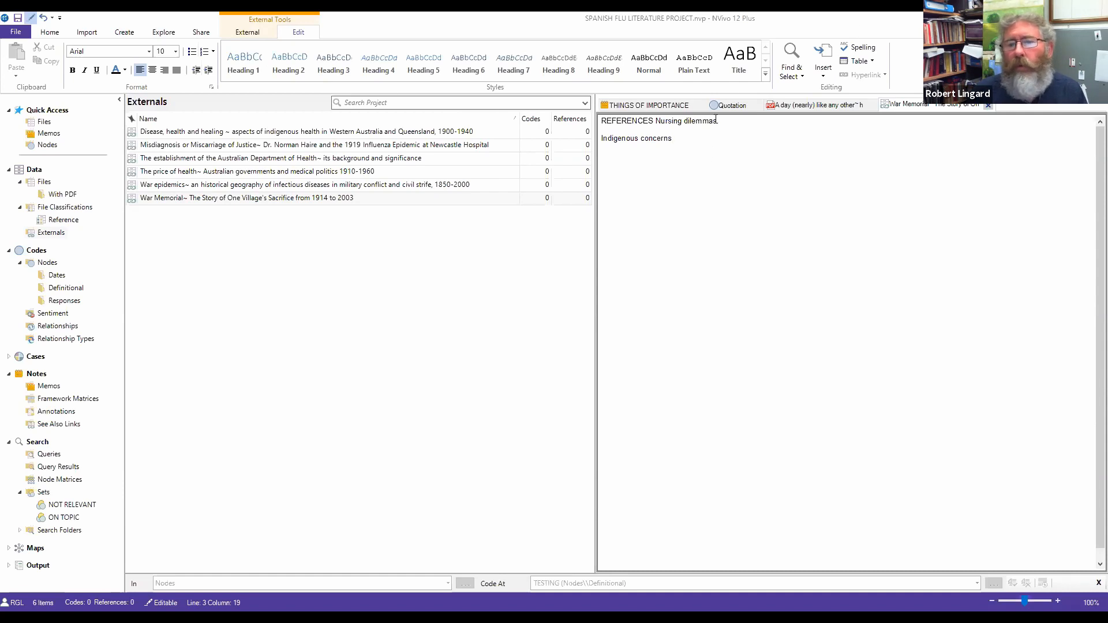
{"action": "left_click_drag", "start_coordinate": [718, 120], "coordinate": [657, 120]}
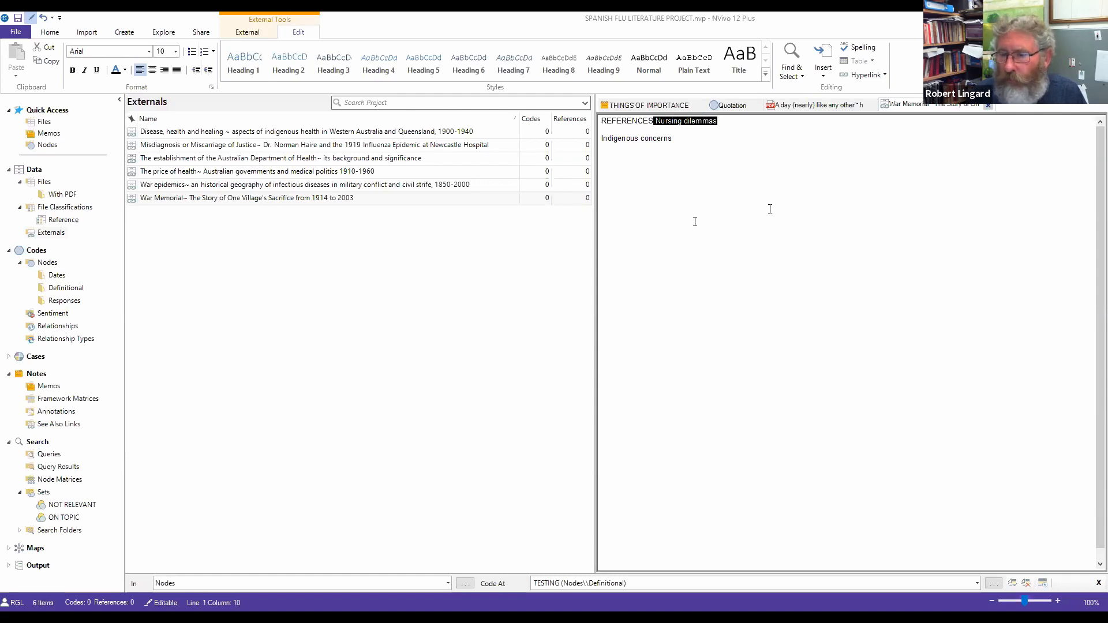
Step: Code the selected 'Nursing dilemmas' text at a new node named NURSING
{"action": "right_click", "coordinate": [706, 123]}
{"action": "left_click", "coordinate": [733, 130]}
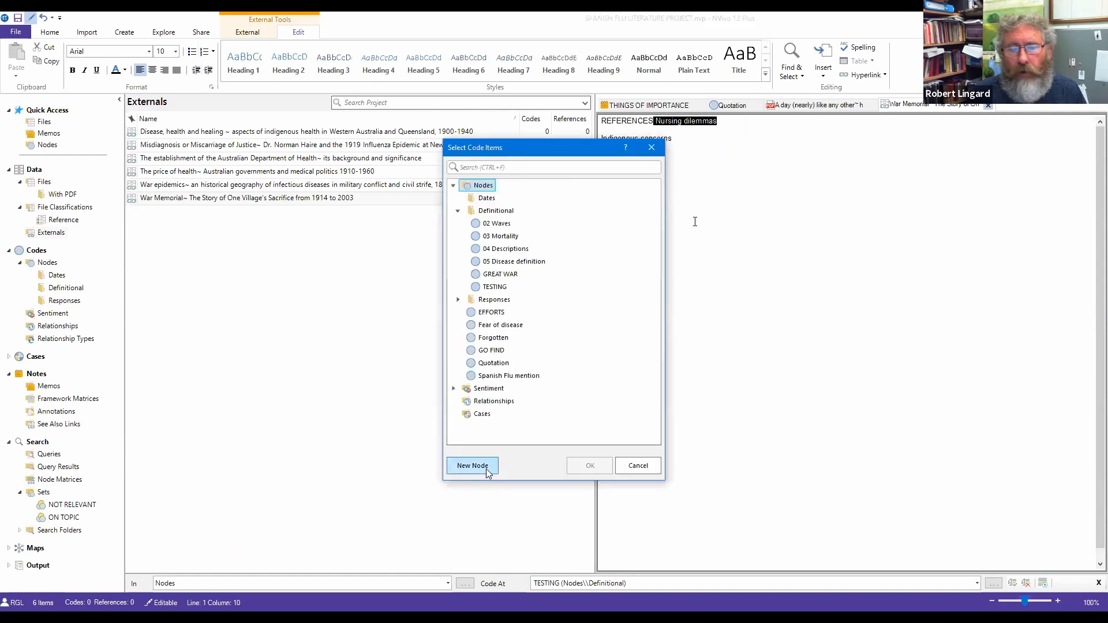
{"action": "left_click", "coordinate": [487, 466]}
{"action": "type", "text": "NURSING"}
{"action": "key", "text": "Return"}
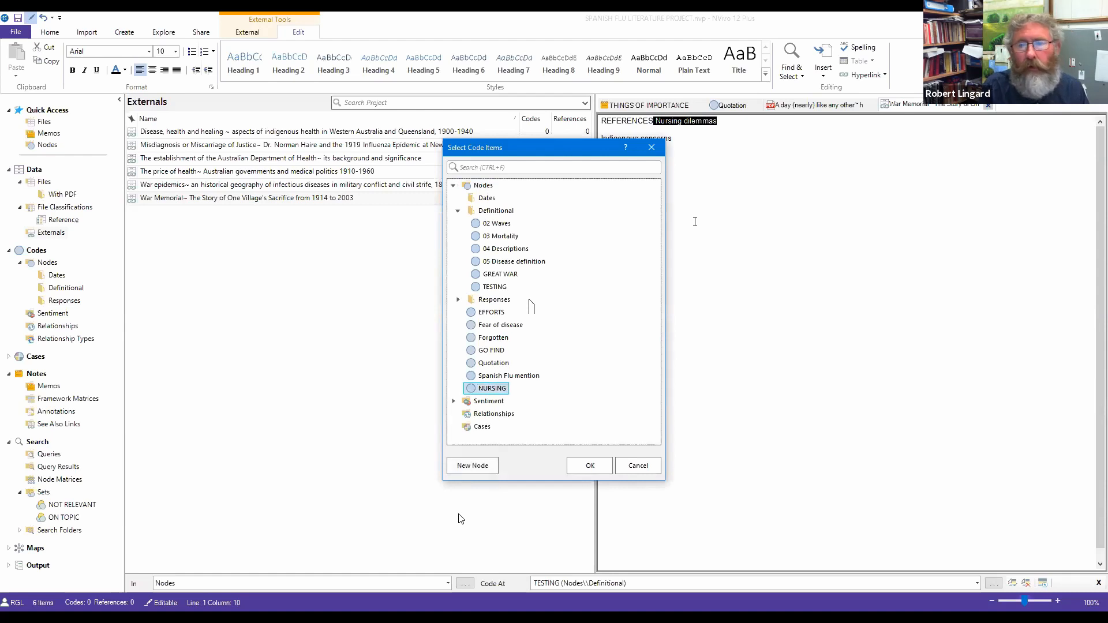
{"action": "left_click", "coordinate": [589, 466]}
{"action": "left_click", "coordinate": [156, 203]}
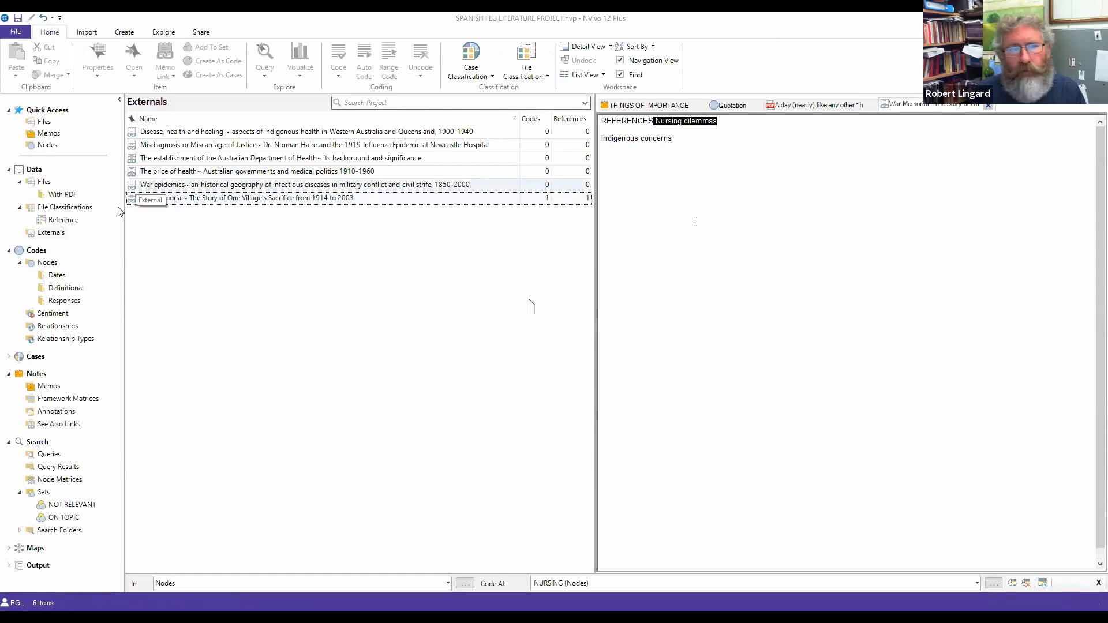
Step: Display the Definitional folder's six nodes under Codes > Nodes and expand Output to reveal Reports and Extracts
{"action": "left_click", "coordinate": [599, 206]}
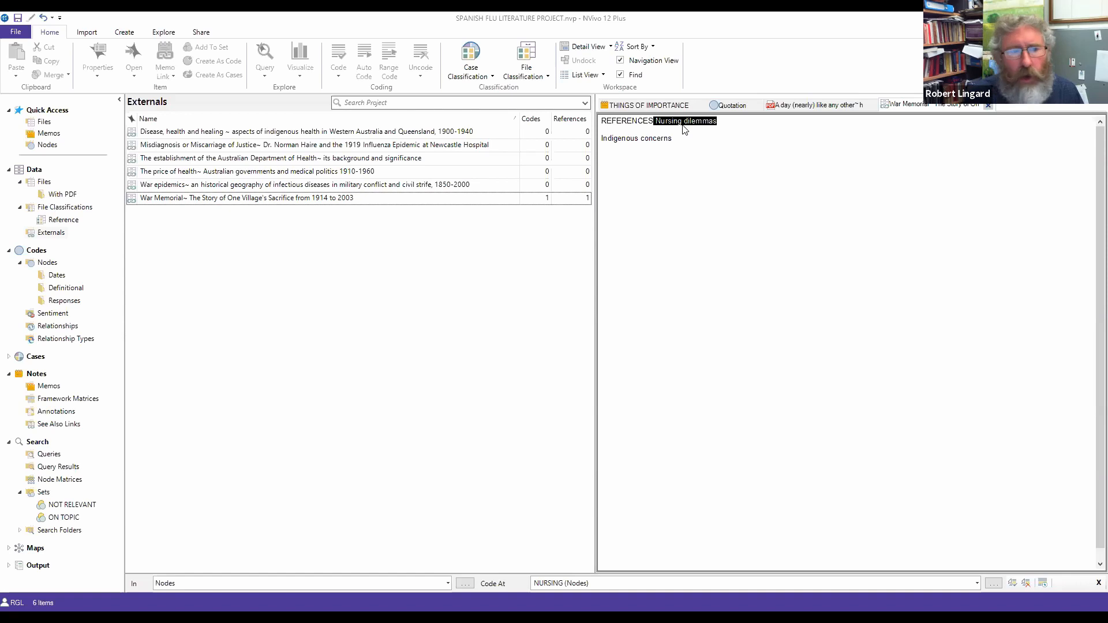
{"action": "left_click", "coordinate": [20, 263]}
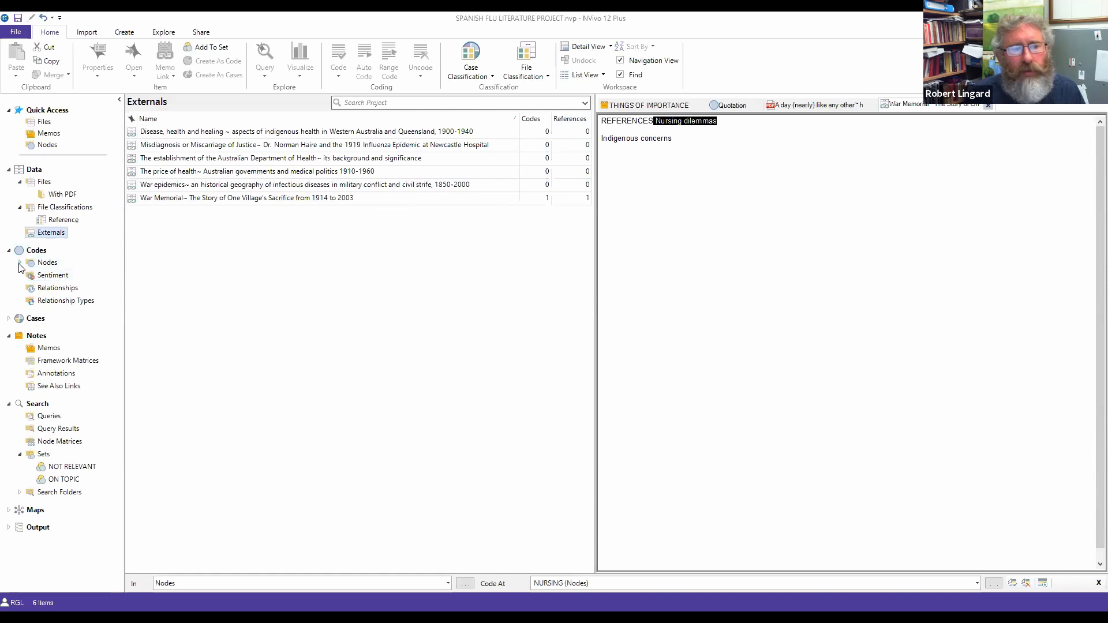
{"action": "left_click", "coordinate": [20, 263]}
{"action": "left_click", "coordinate": [56, 276]}
{"action": "left_click", "coordinate": [58, 289]}
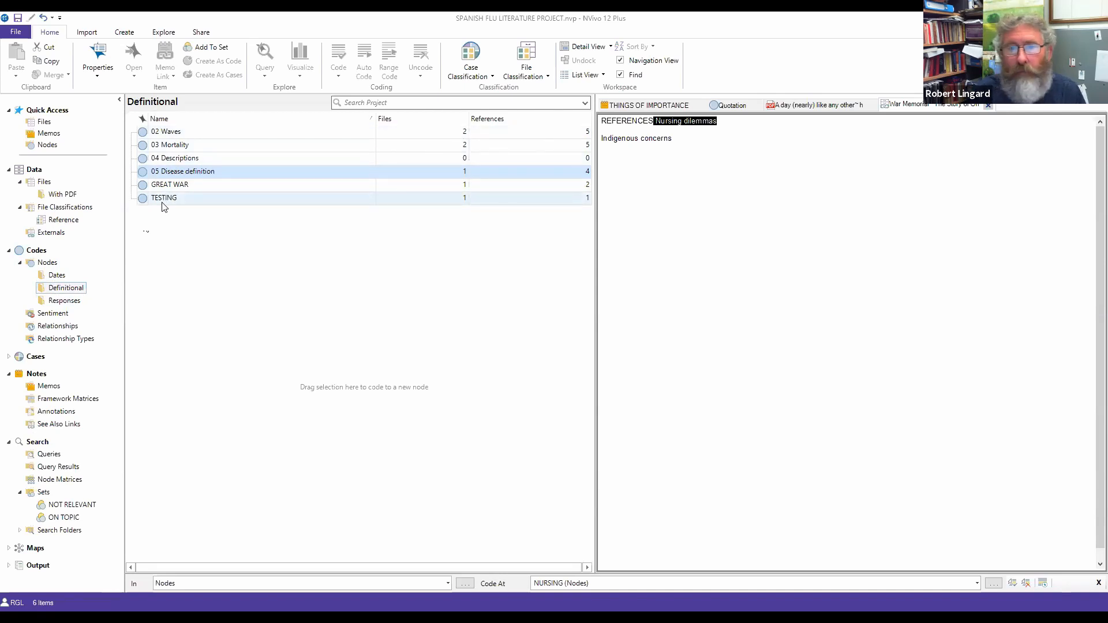
{"action": "left_click", "coordinate": [37, 570]}
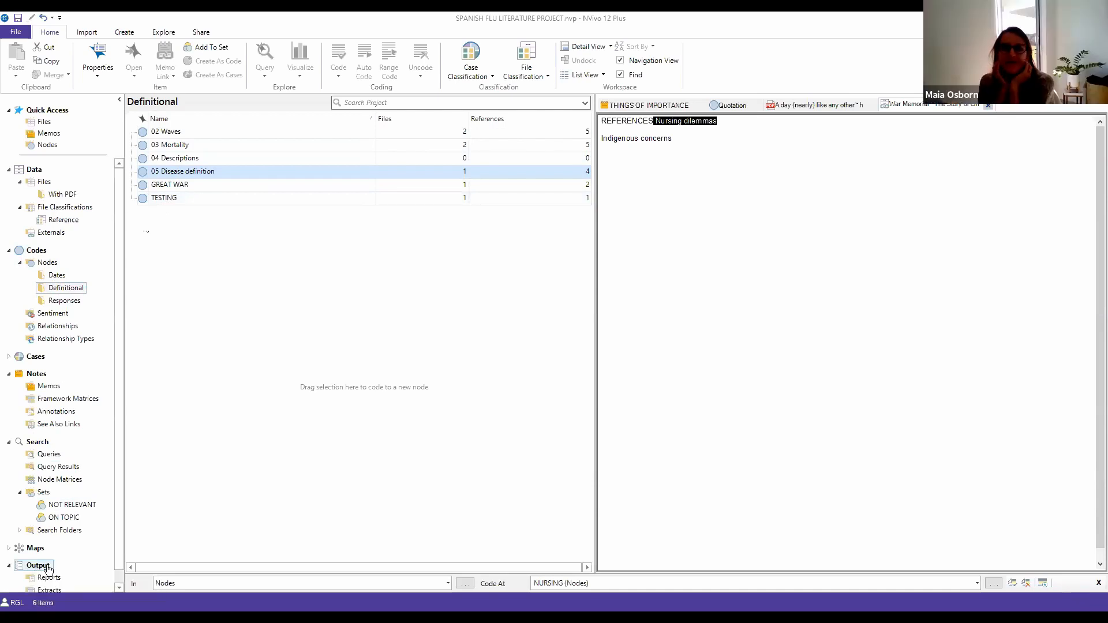
{"action": "scroll", "coordinate": [64, 549], "scroll_direction": "down", "scroll_amount": 1}
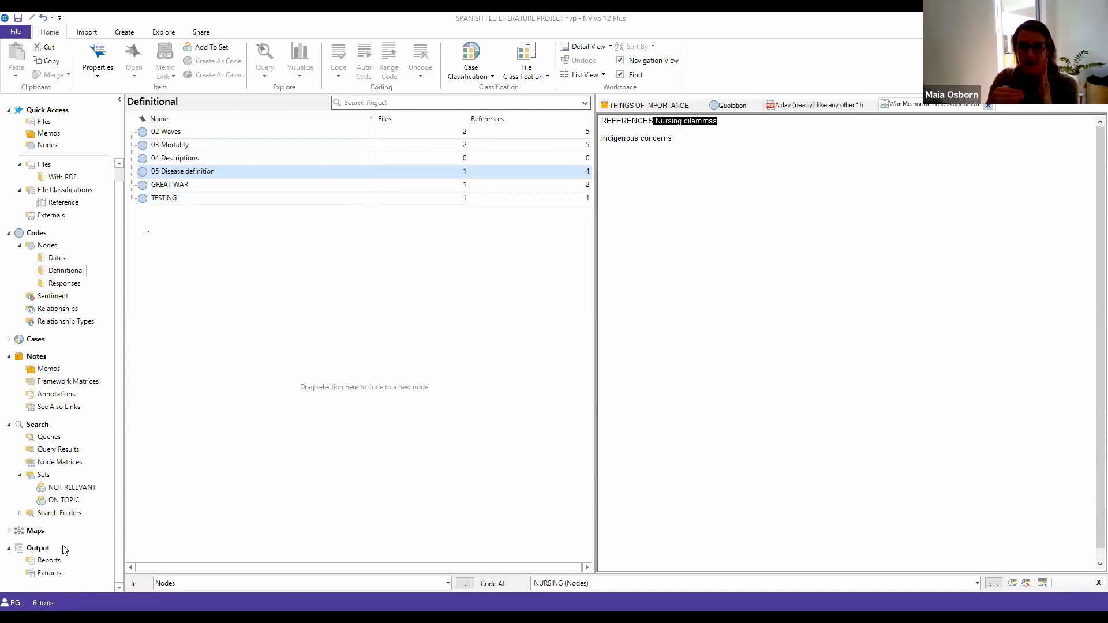
Step: Create a new node named 1918 in the Dates folder
{"action": "left_click", "coordinate": [56, 258]}
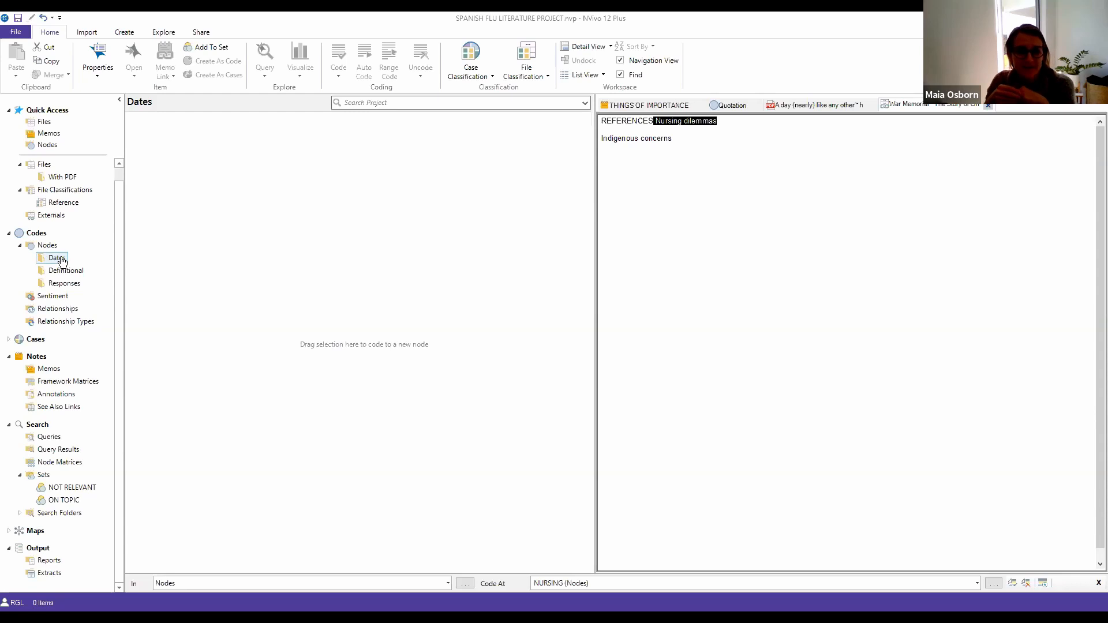
{"action": "right_click", "coordinate": [238, 239]}
{"action": "left_click", "coordinate": [265, 246]}
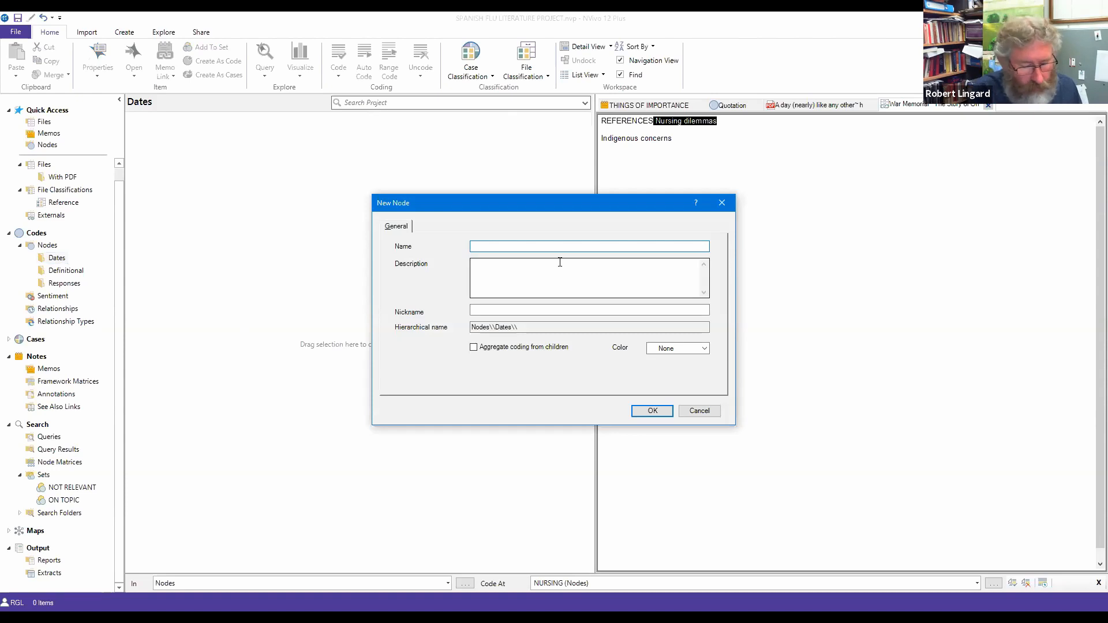
{"action": "type", "text": "20198"}
{"action": "key", "text": "BackSpace"}
{"action": "key", "text": "BackSpace"}
{"action": "key", "text": "BackSpace"}
{"action": "key", "text": "BackSpace"}
{"action": "key", "text": "BackSpace"}
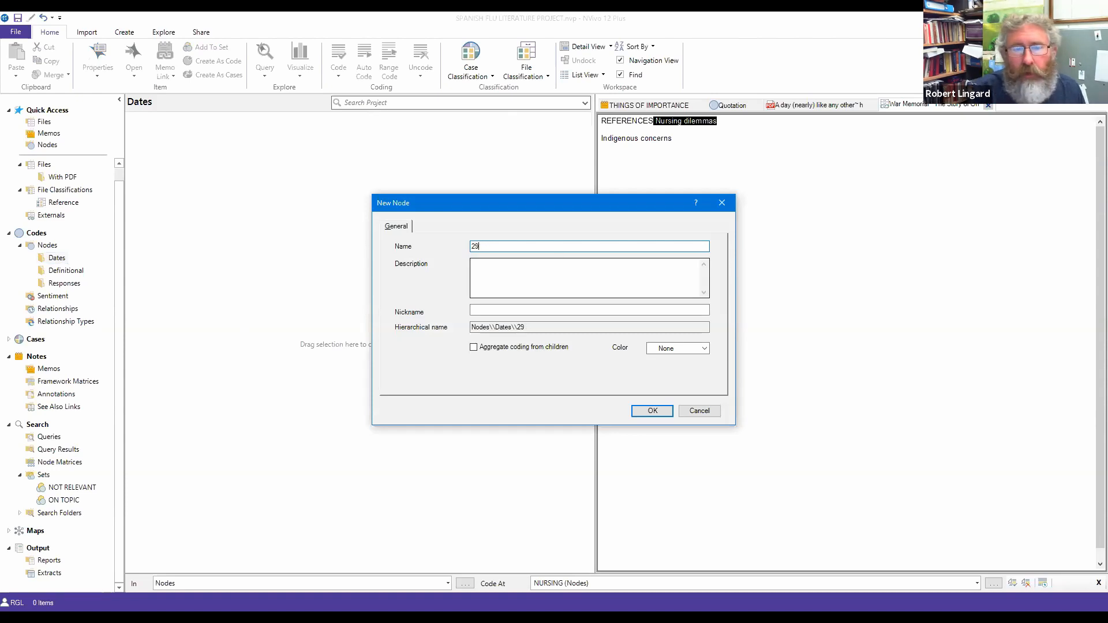
{"action": "type", "text": "1928"}
{"action": "key", "text": "BackSpace"}
{"action": "key", "text": "BackSpace"}
{"action": "type", "text": "18"}
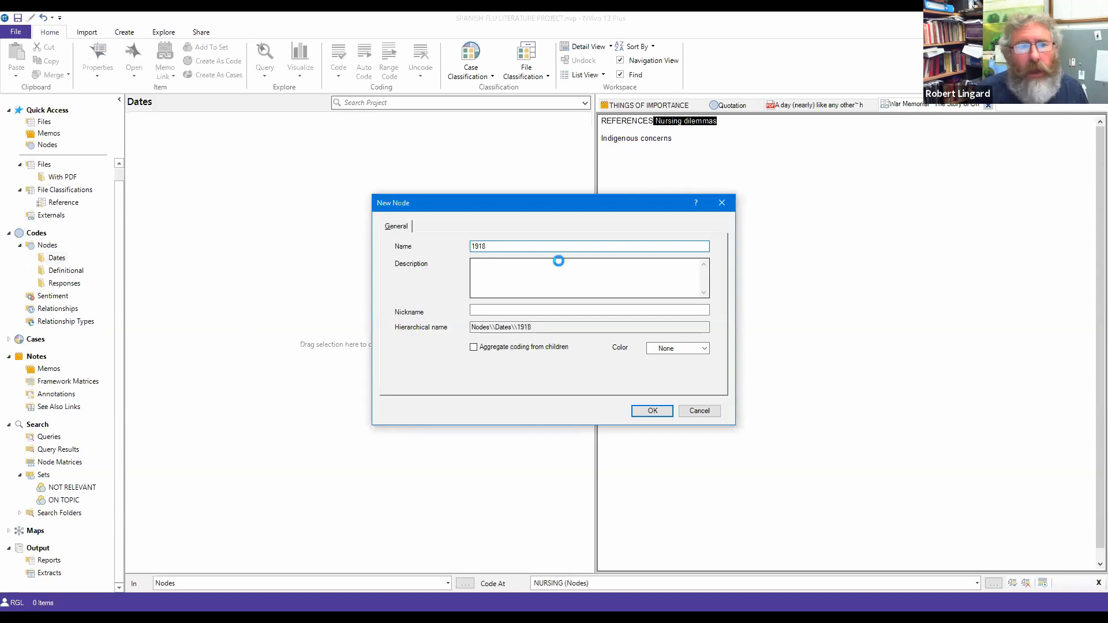
{"action": "key", "text": "Return"}
Step: Add a second node named 1919 to the Dates folder
{"action": "right_click", "coordinate": [445, 238]}
{"action": "left_click", "coordinate": [473, 246]}
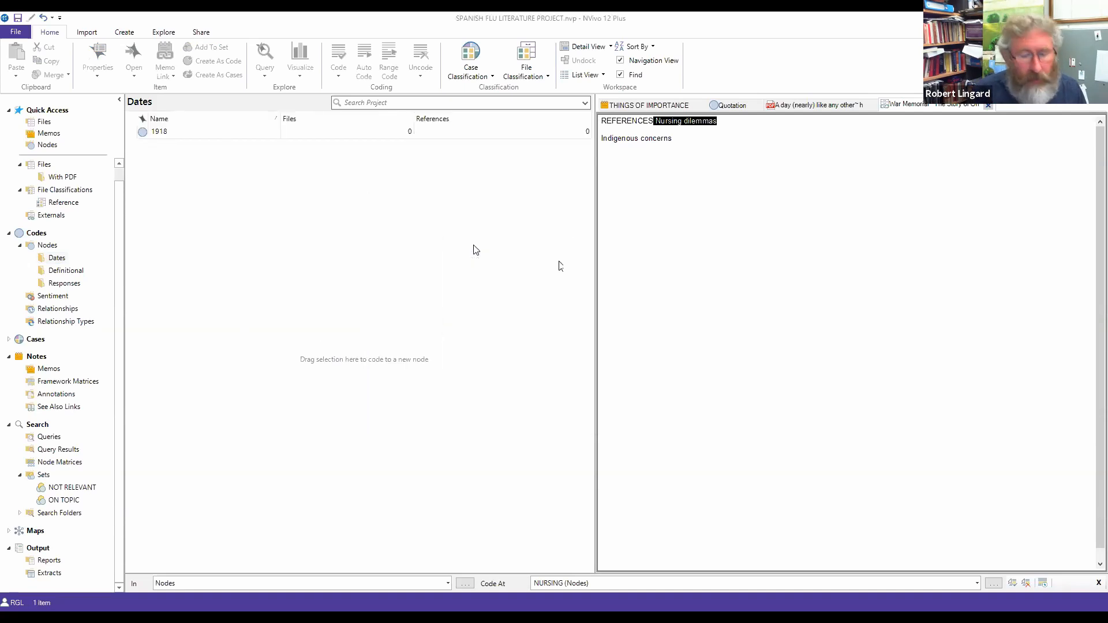
{"action": "type", "text": "1919"}
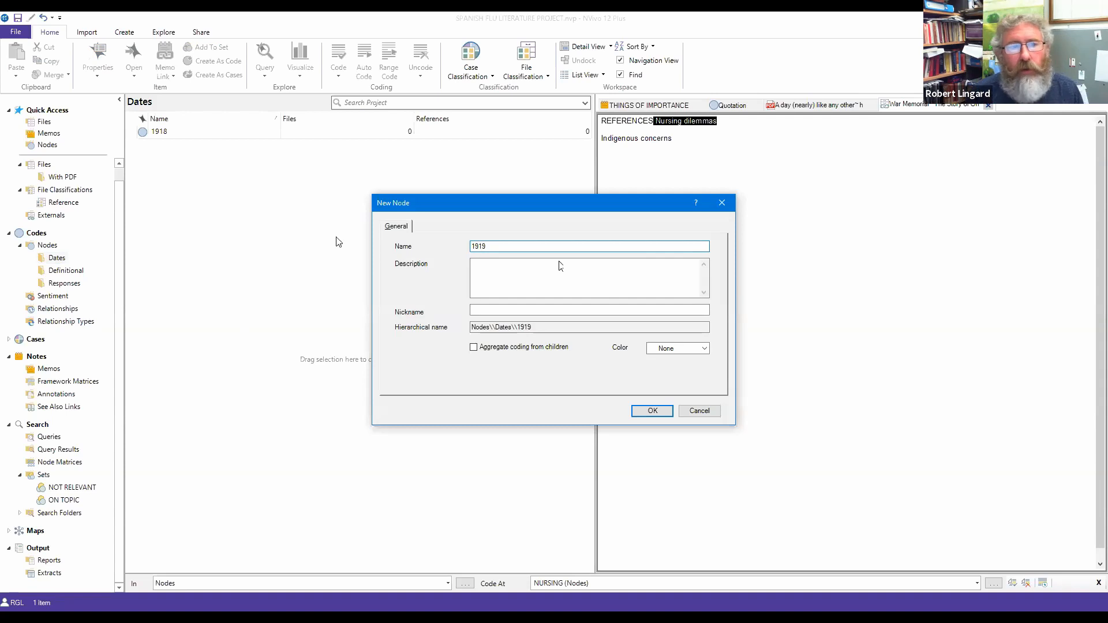
{"action": "key", "text": "Return"}
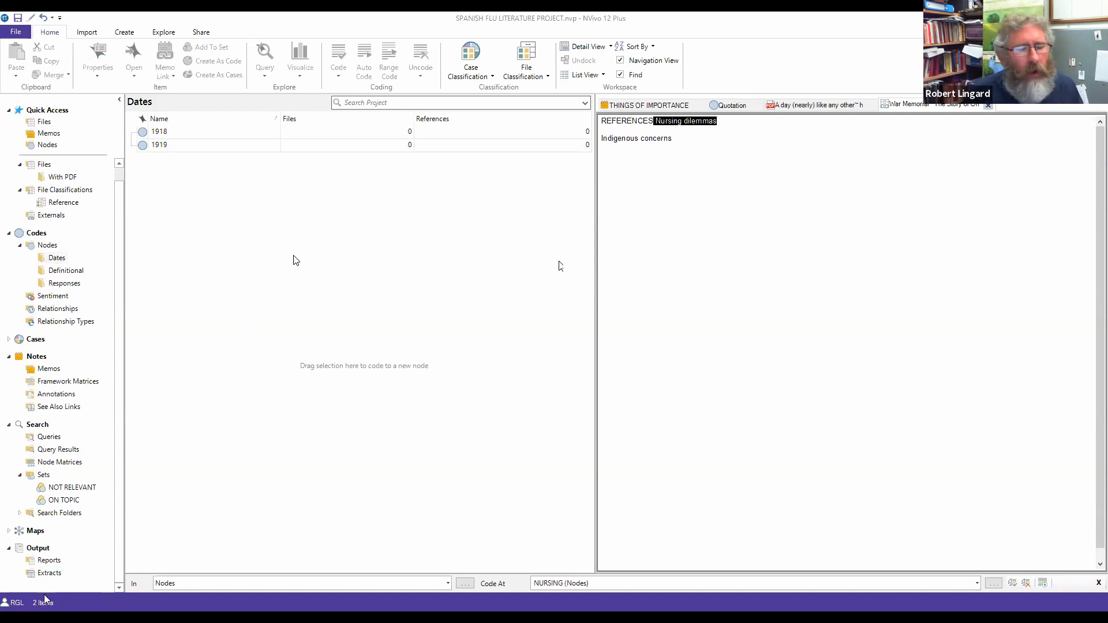
Step: Run the Coding Summary By Code Report with no filters, closing the export menu without exporting
{"action": "left_click", "coordinate": [52, 561]}
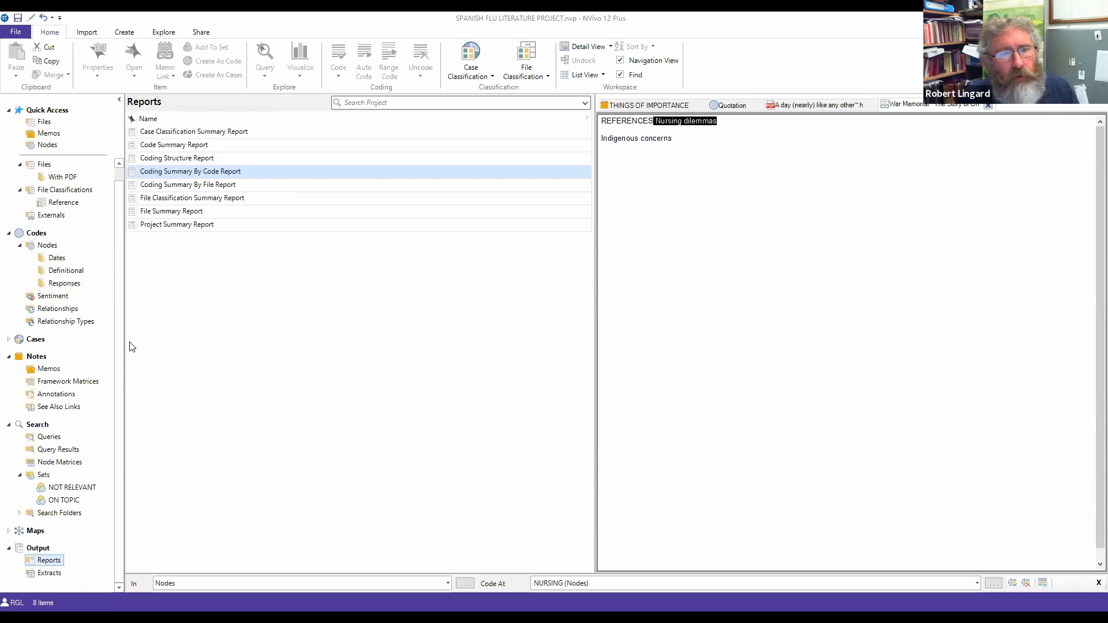
{"action": "left_click", "coordinate": [187, 172]}
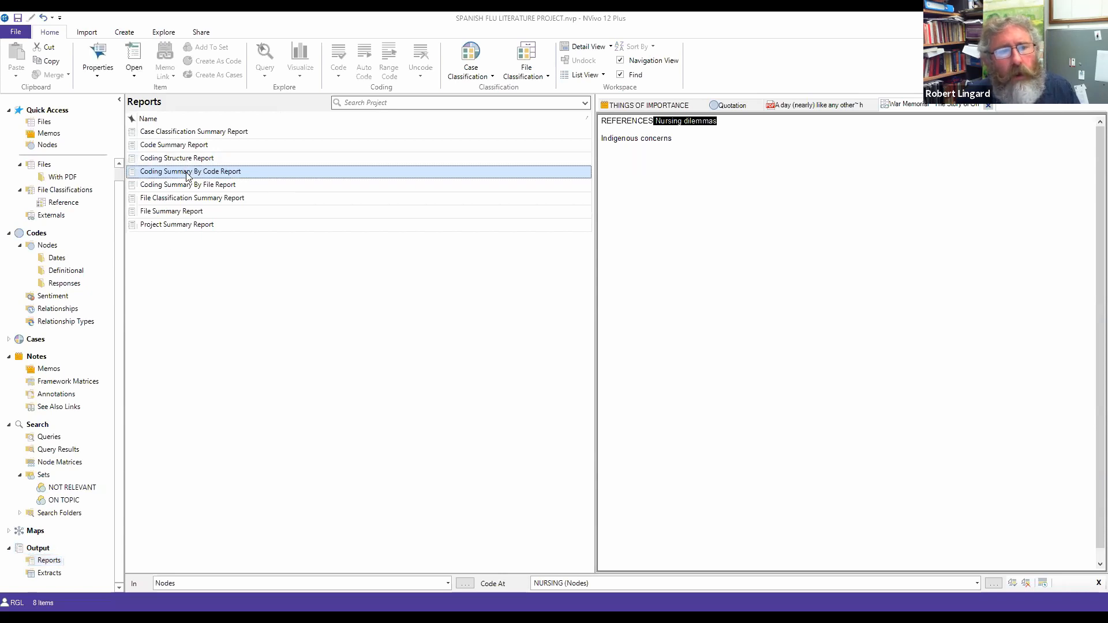
{"action": "left_click", "coordinate": [187, 172]}
{"action": "double_click", "coordinate": [184, 171]}
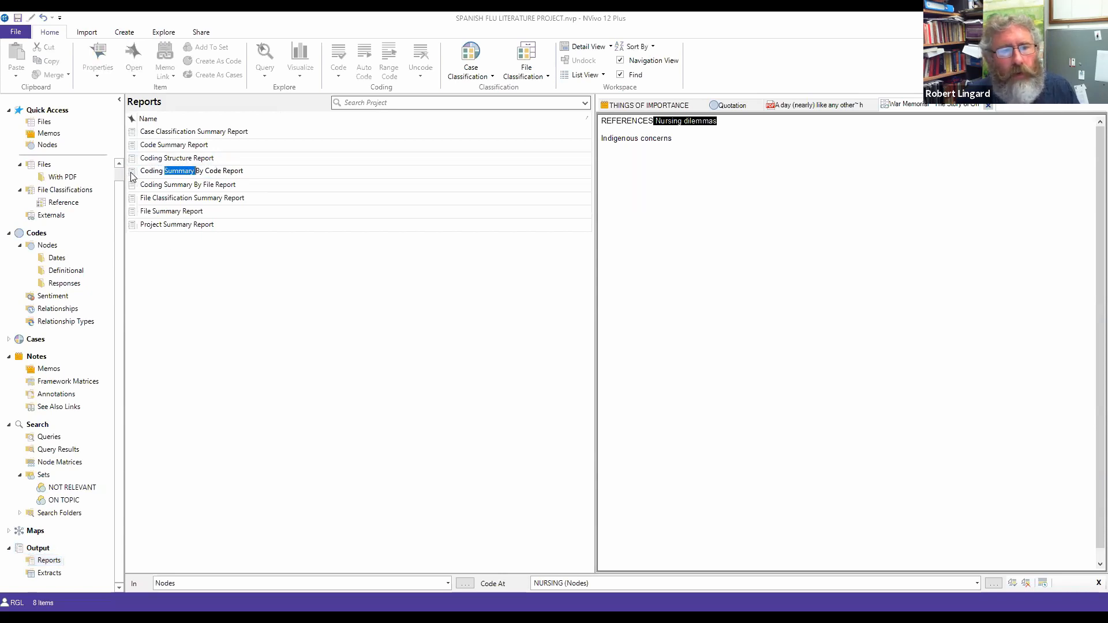
{"action": "left_click", "coordinate": [132, 177]}
{"action": "double_click", "coordinate": [132, 177]}
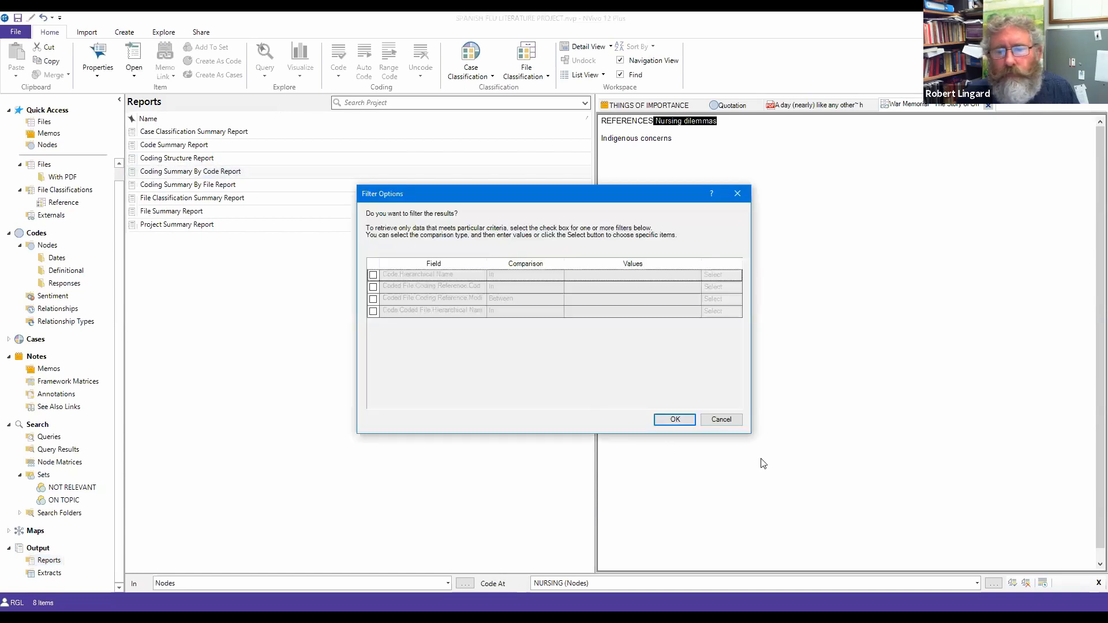
{"action": "left_click", "coordinate": [672, 420]}
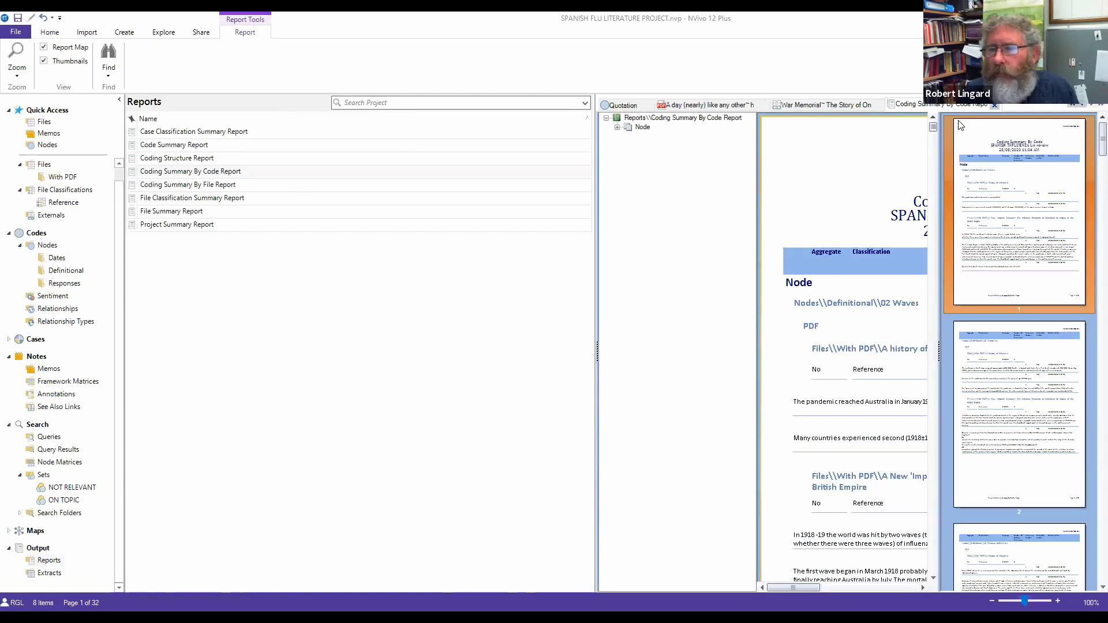
{"action": "right_click", "coordinate": [865, 170]}
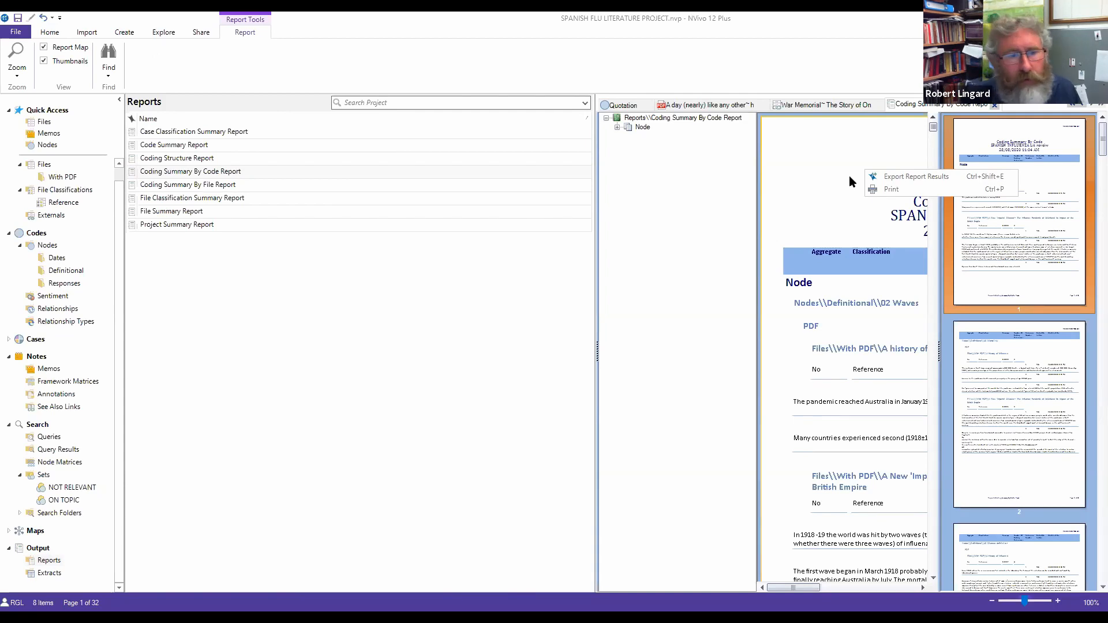
{"action": "left_click", "coordinate": [437, 398]}
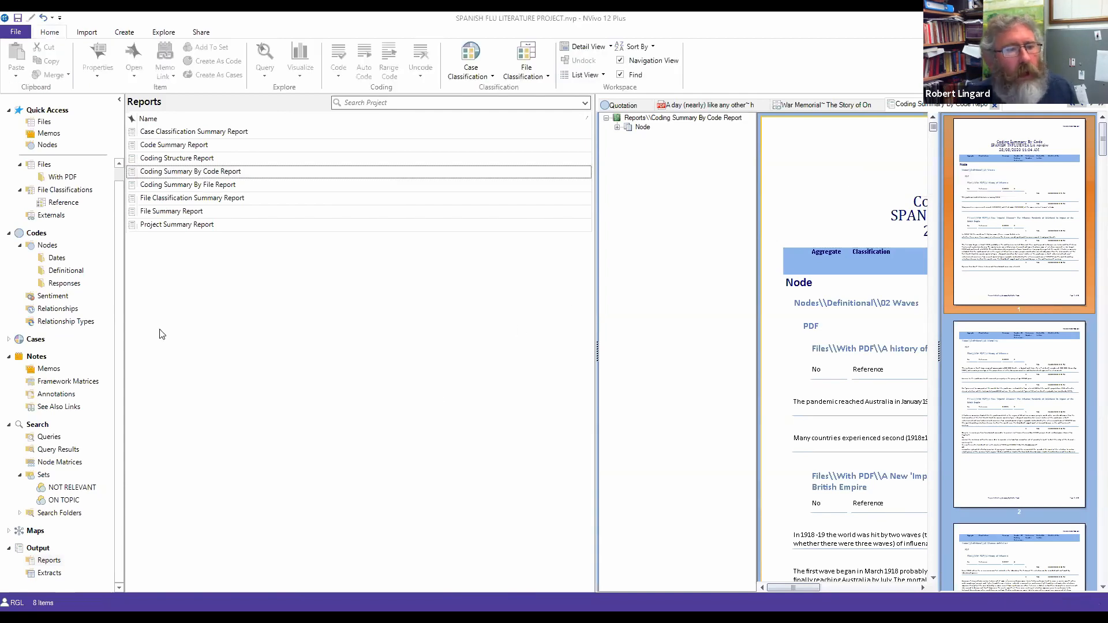
Step: List the Definitional folder's six nodes, 02 Waves through TESTING, and select 03 Mortality
{"action": "left_click", "coordinate": [57, 271]}
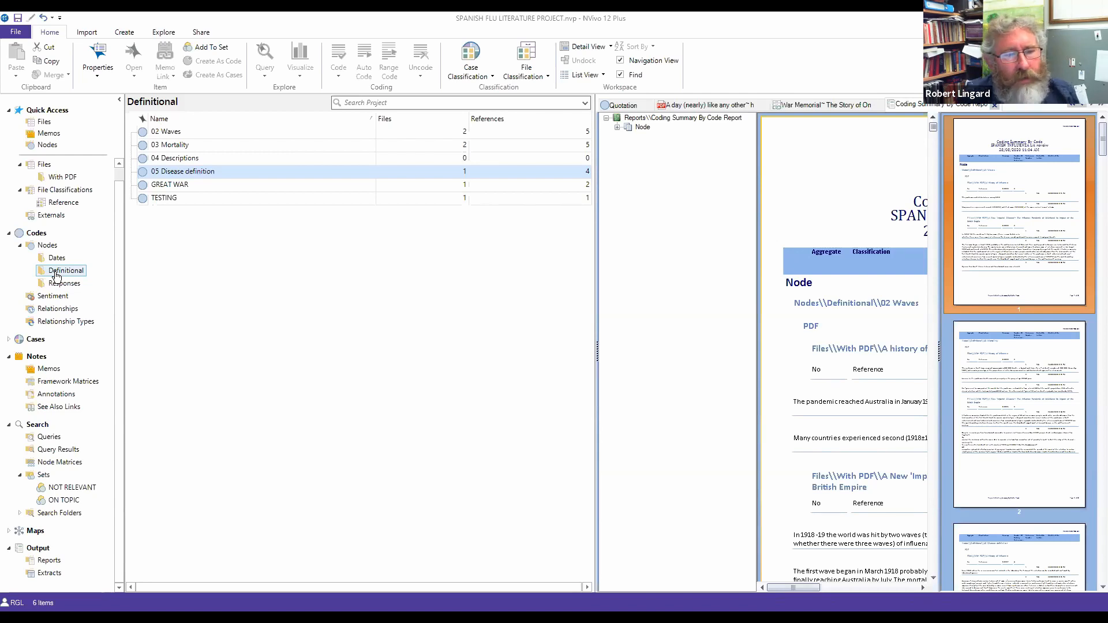
{"action": "left_click", "coordinate": [56, 274]}
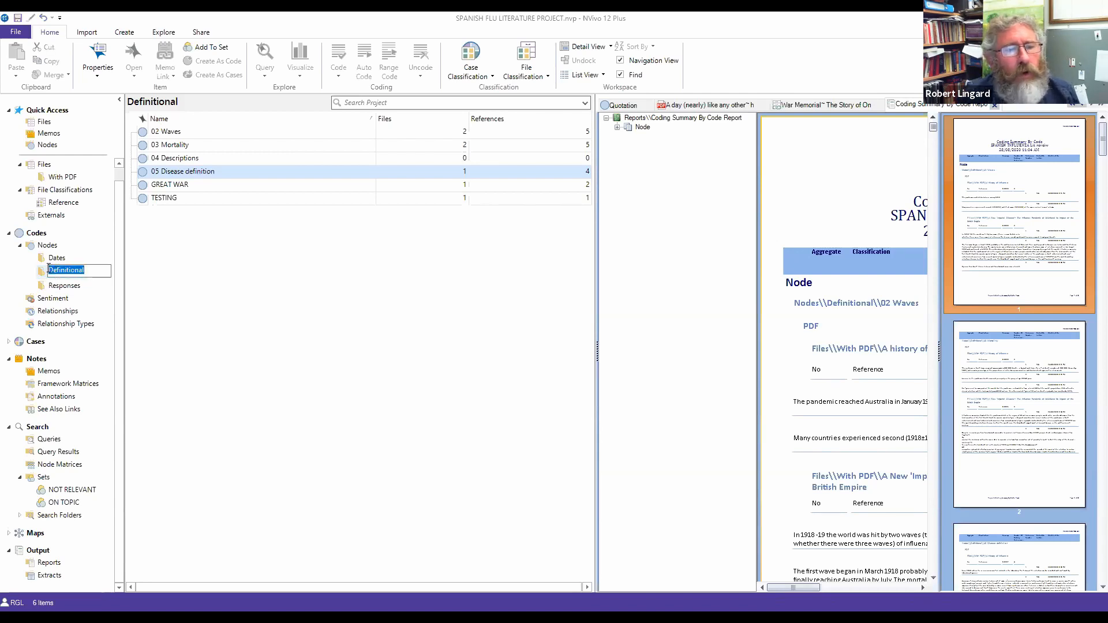
{"action": "left_click", "coordinate": [196, 231]}
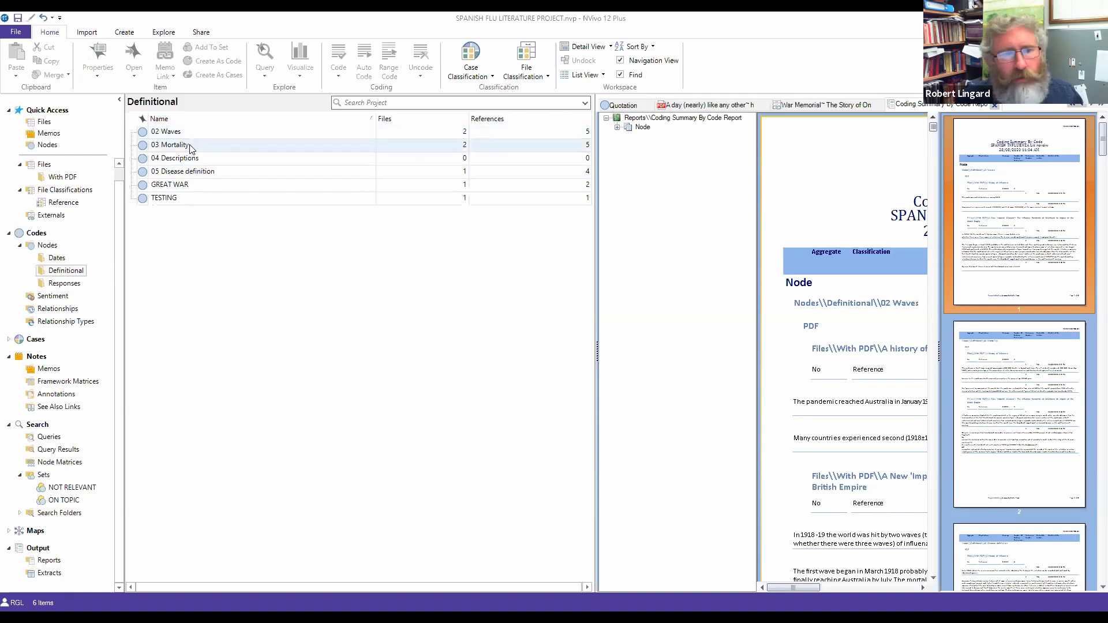
{"action": "left_click", "coordinate": [173, 145]}
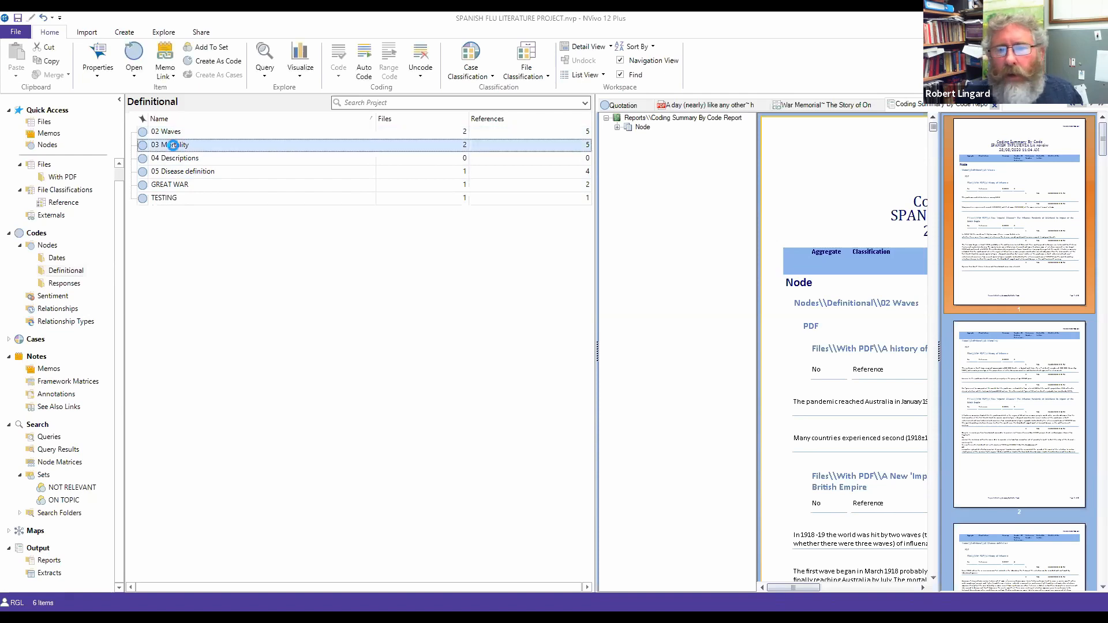
Step: Open the 03 Mortality node to view its five references from two PDFs
{"action": "double_click", "coordinate": [173, 145]}
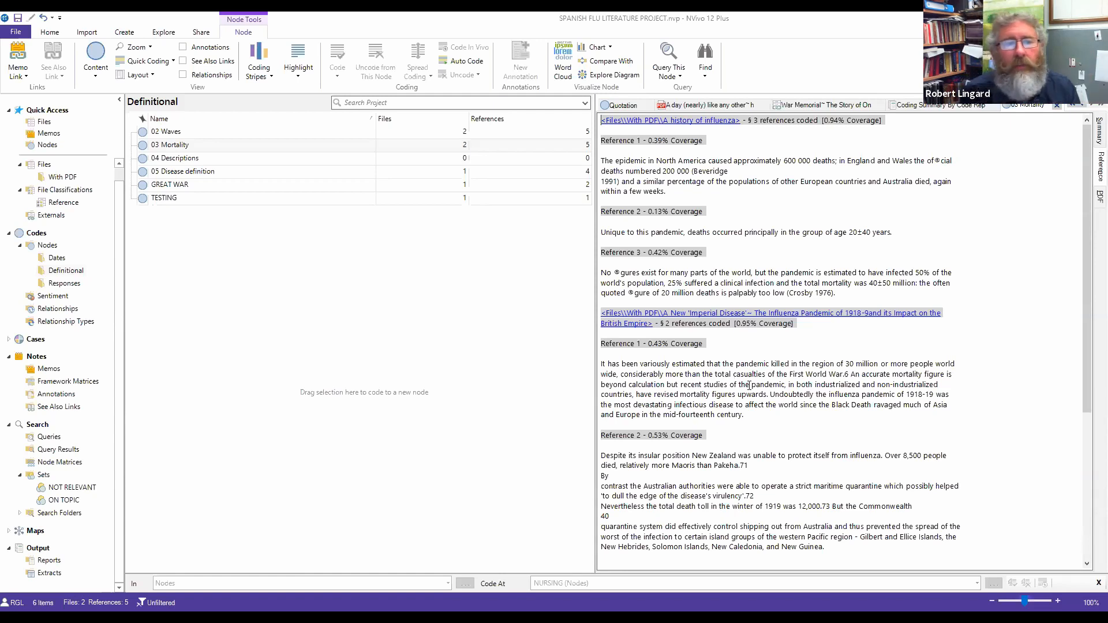
{"action": "left_click", "coordinate": [165, 173]}
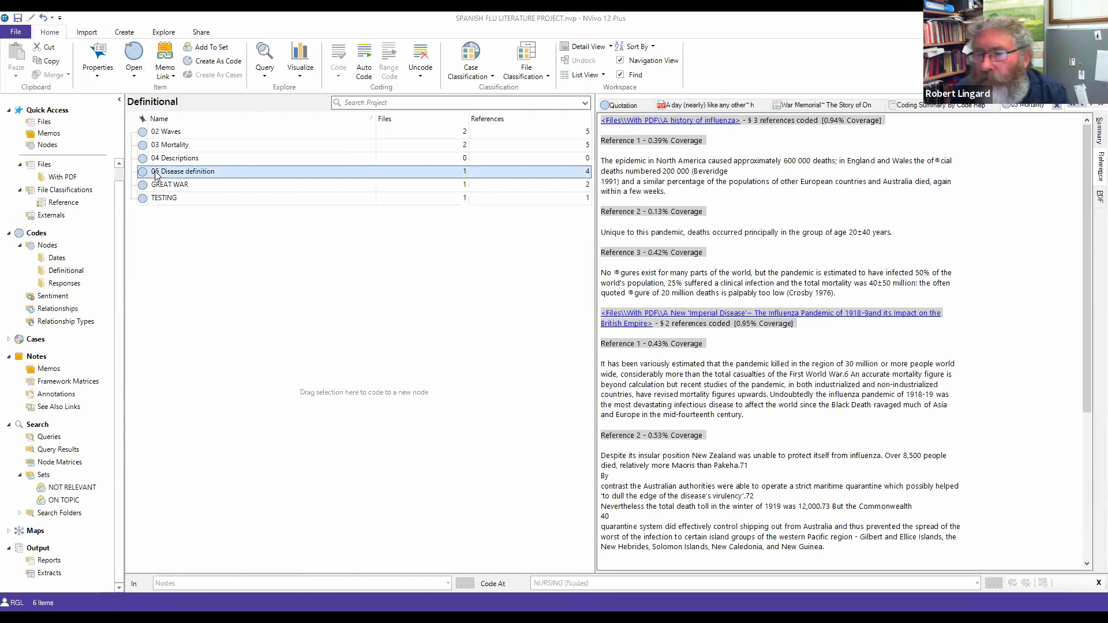
Step: Open the 05 Disease definition node and copy its Reference 1 passage beginning 'Since 1932'
{"action": "double_click", "coordinate": [154, 172]}
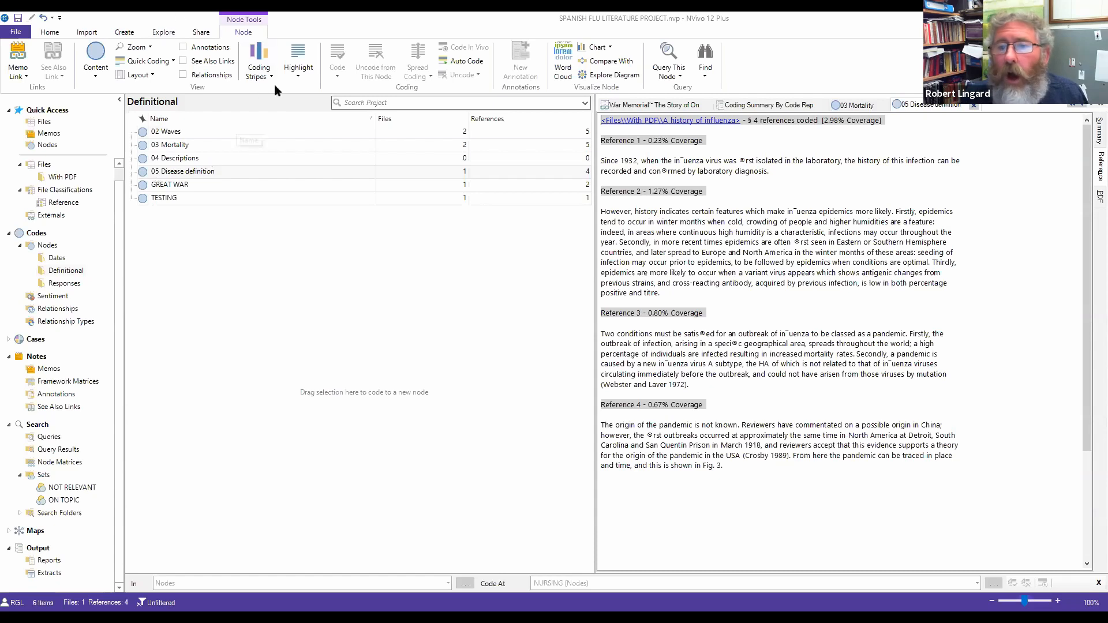
{"action": "left_click_drag", "start_coordinate": [770, 172], "coordinate": [596, 157]}
{"action": "right_click", "coordinate": [621, 165]}
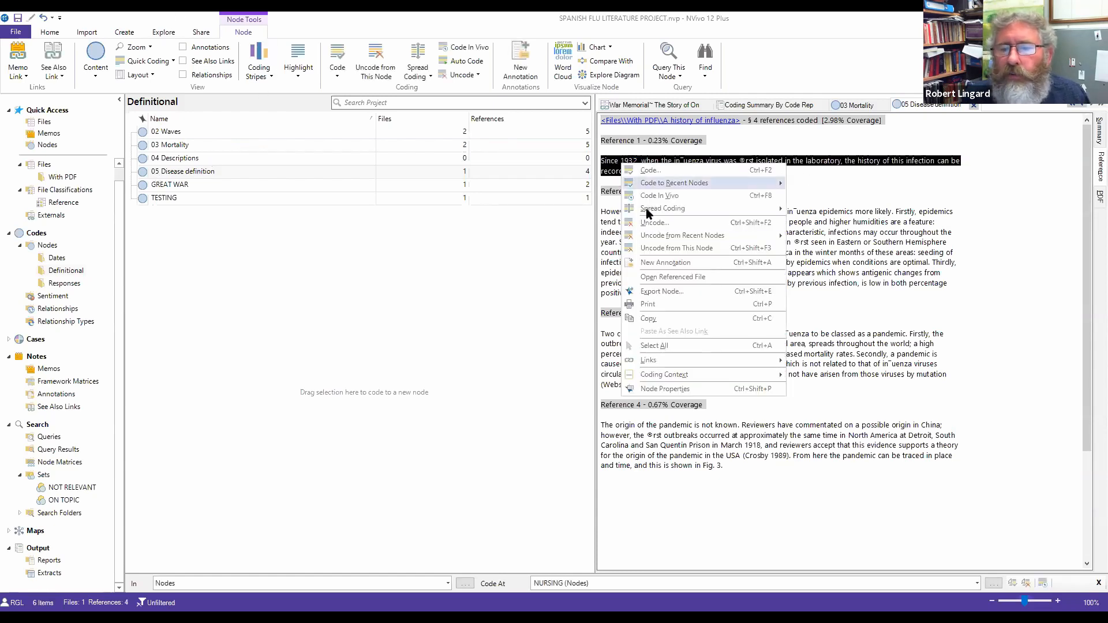
{"action": "left_click", "coordinate": [664, 320]}
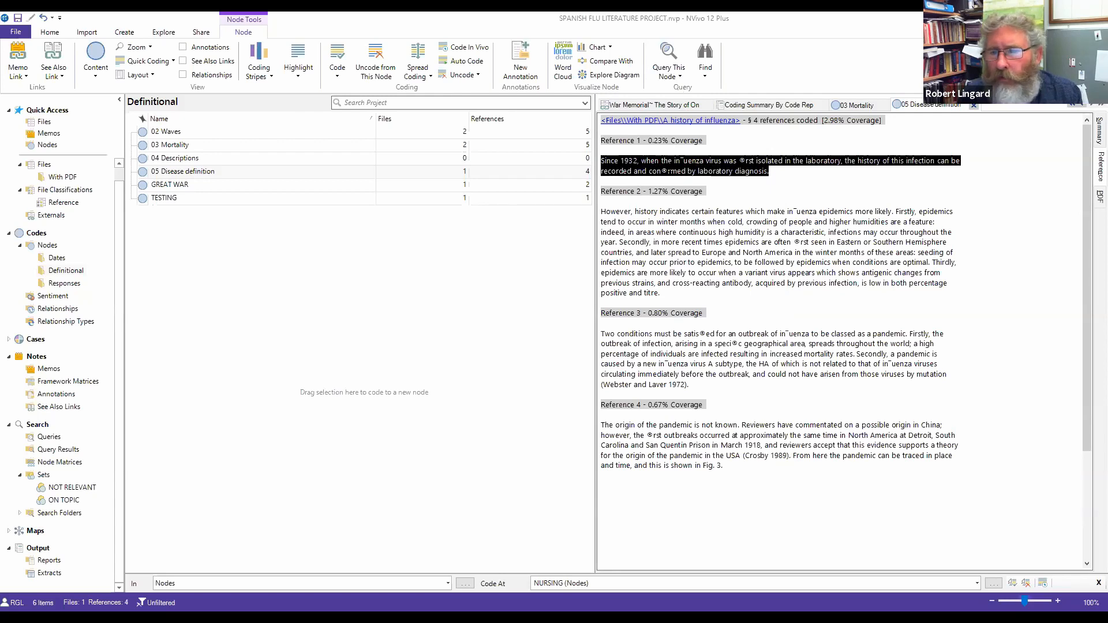
{"action": "right_click", "coordinate": [673, 164]}
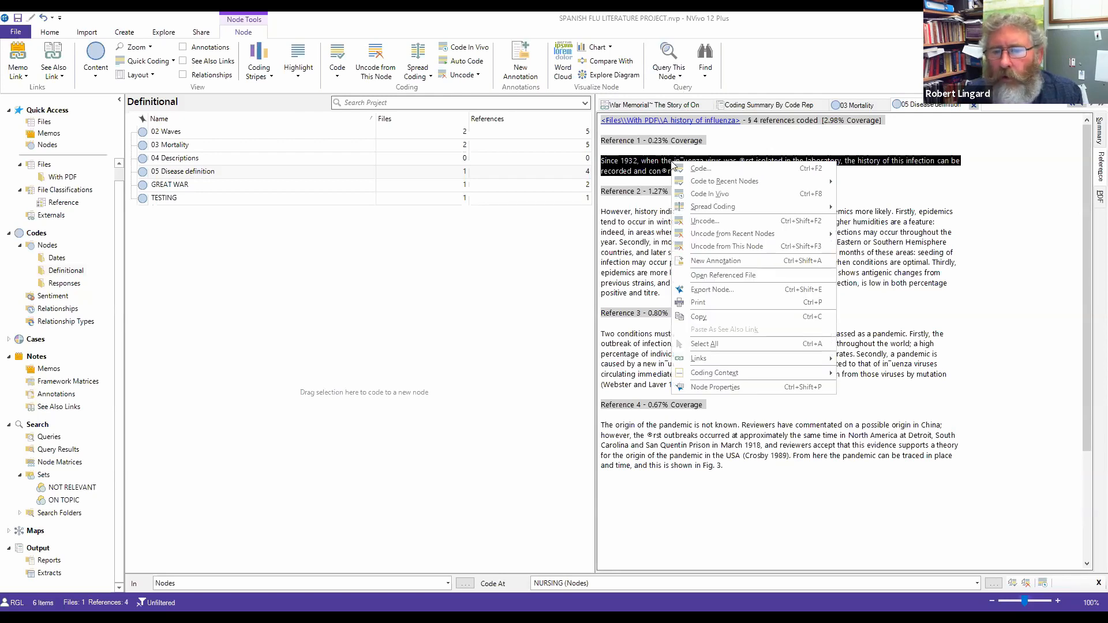
{"action": "left_click", "coordinate": [700, 319]}
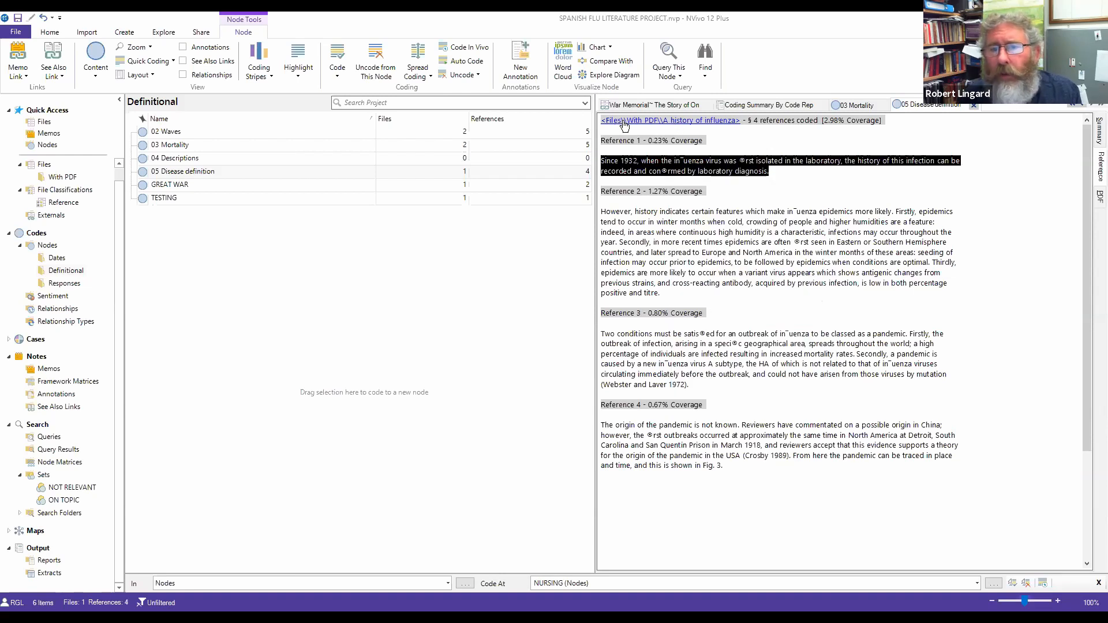
{"action": "left_click", "coordinate": [689, 126]}
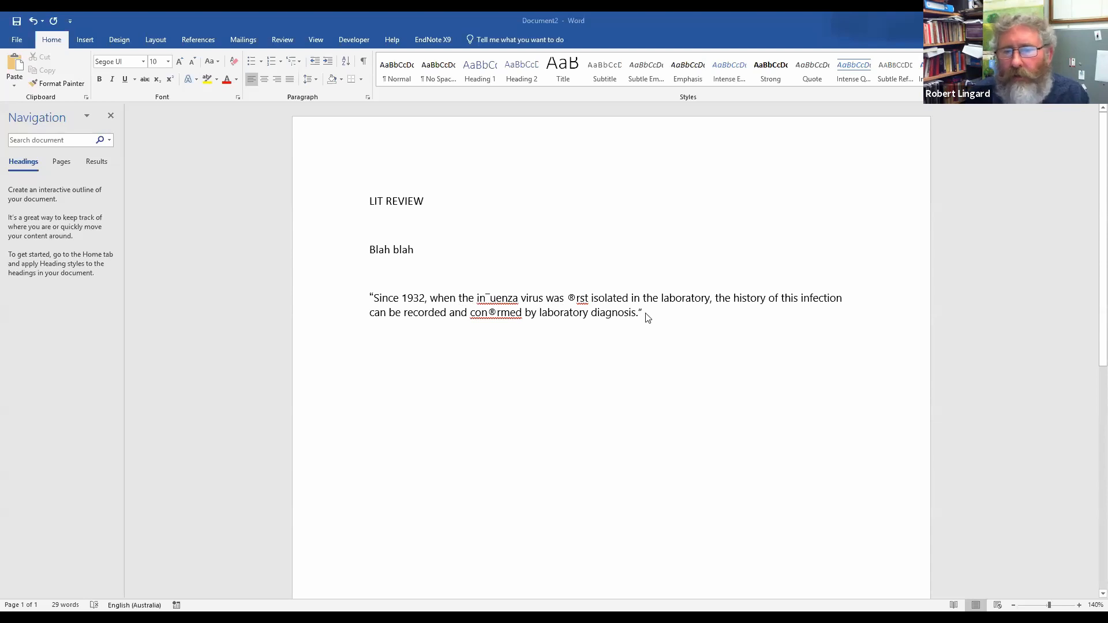
Step: Show the EndNote X9 citation tools in Word for the lit review with the pasted quote
{"action": "left_click", "coordinate": [432, 39]}
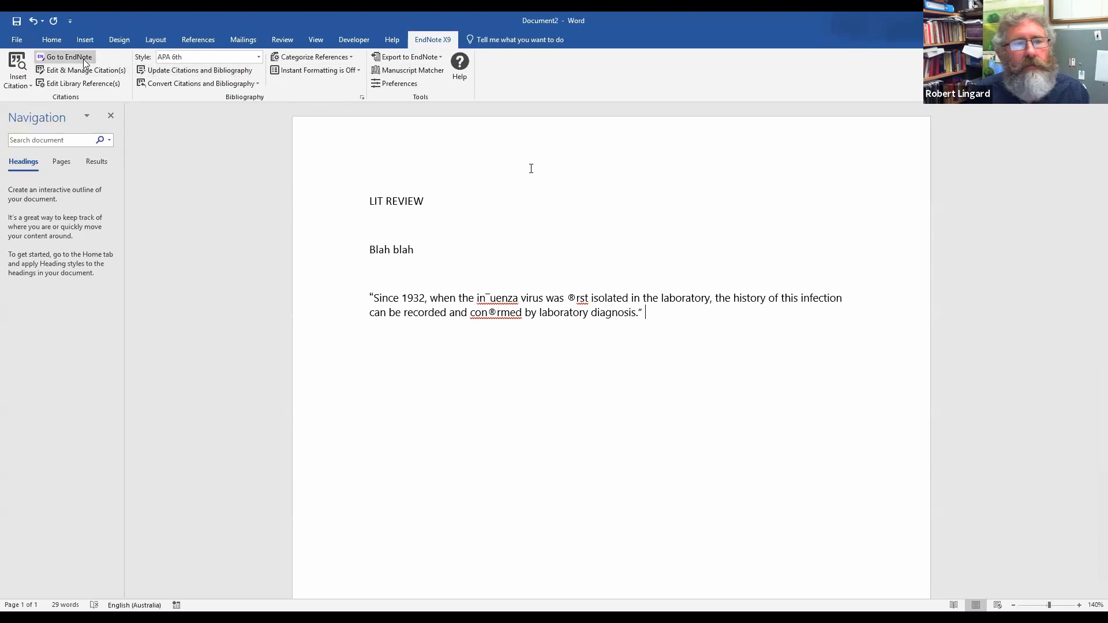